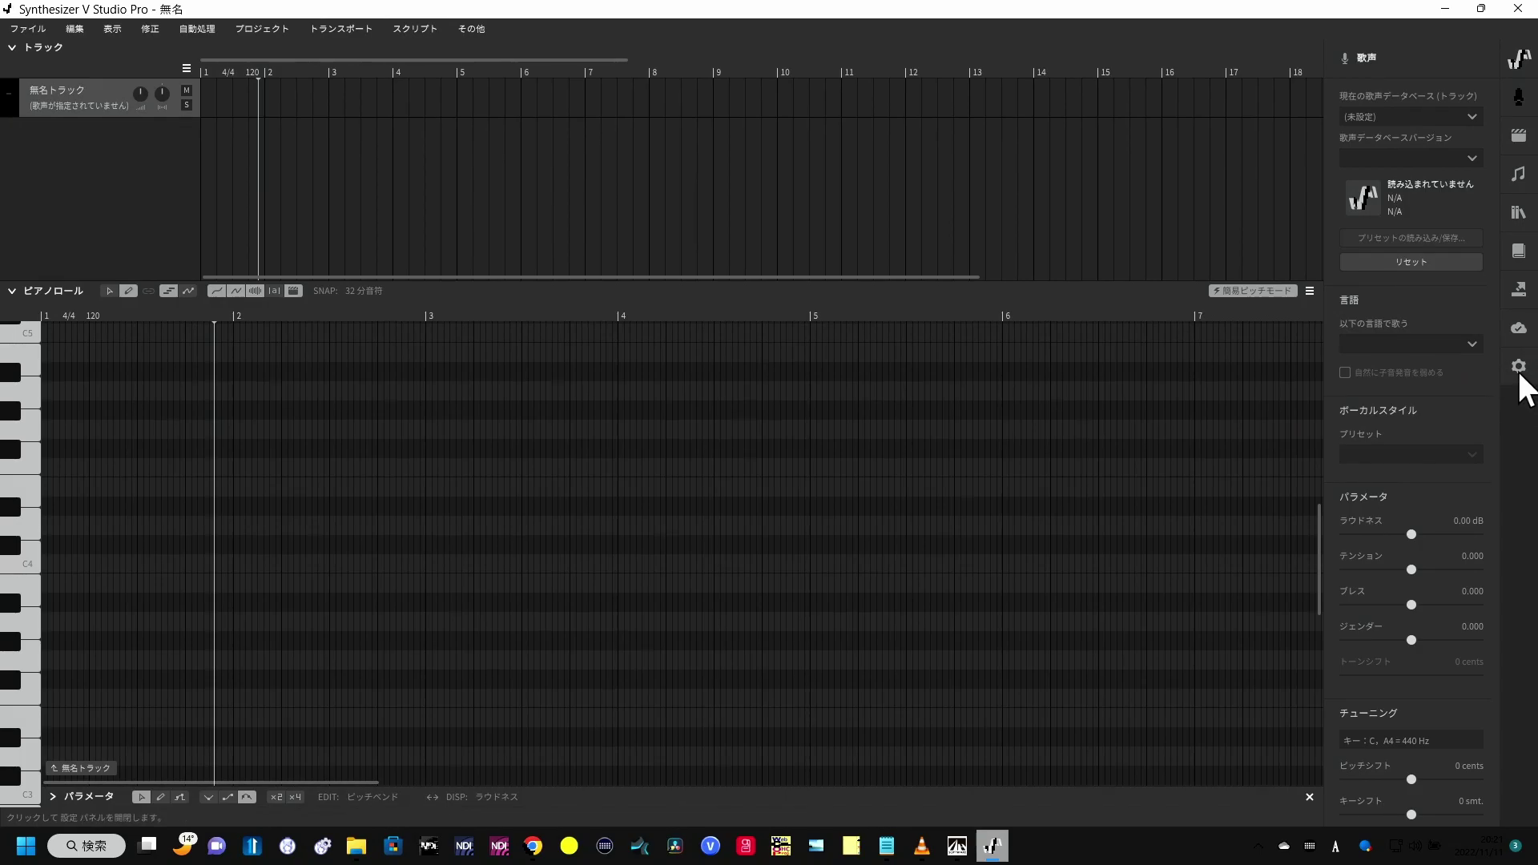
- Set the MIDI input device to iRig Keys in the audio settings
left_click(1519, 368)
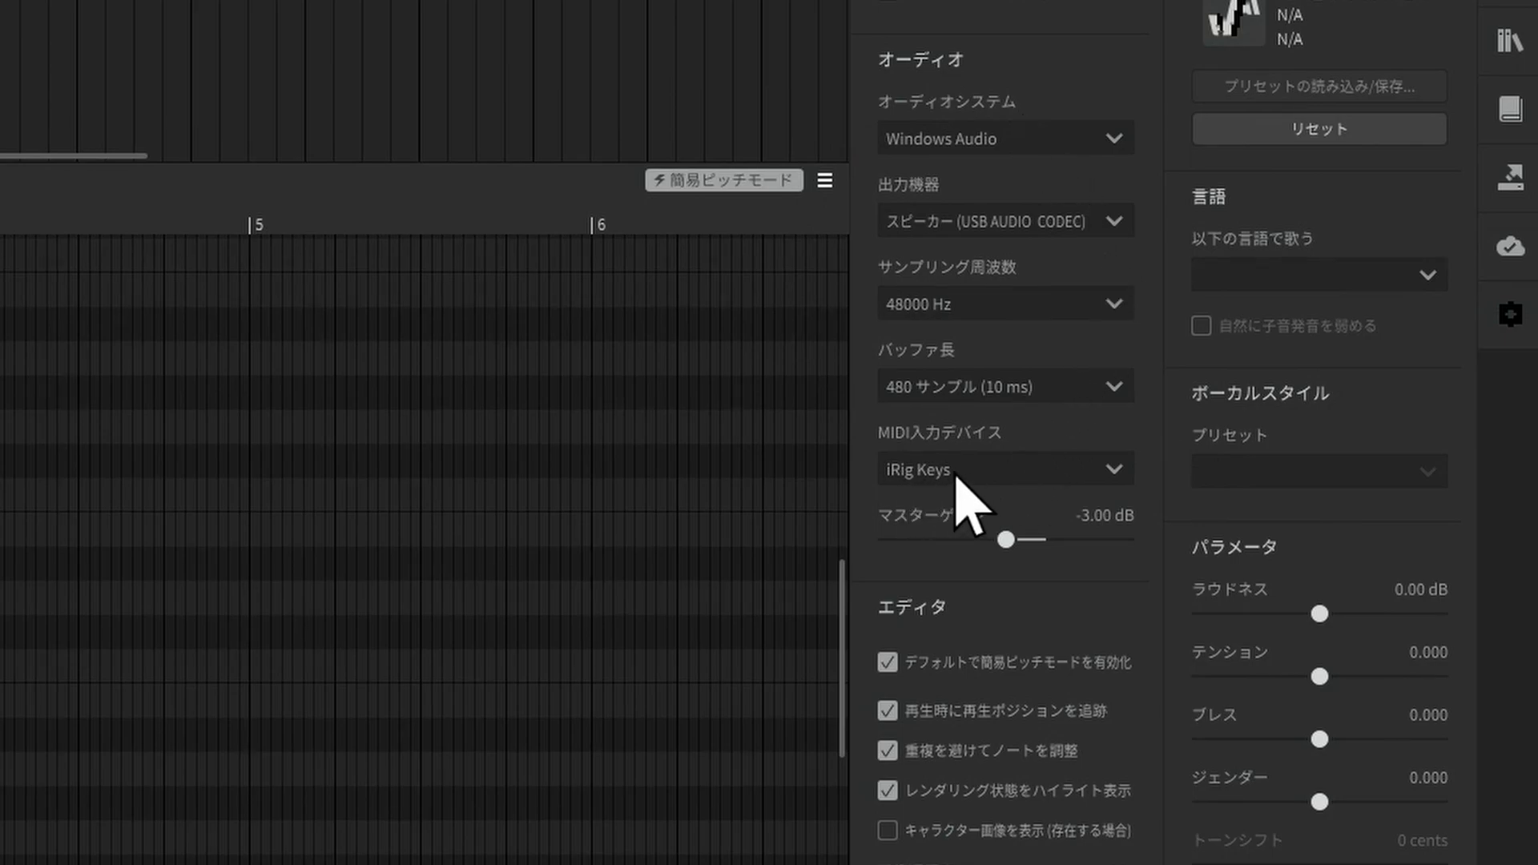
left_click(1118, 473)
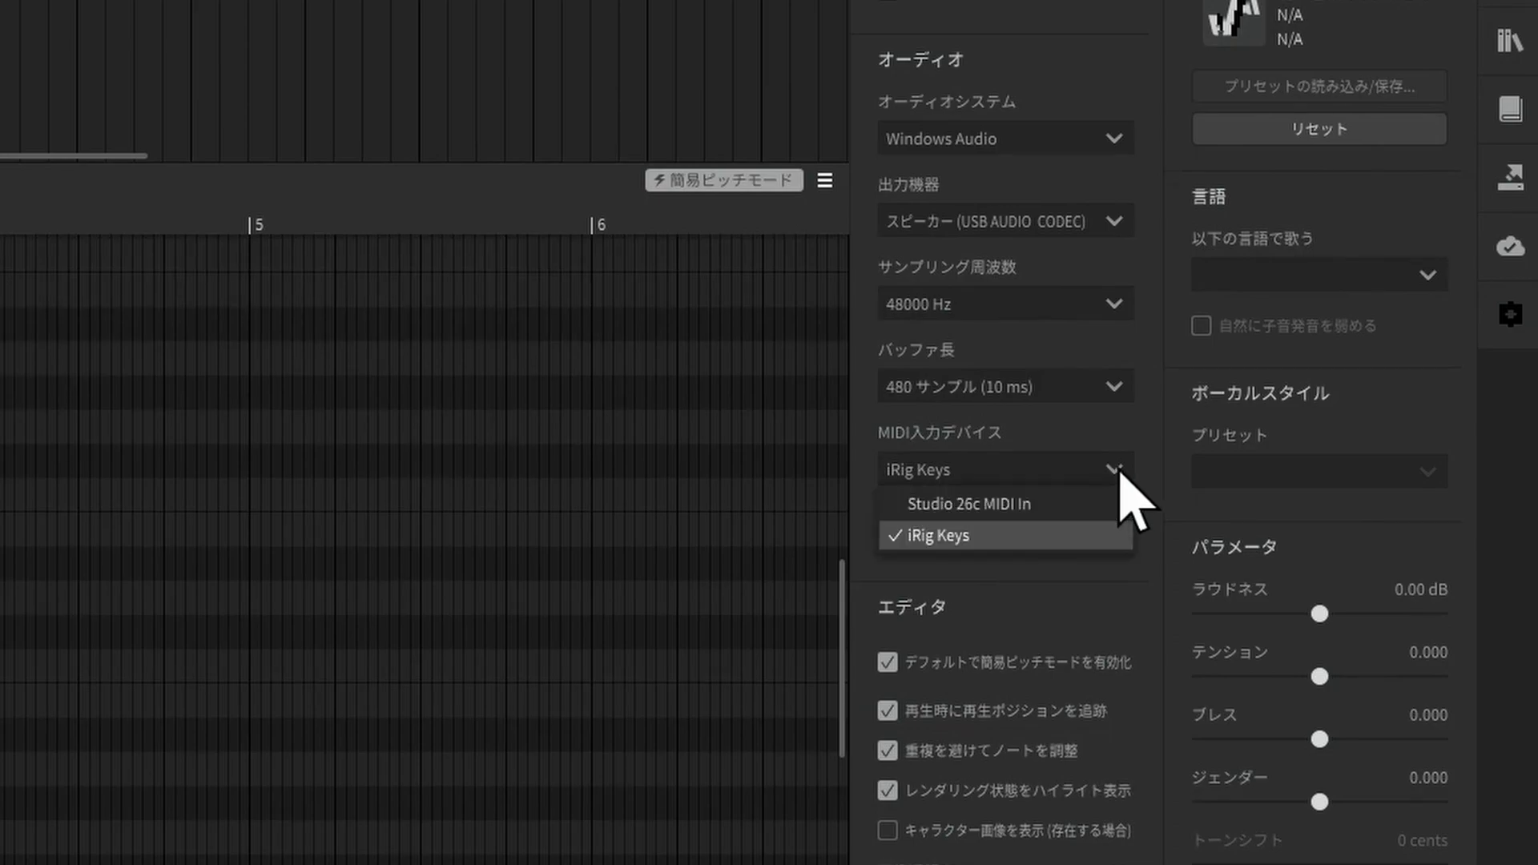
left_click(1043, 534)
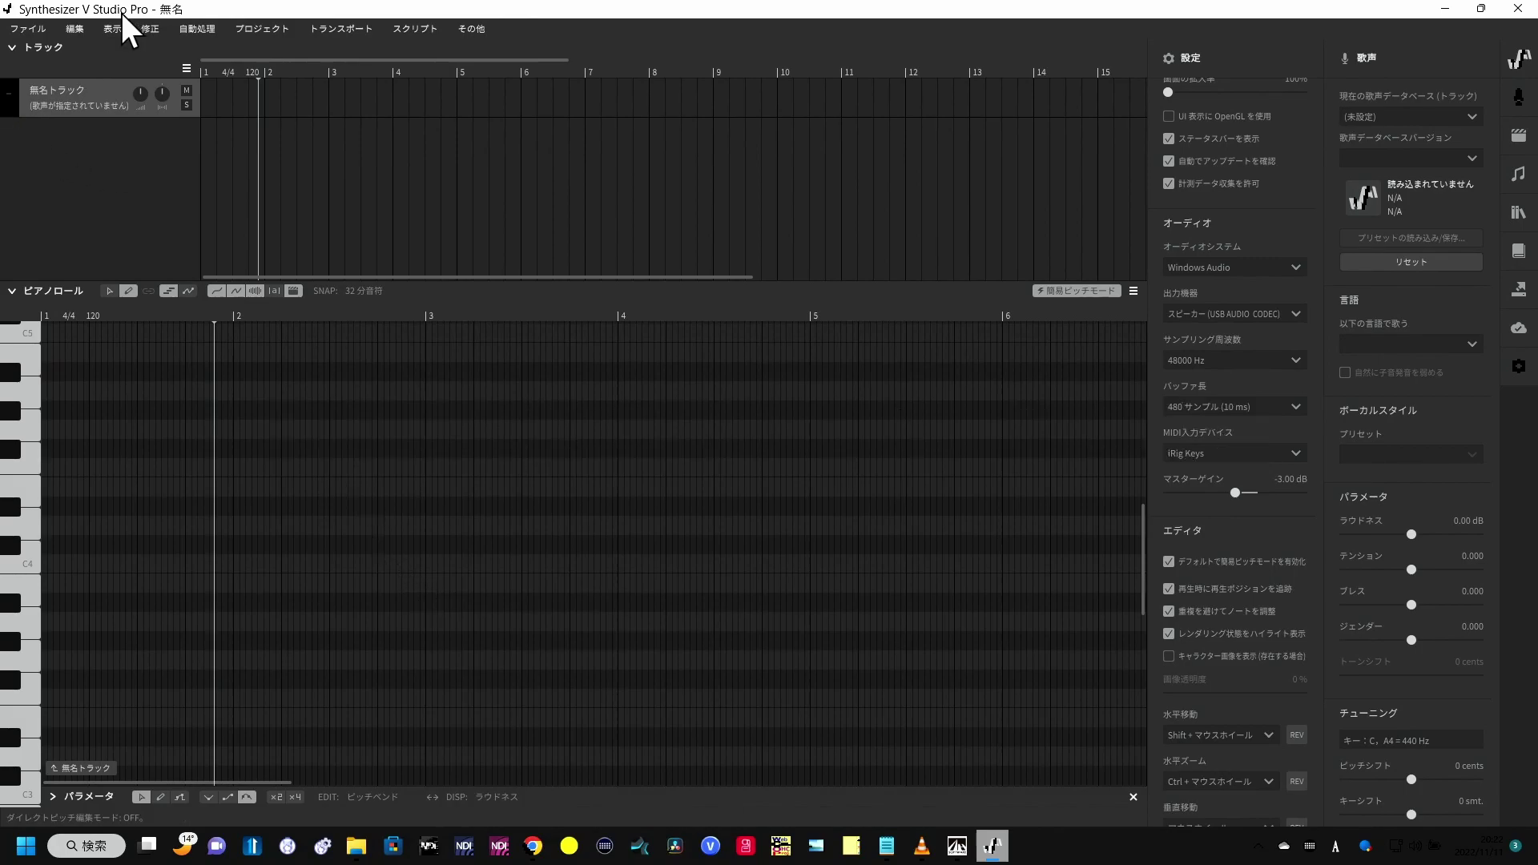
- Assign the Ryo AI voice to the unnamed track and set the piano roll quantize to 8分音符
left_click(87, 106)
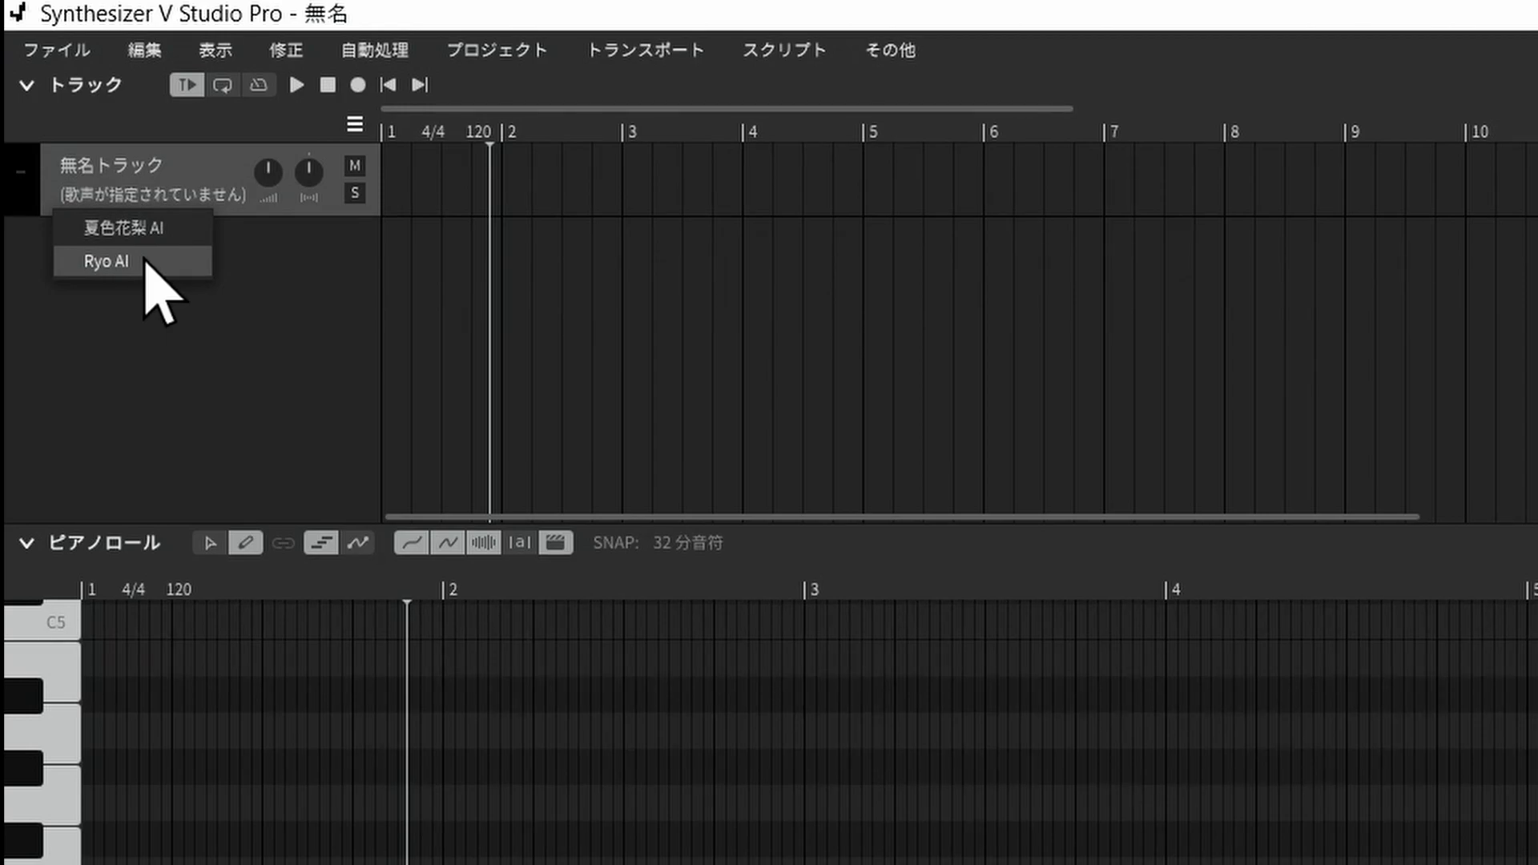
left_click(146, 263)
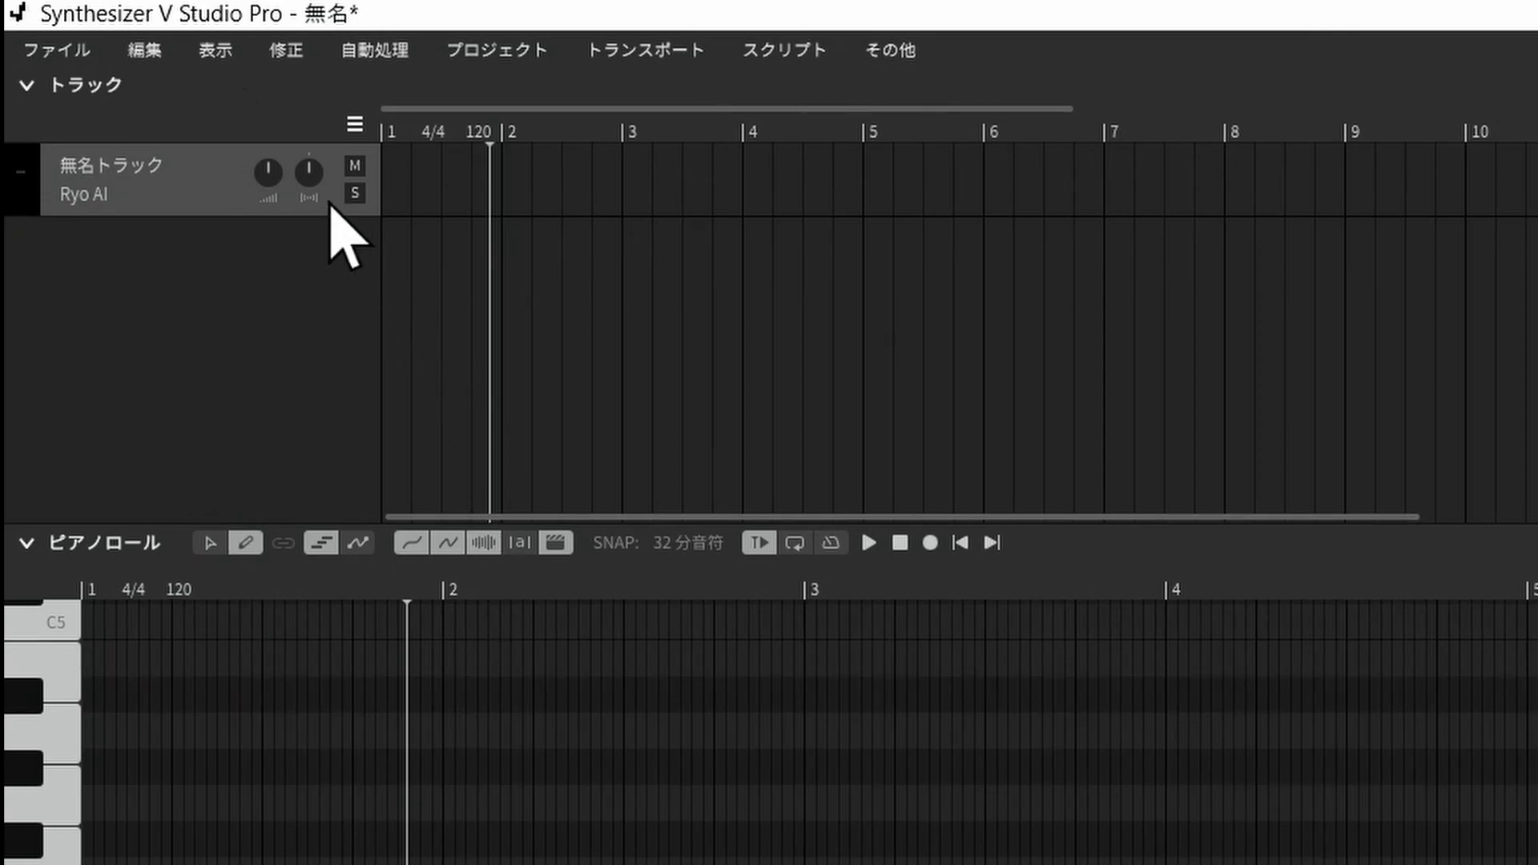
left_click(213, 51)
mouse_move(282, 233)
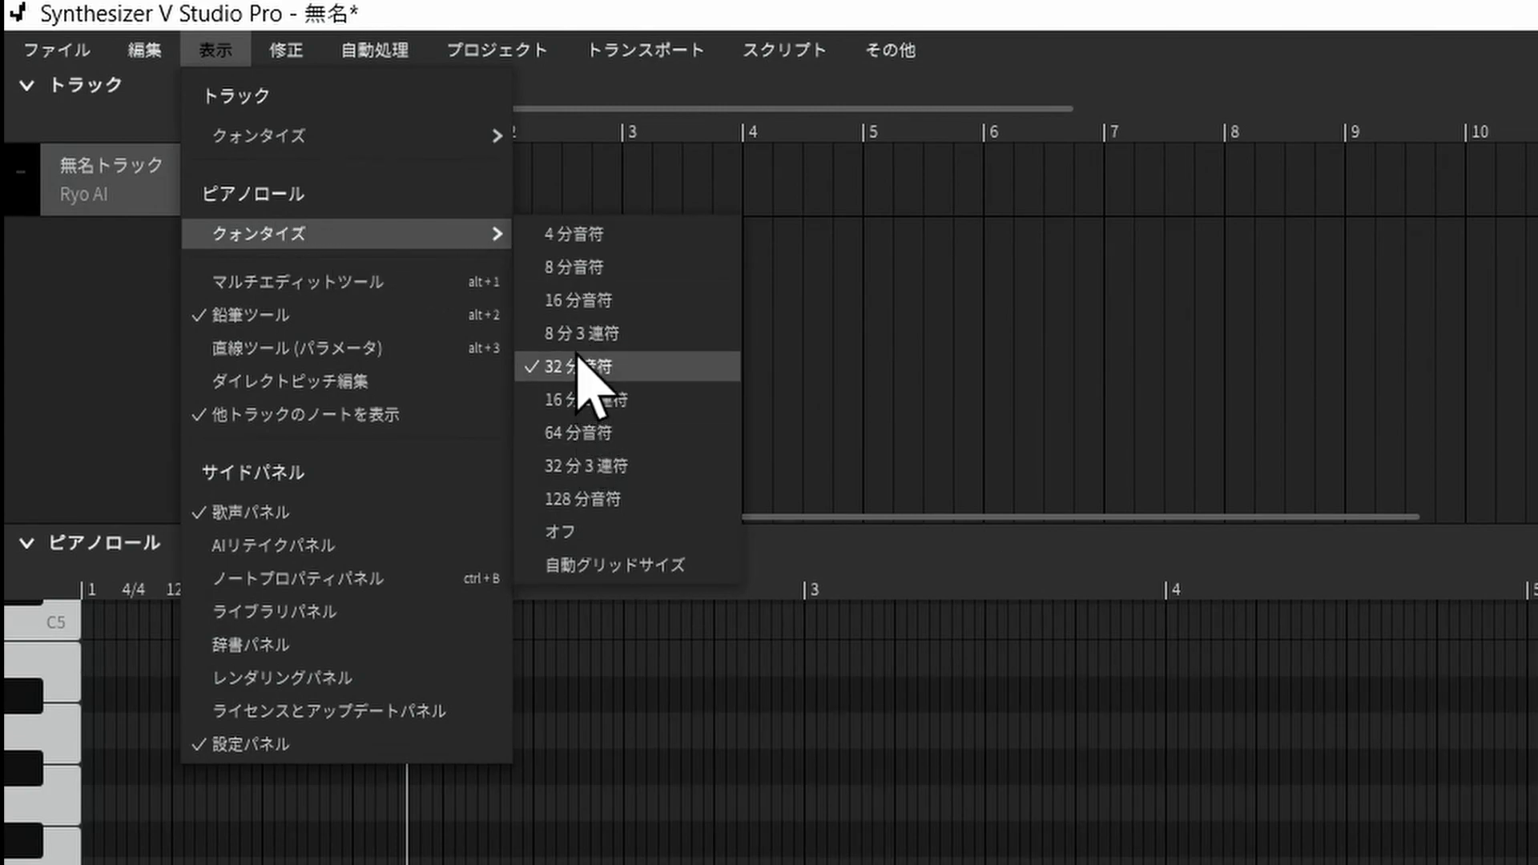
left_click(589, 272)
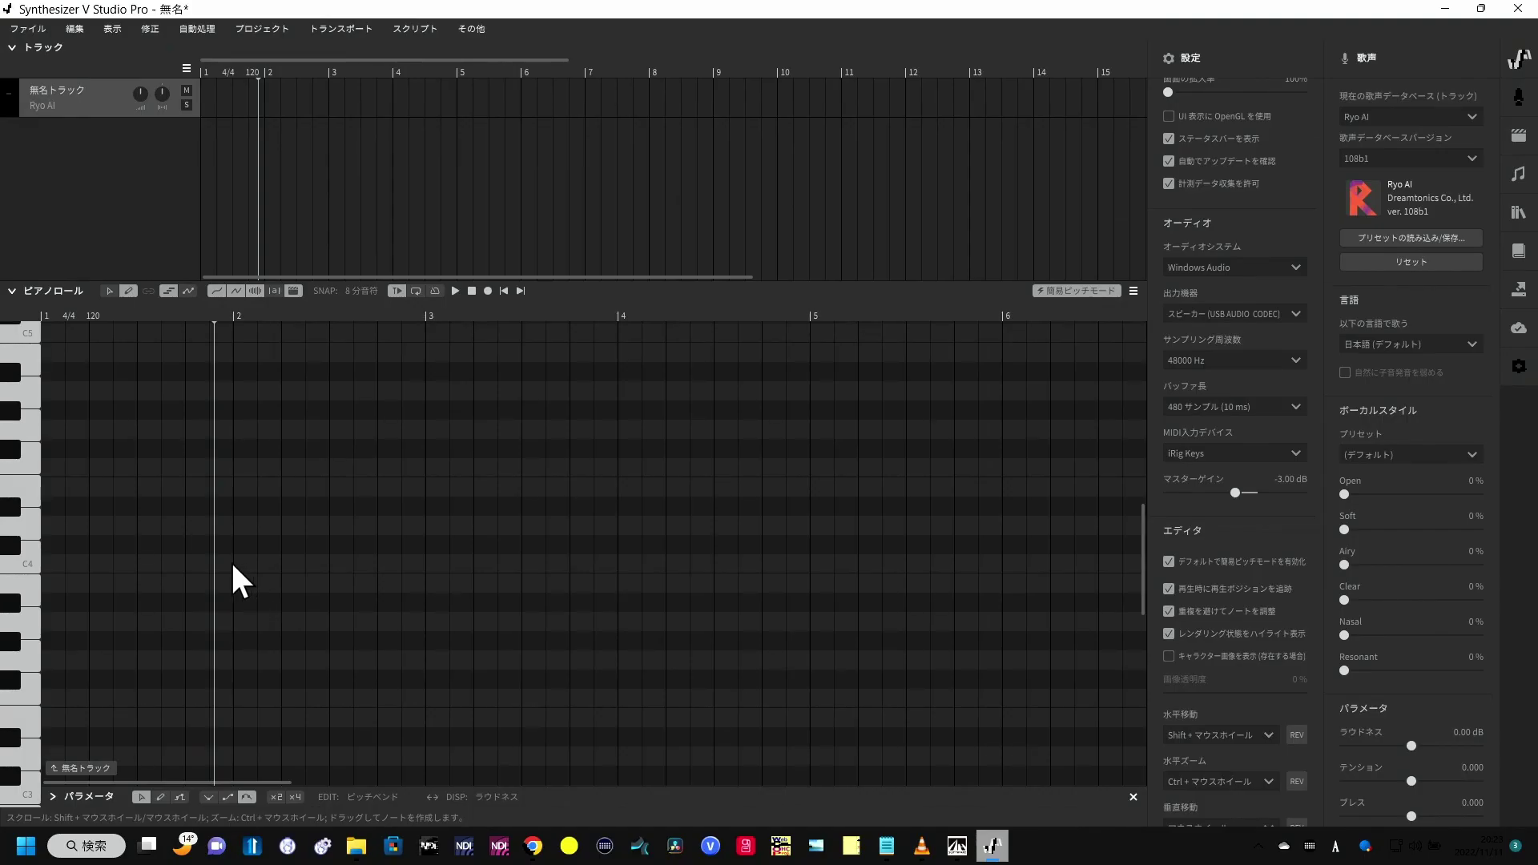
- Enter three ascending quarter notes, C4, D4 and E4, from the start of bar 2 and play them back
key("ctrl+v")
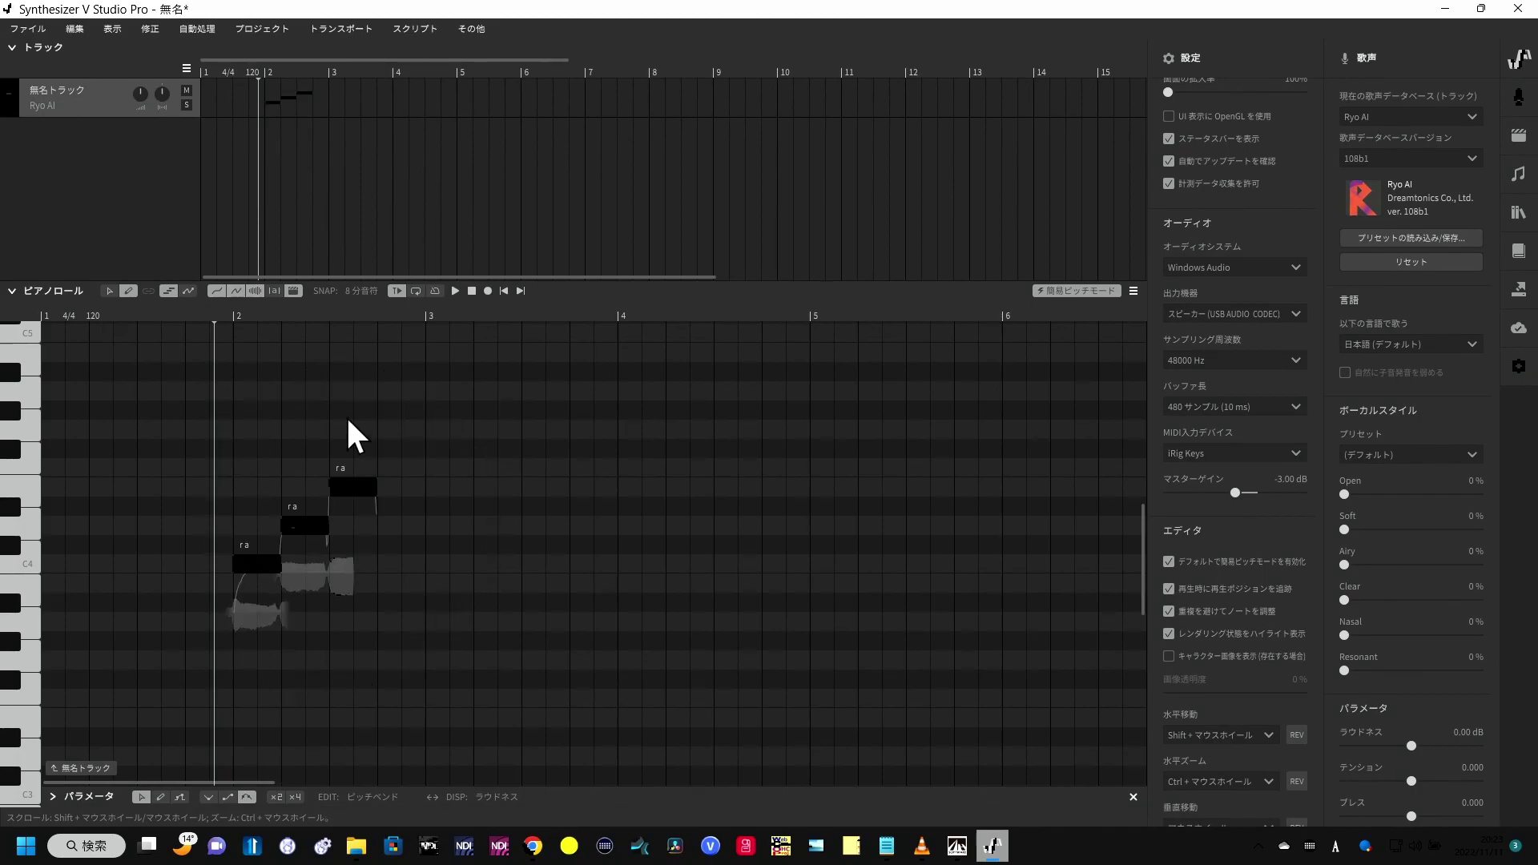
left_click(225, 318)
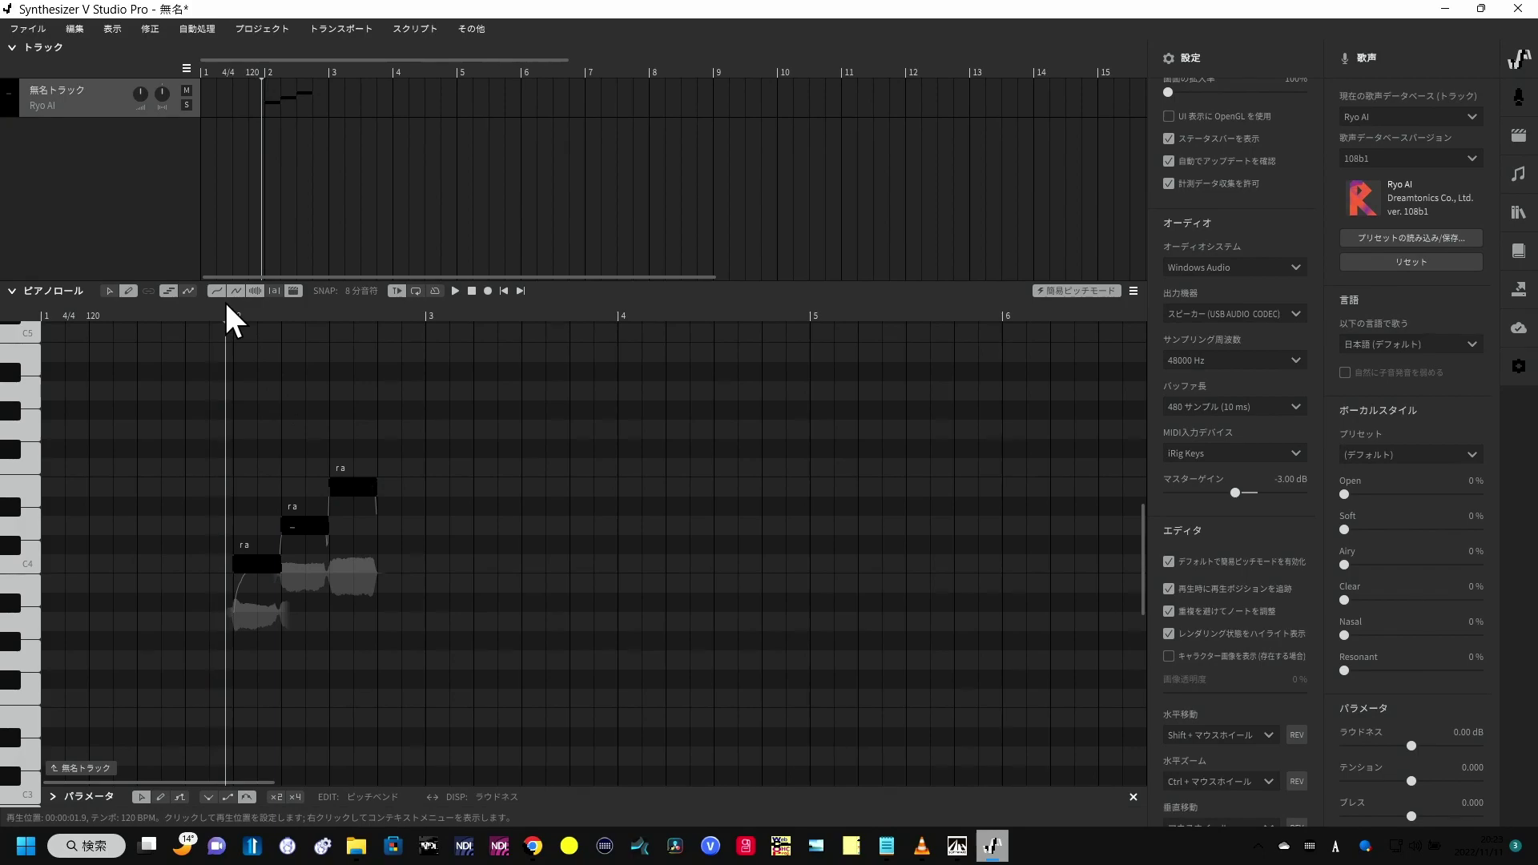
left_click(456, 291)
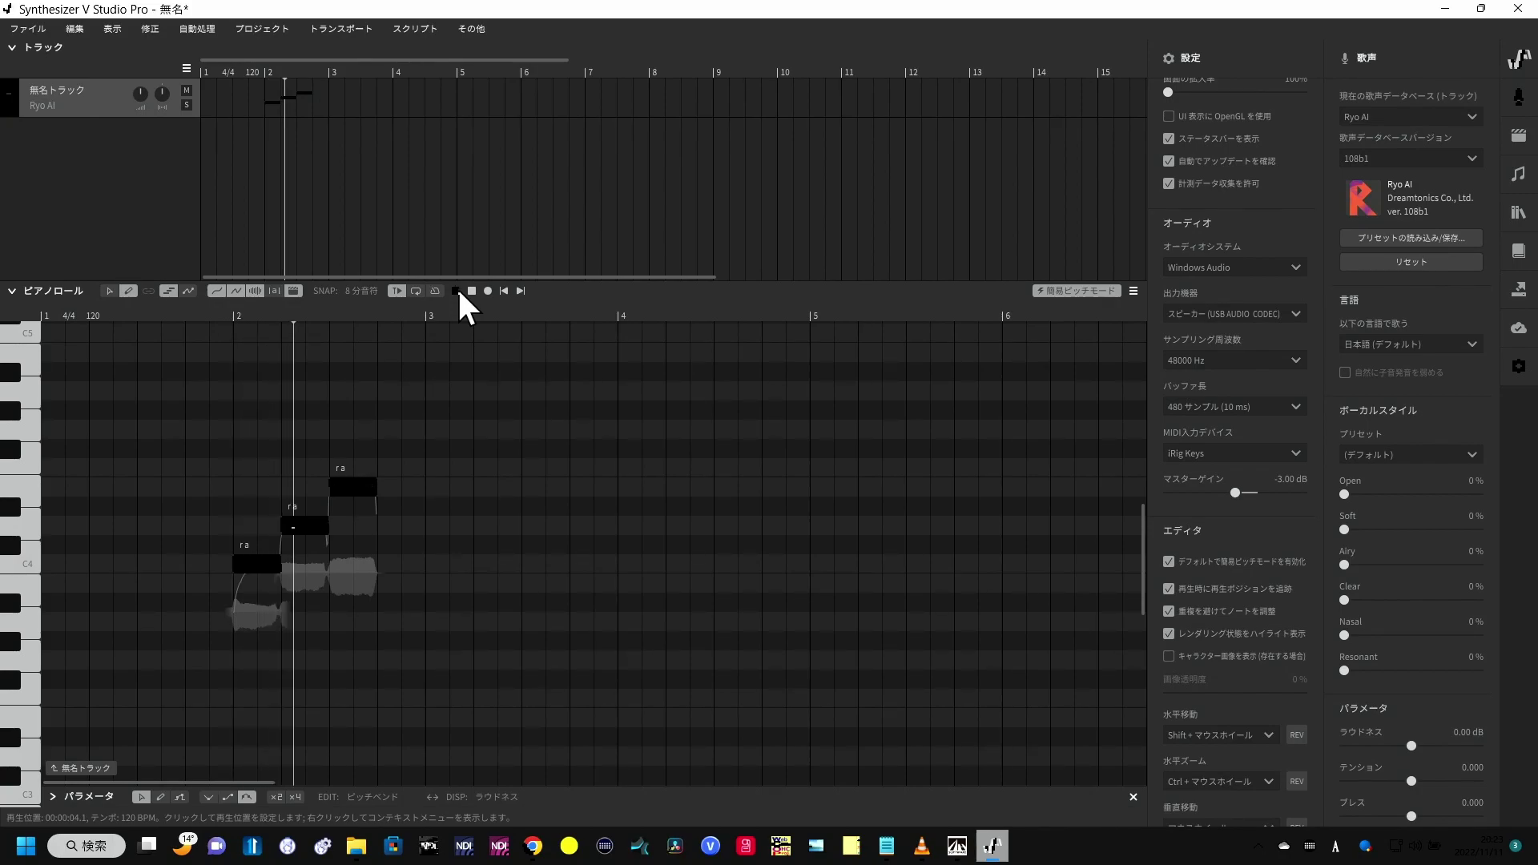
left_click(457, 291)
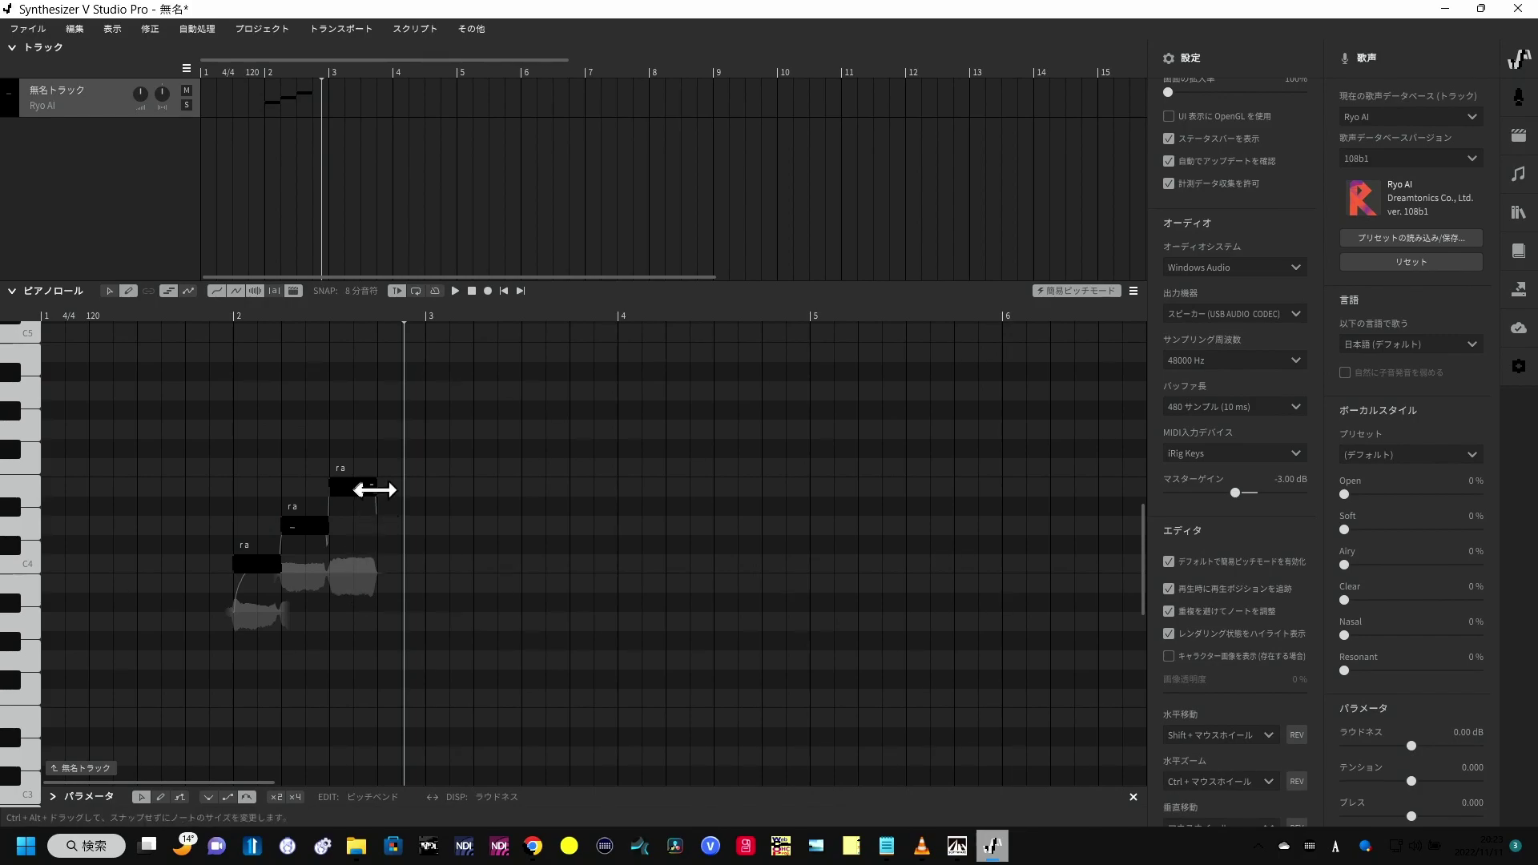
- Lengthen the third note to a half note so it ends at the start of bar 3
left_click_drag(375, 490, 424, 490)
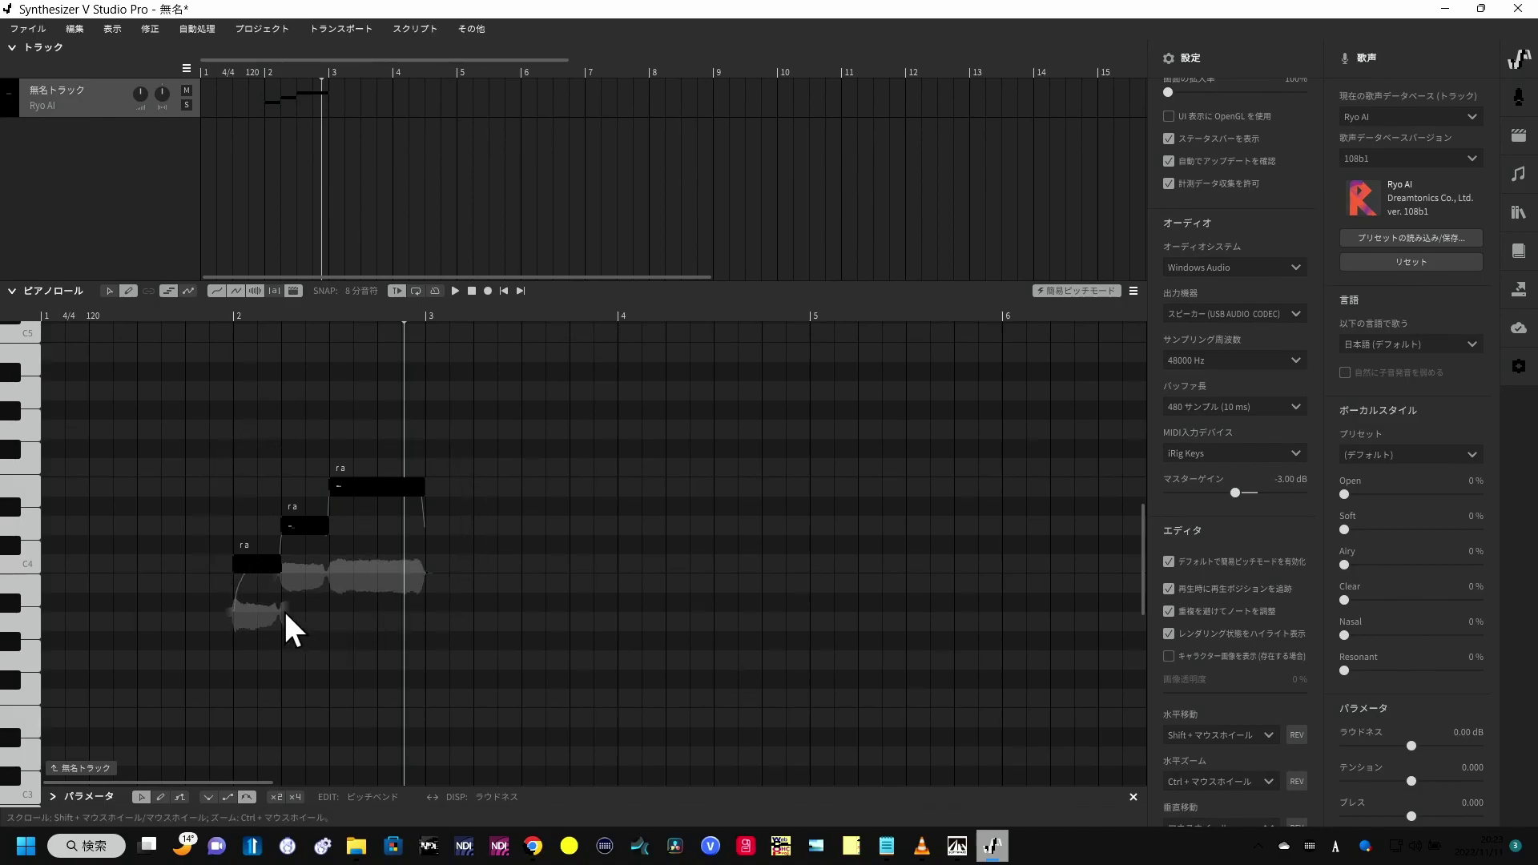
mouse_move(205, 411)
left_mouse_down()
mouse_move(365, 637)
mouse_move(334, 639)
left_mouse_up()
key("ctrl+z")
- Replace the lyrics of all three notes with どれみ, using 1文字ずつ区切る to split them one character per note
mouse_move(188, 419)
left_mouse_down()
mouse_move(288, 532)
mouse_move(453, 629)
left_mouse_up()
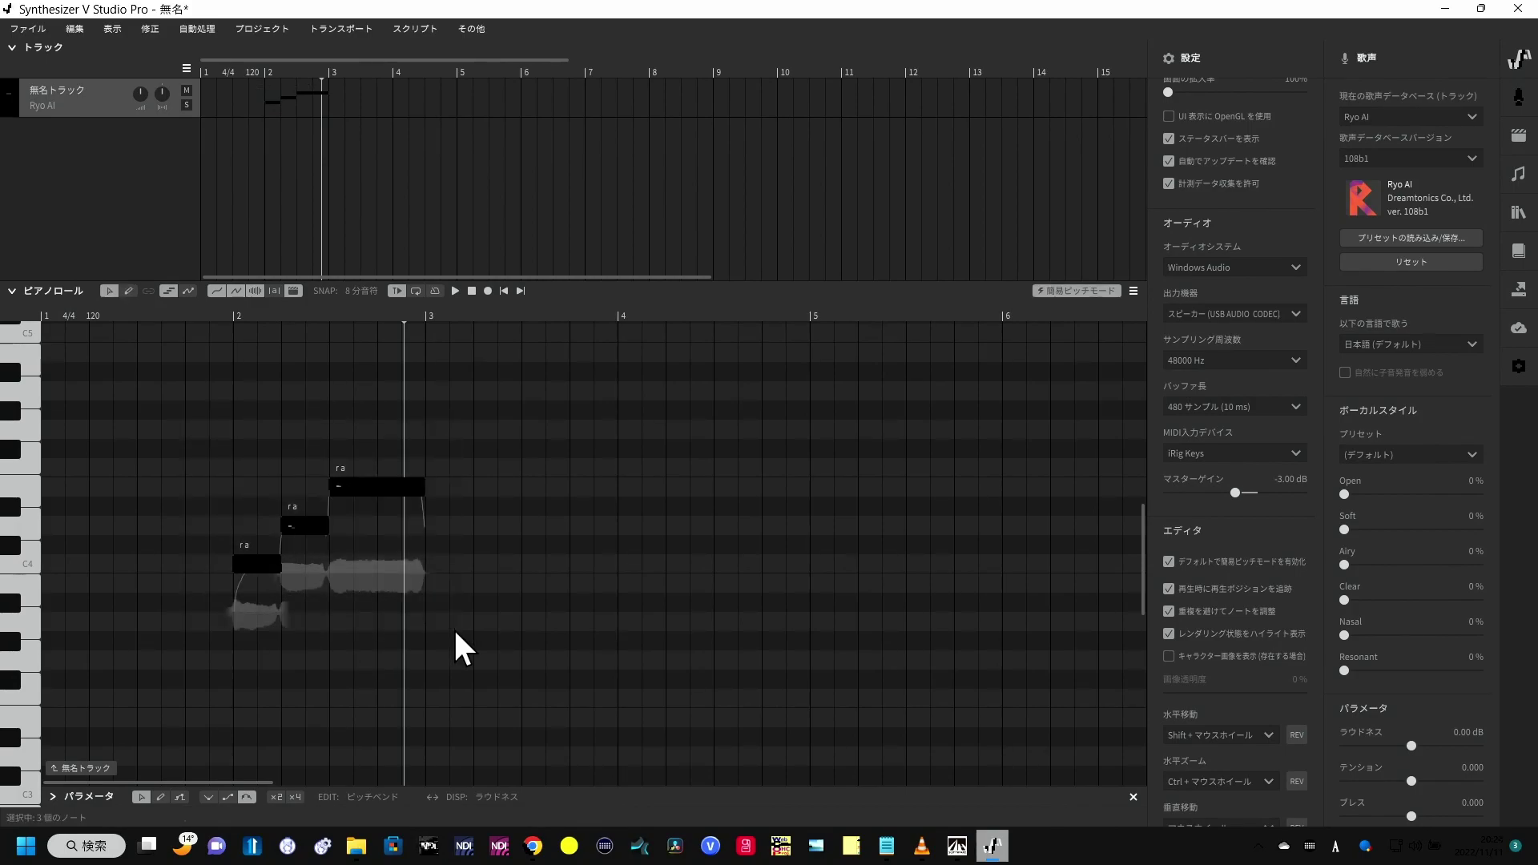
key("ctrl+l")
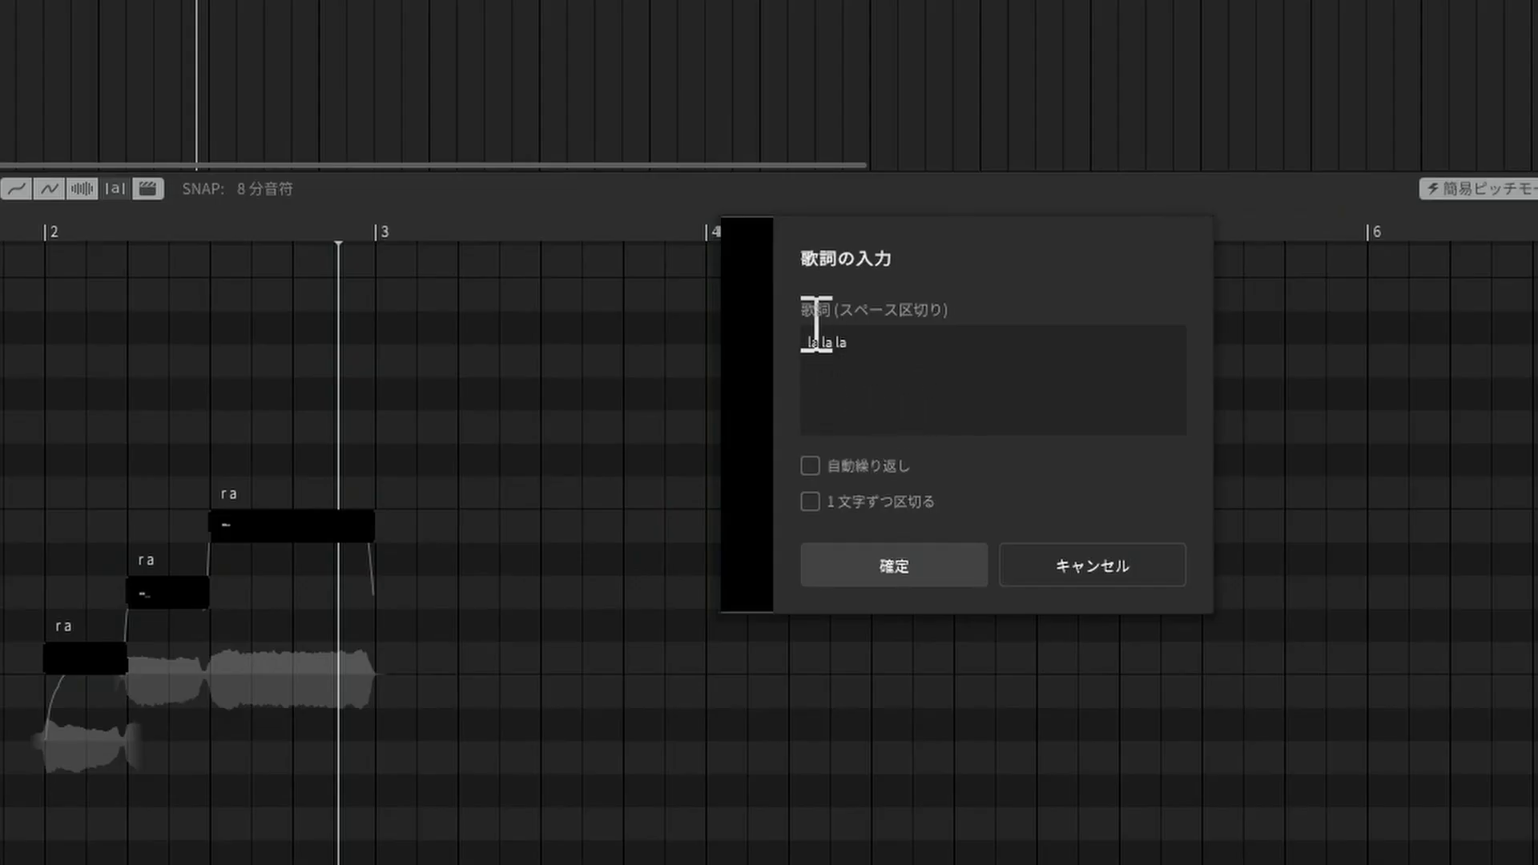
left_click(892, 343)
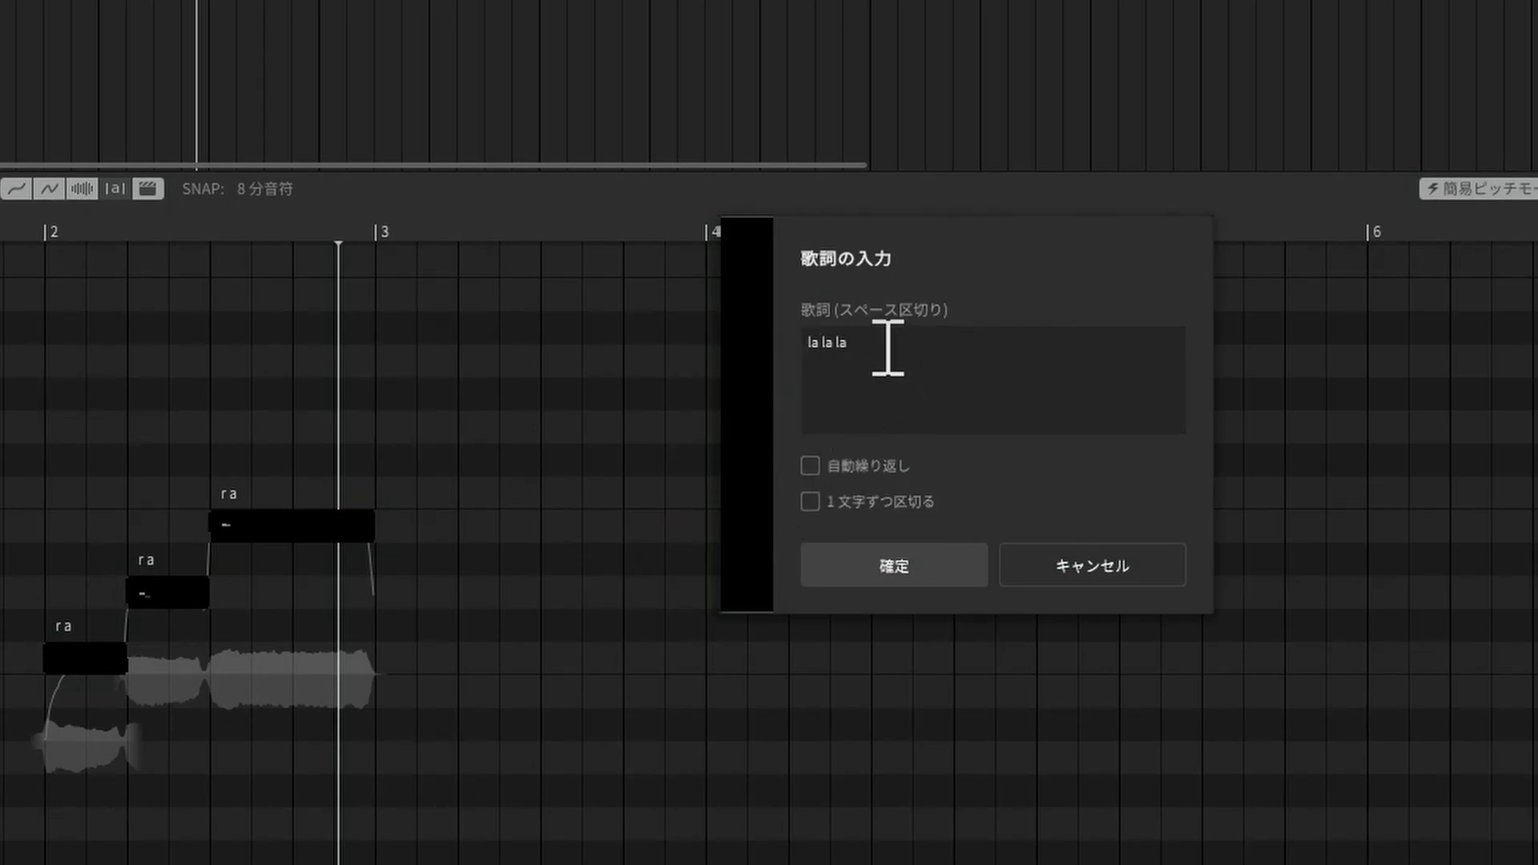
key("BackSpace")
key("BackSpace")
key("BackSpace")
key("BackSpace")
key("BackSpace")
key("BackSpace")
key("BackSpace")
key("Zenkaku_Hankaku")
key("BackSpace")
type("doremi")
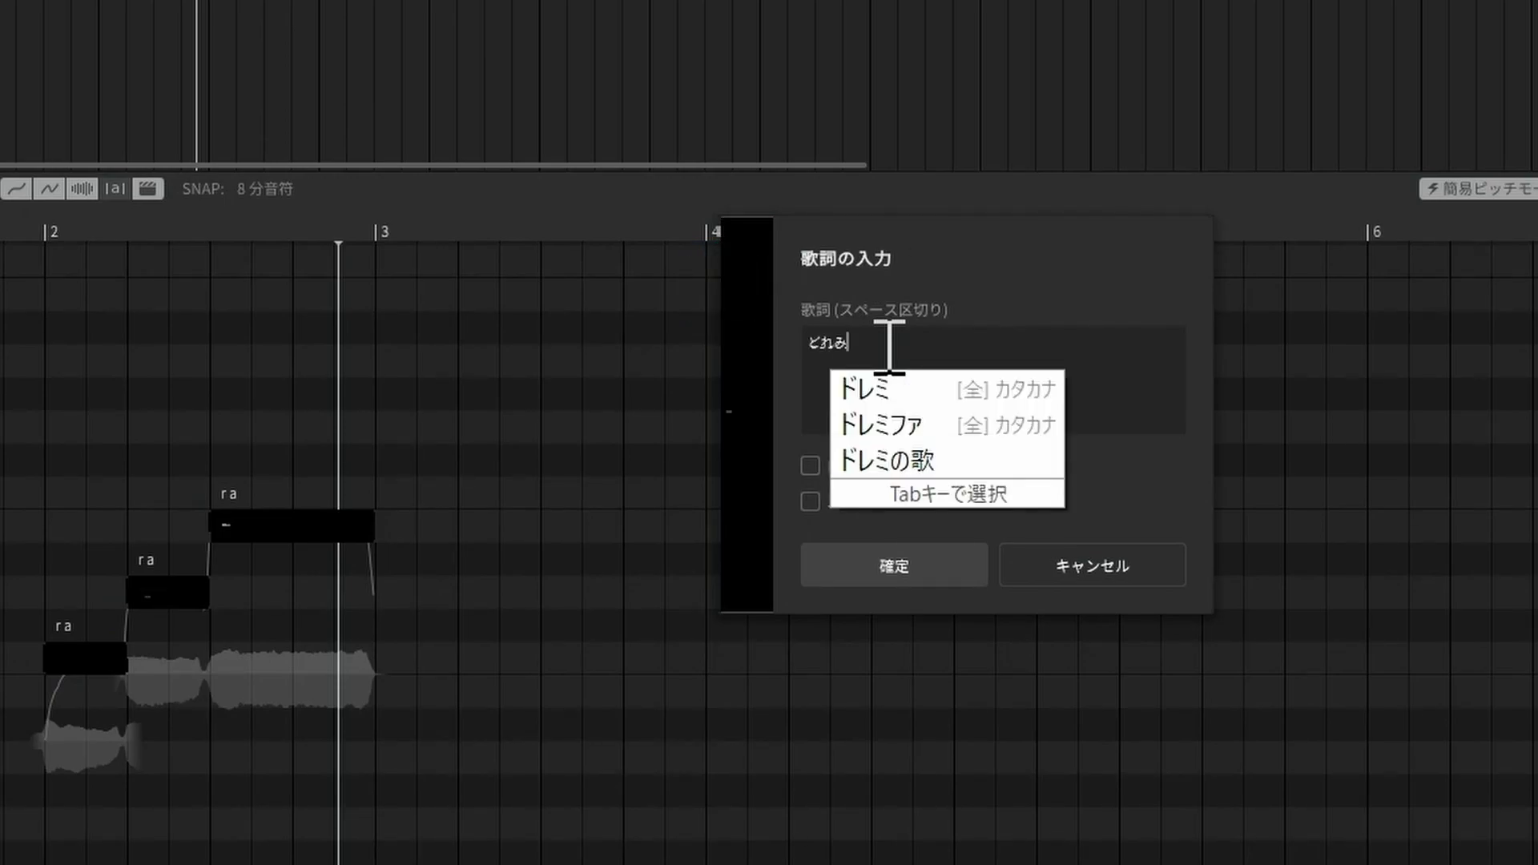
key("Return")
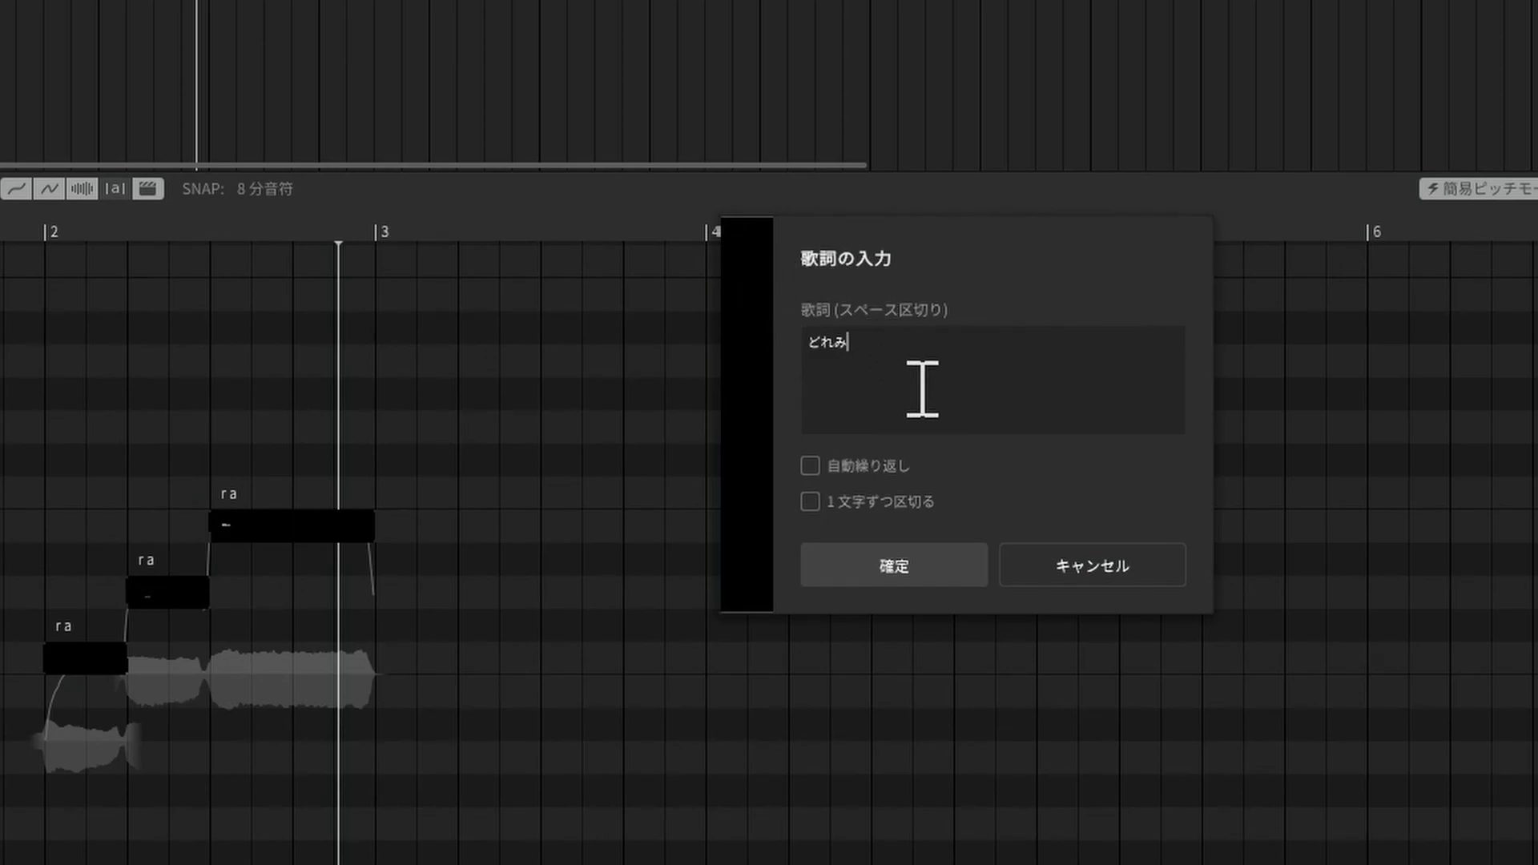
left_click(810, 503)
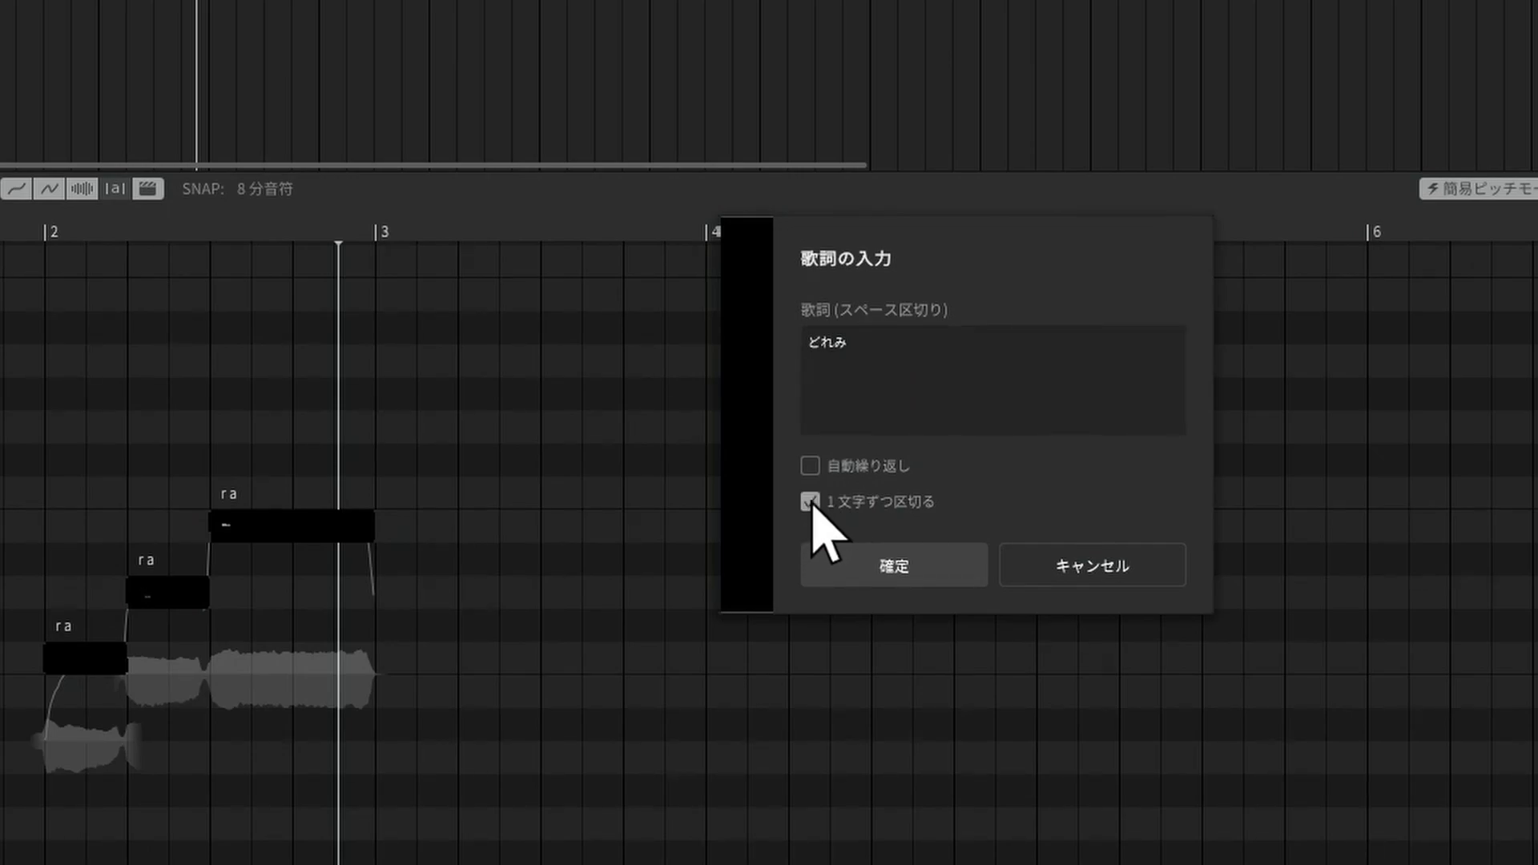
left_click(873, 568)
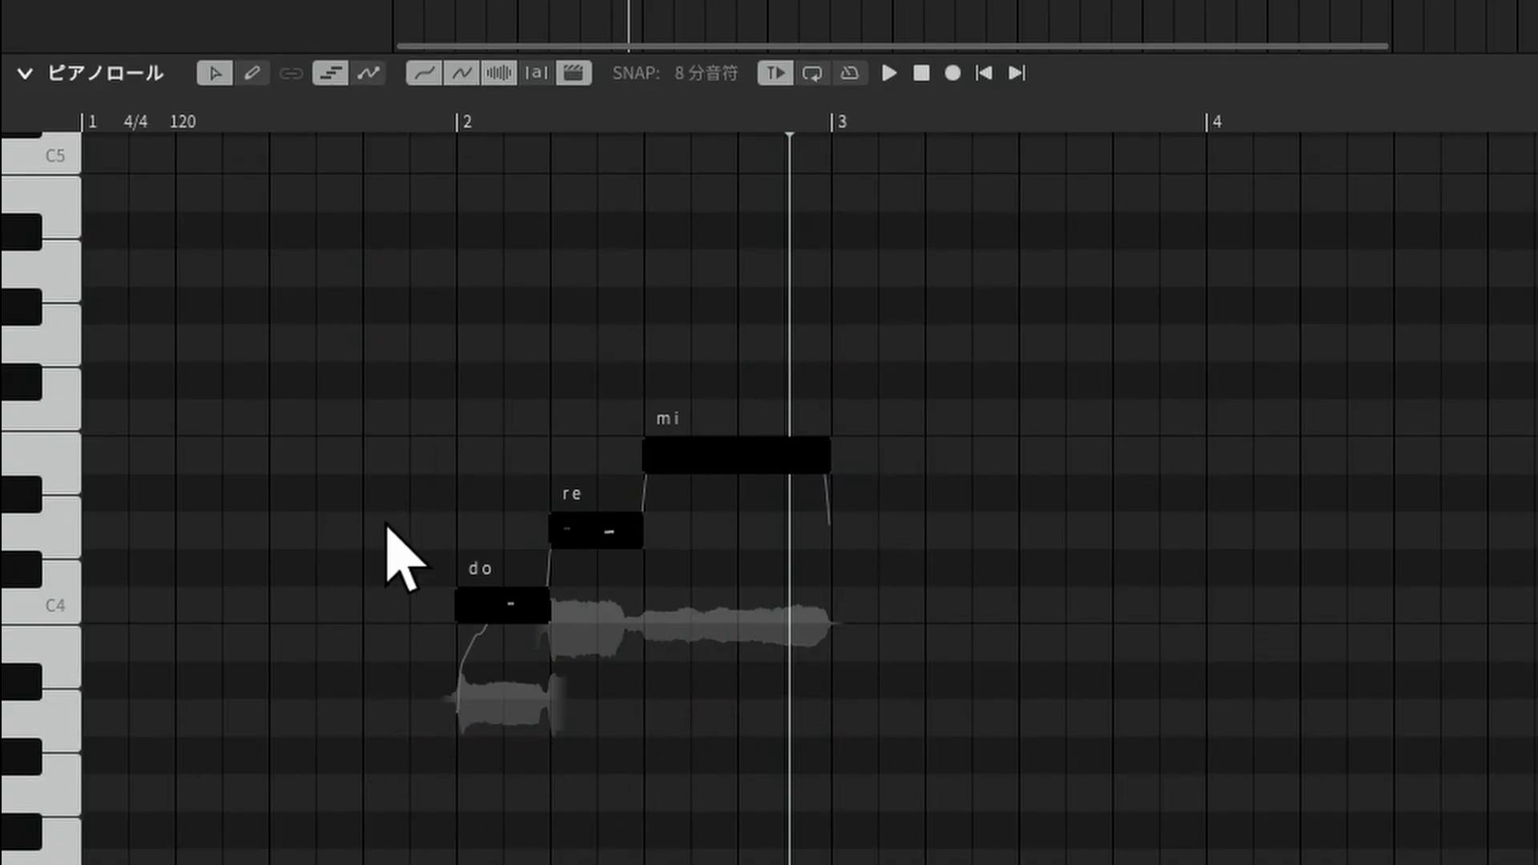
- Play back the do-re-mi phrase from just before bar 2
left_click(415, 123)
left_click(888, 73)
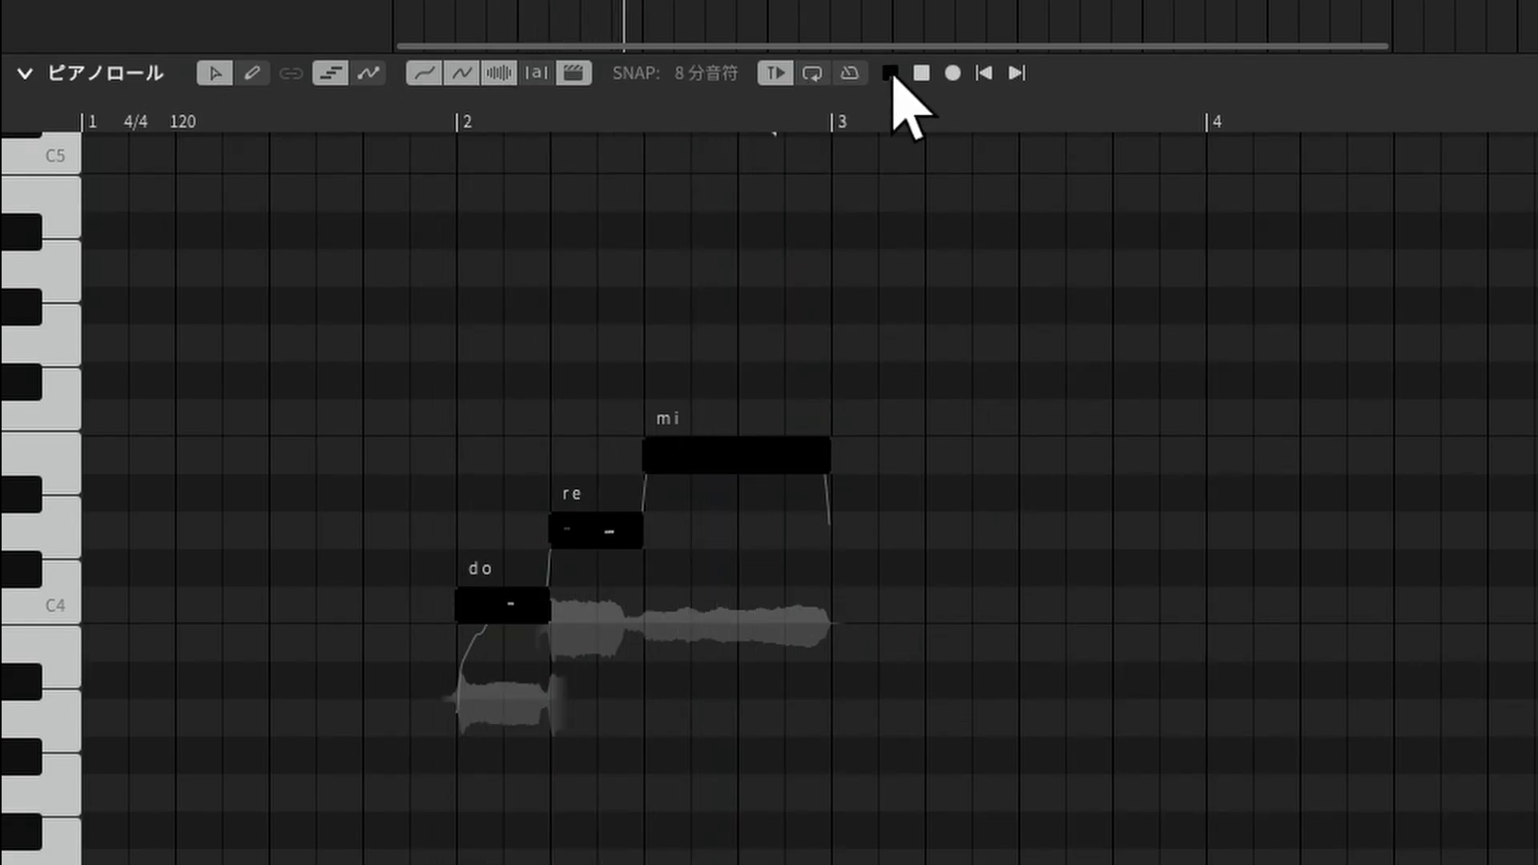
left_click(921, 73)
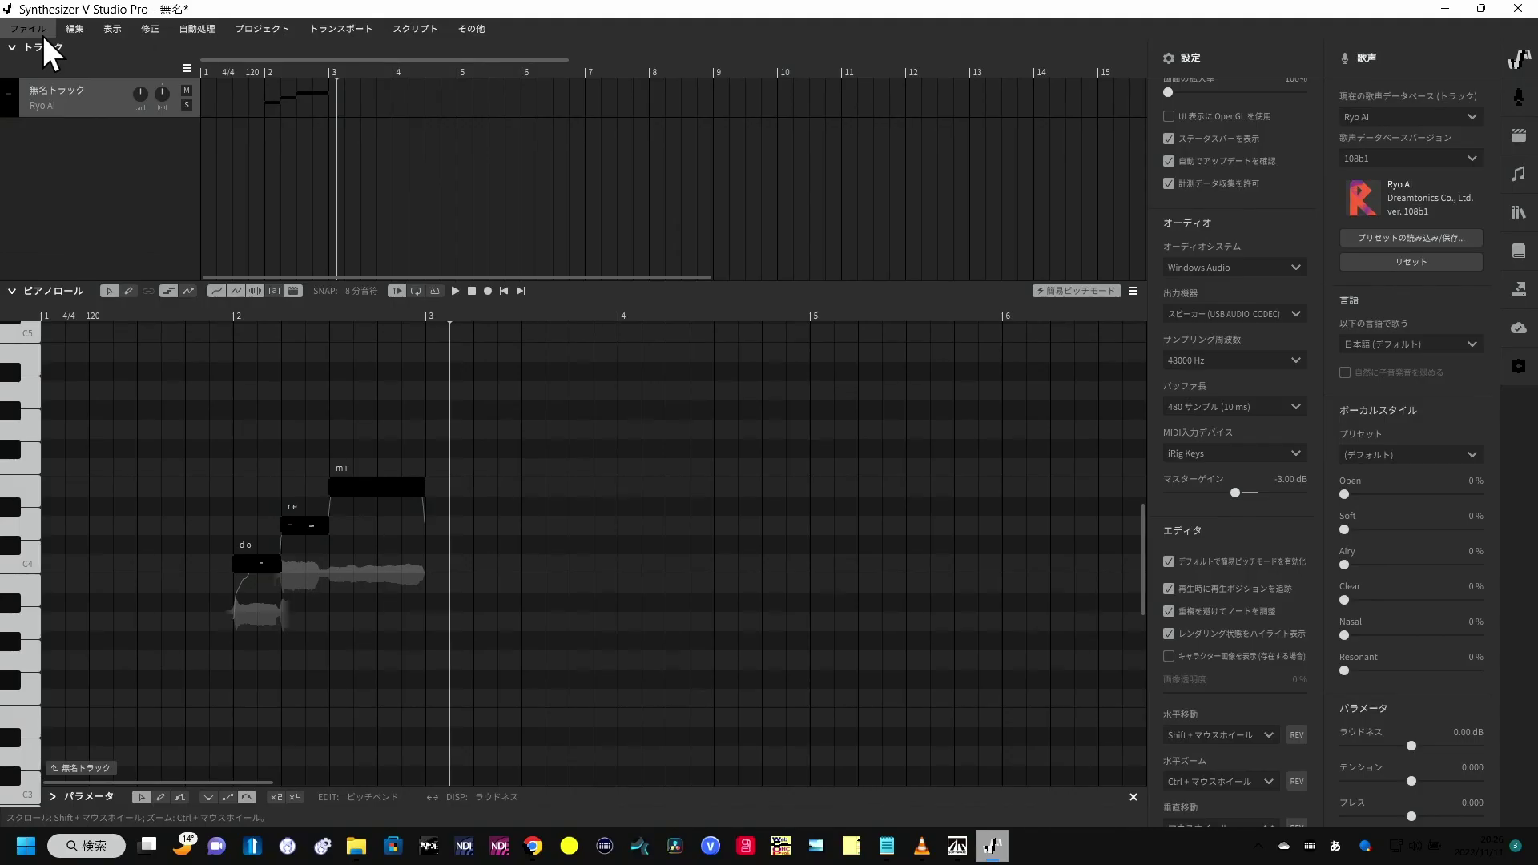
- Clear the three do-re-mi notes from the piano roll
left_click(42, 32)
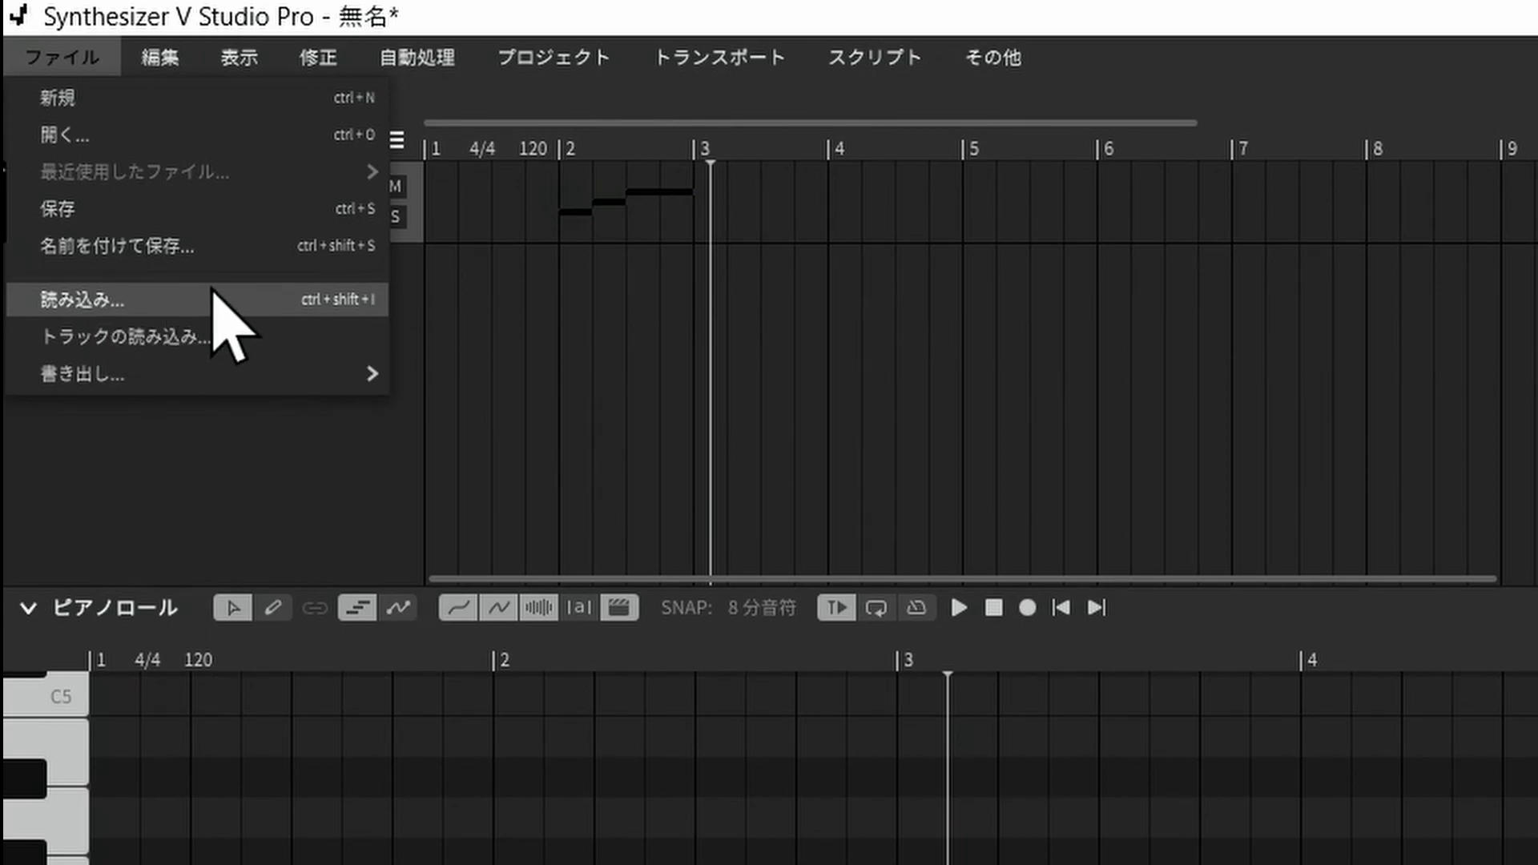
key("Escape")
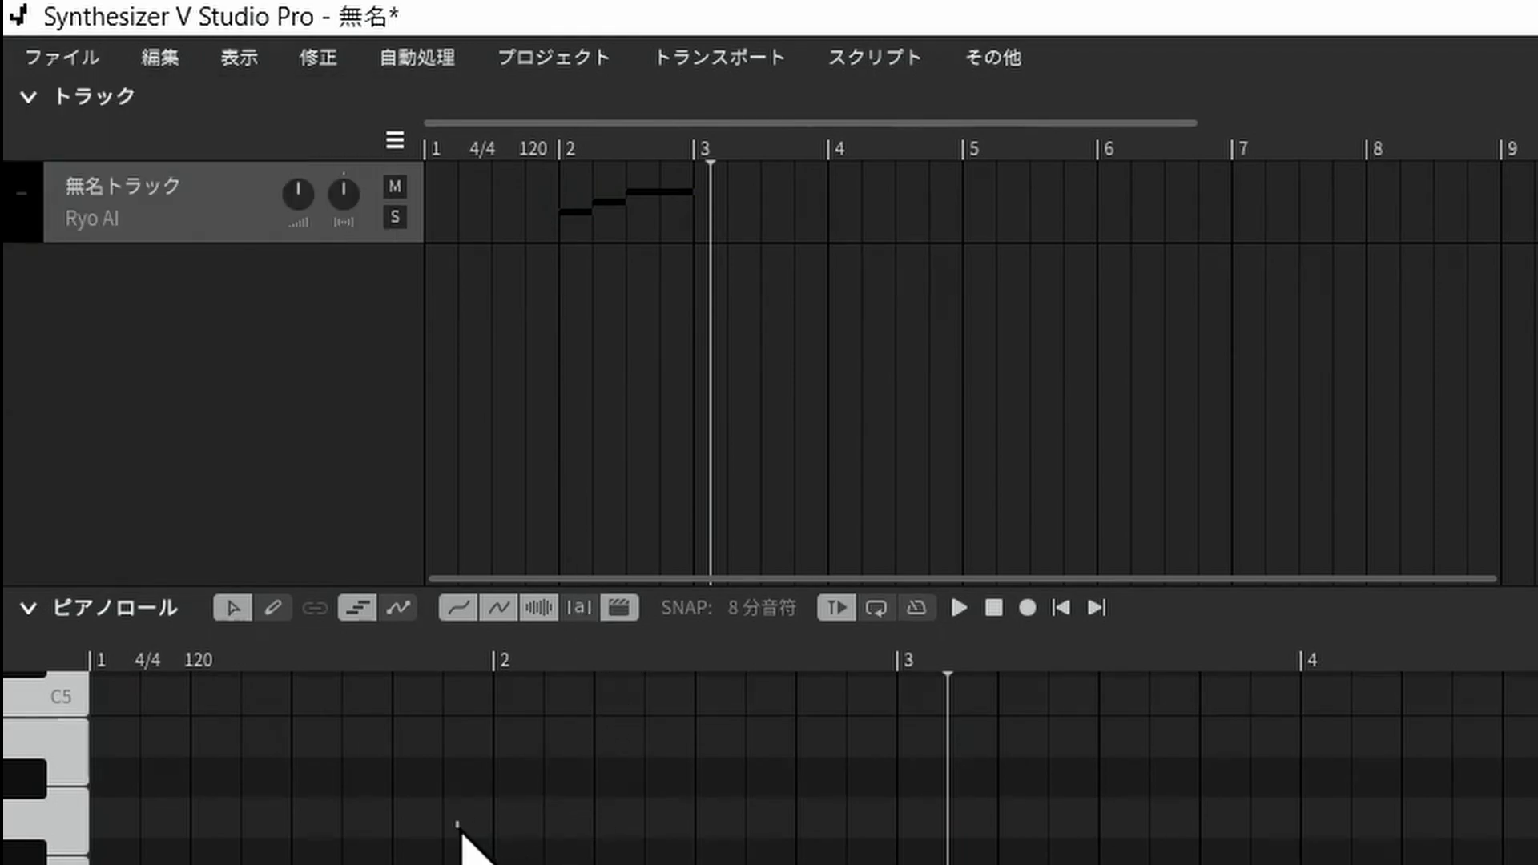
left_click_drag(457, 825, 950, 864)
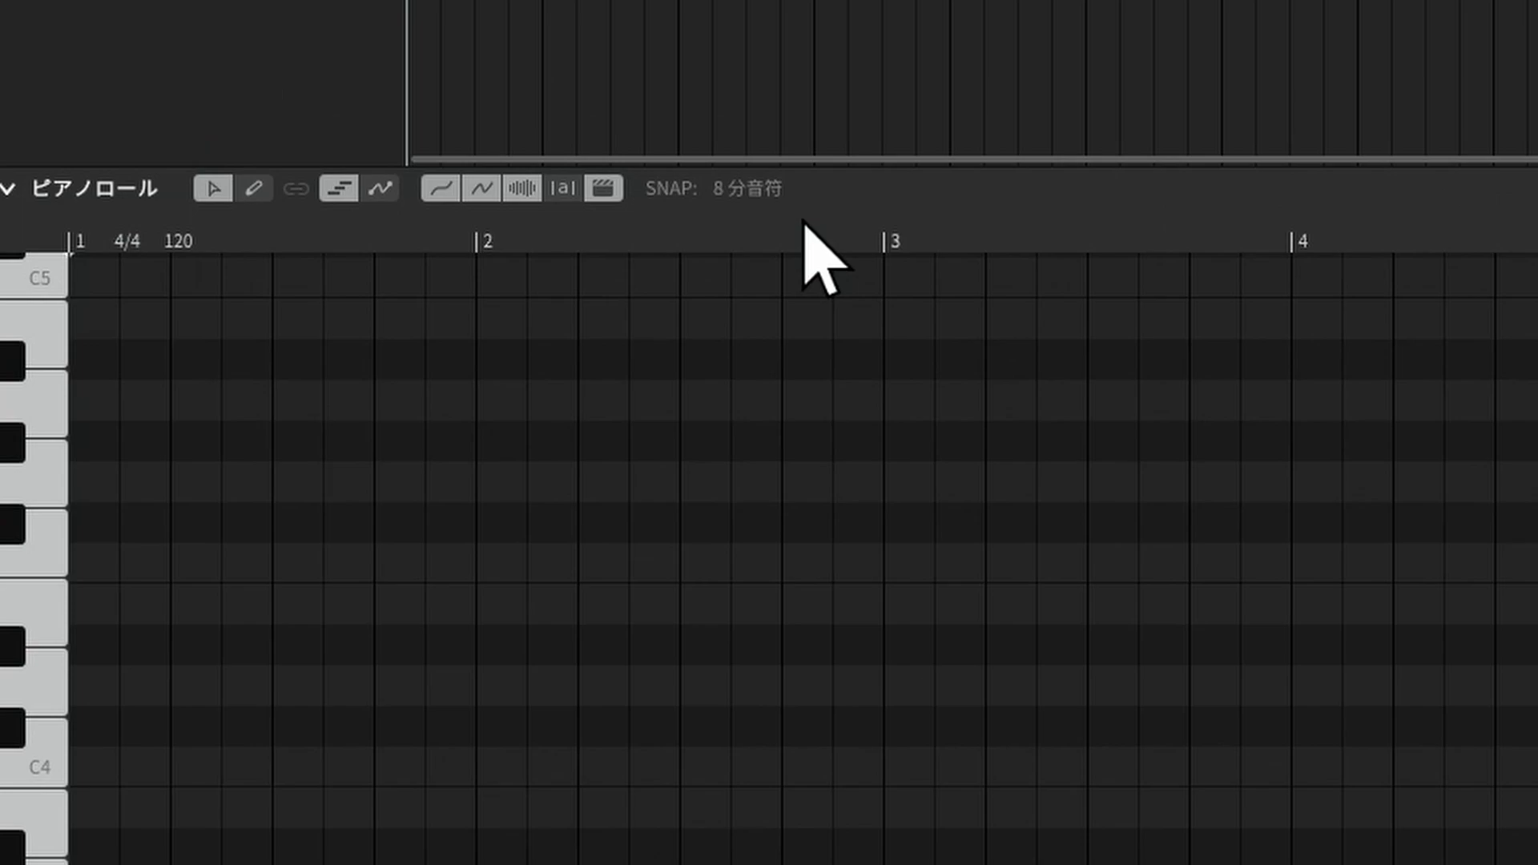
- Return the playhead to the start of the project and leave the metronome switched on
left_click(386, 308)
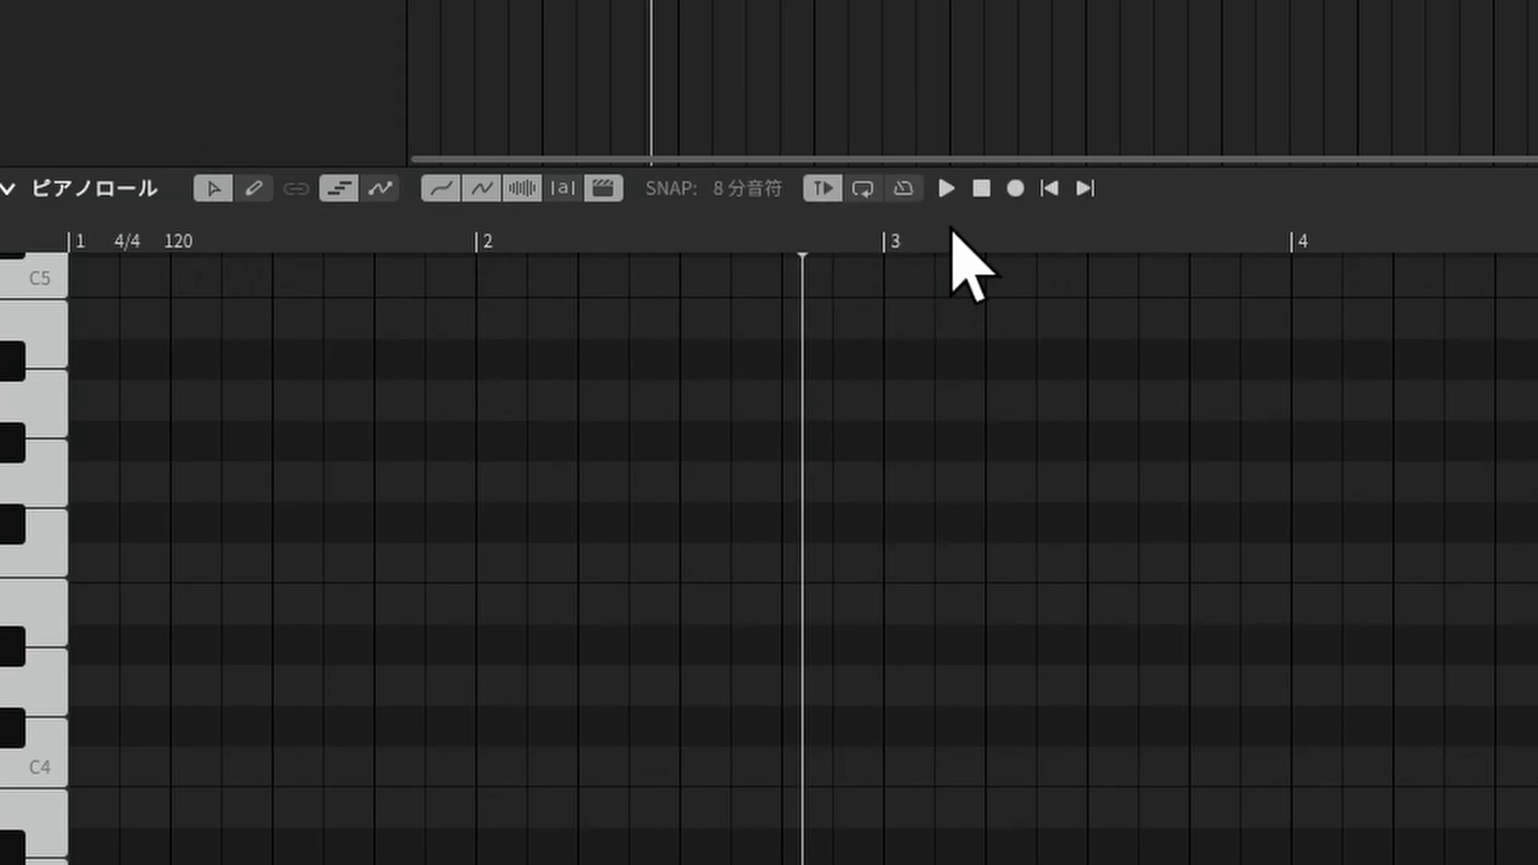
left_click(1049, 196)
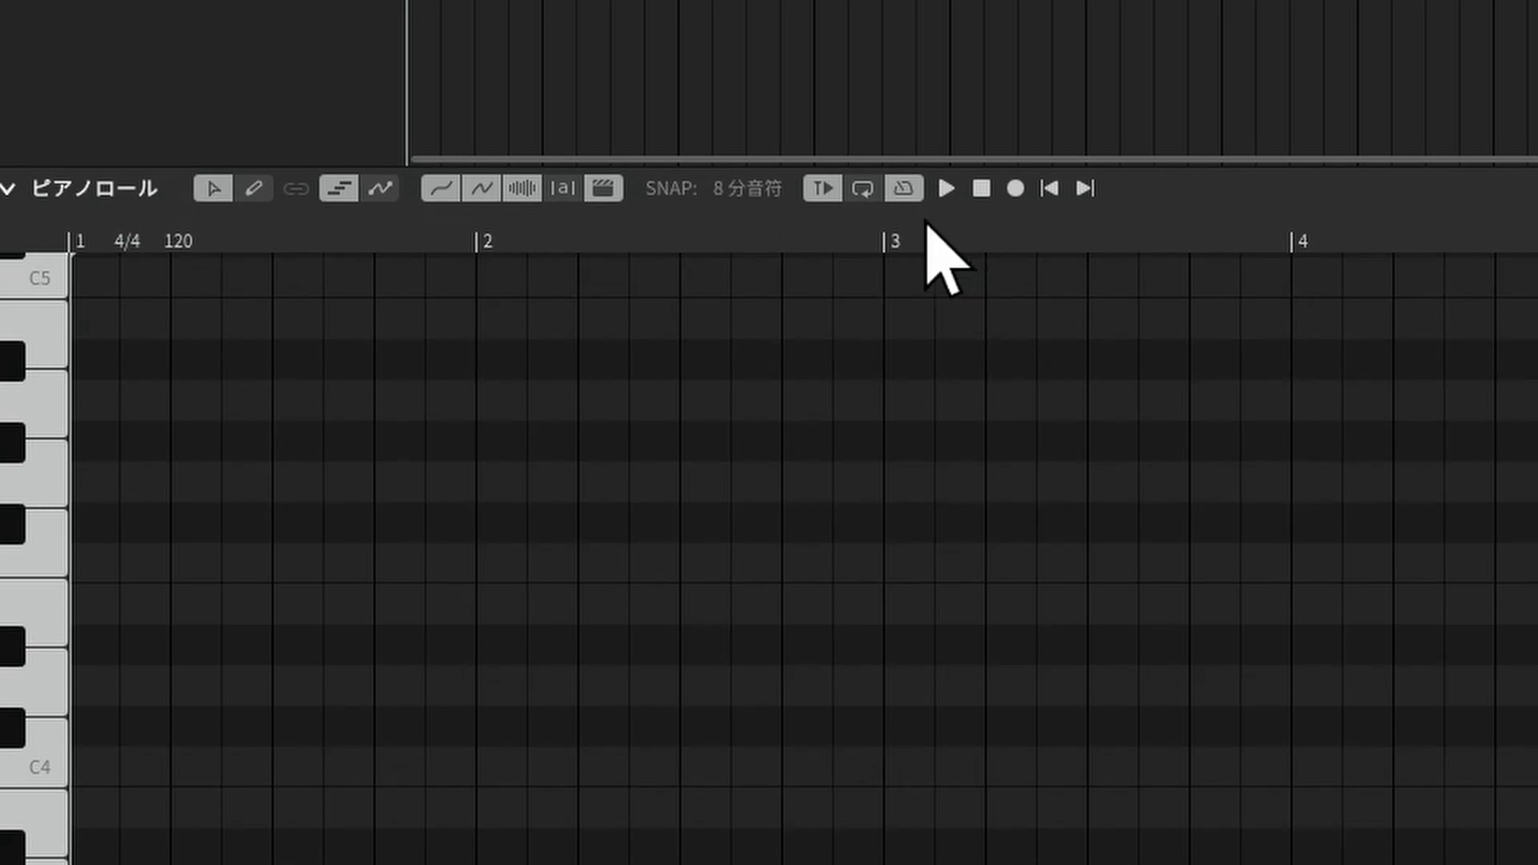
left_click(894, 195)
left_click(894, 196)
left_click(894, 196)
left_click(894, 196)
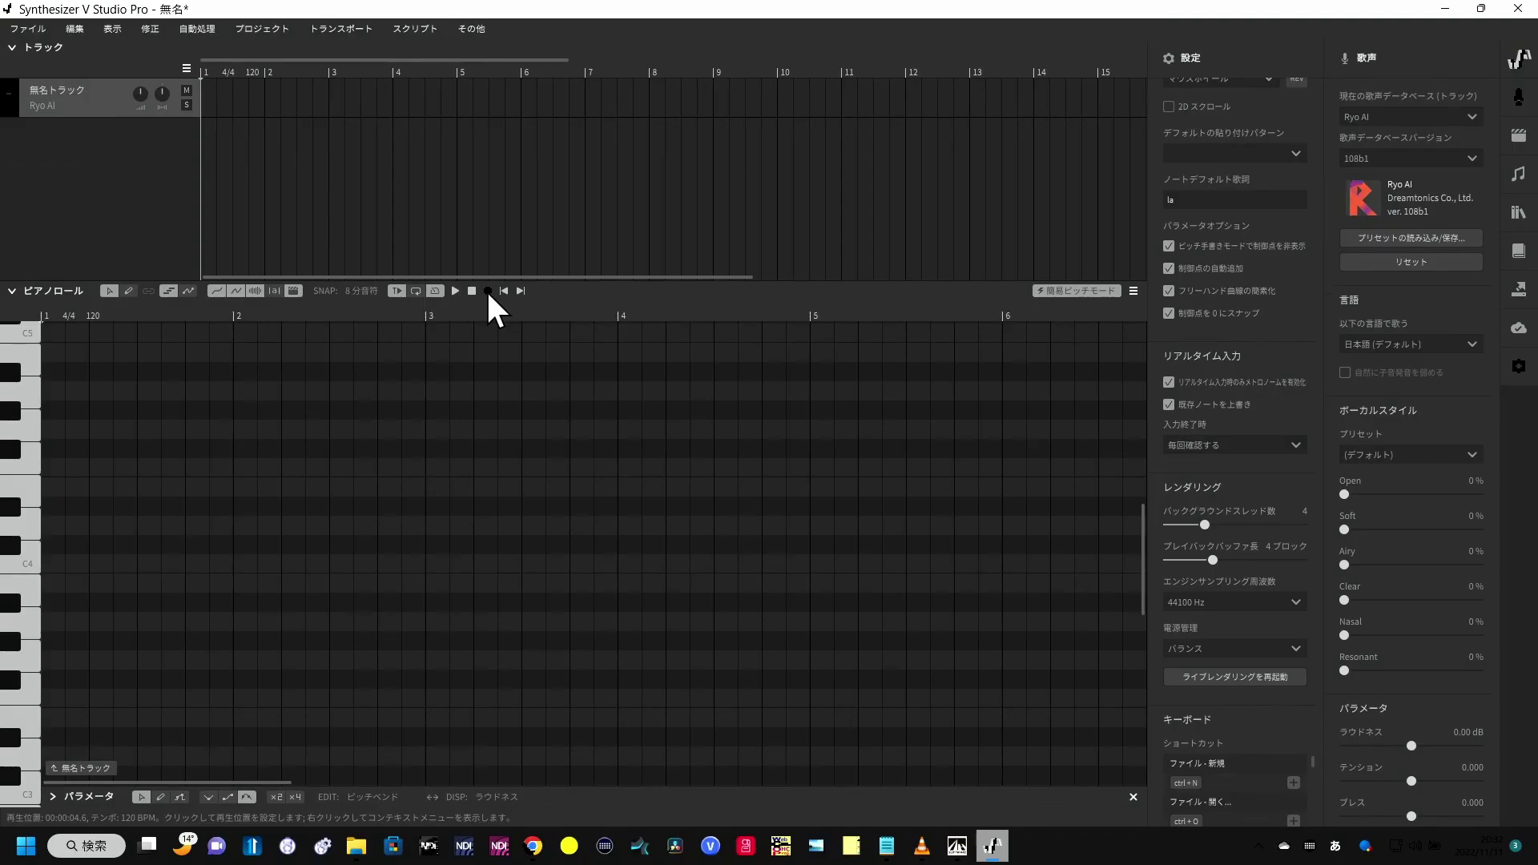
- Record a seven-note melody in real time from bar 2 and quantize the recorded notes with グリッドに揃える
left_click(1014, 187)
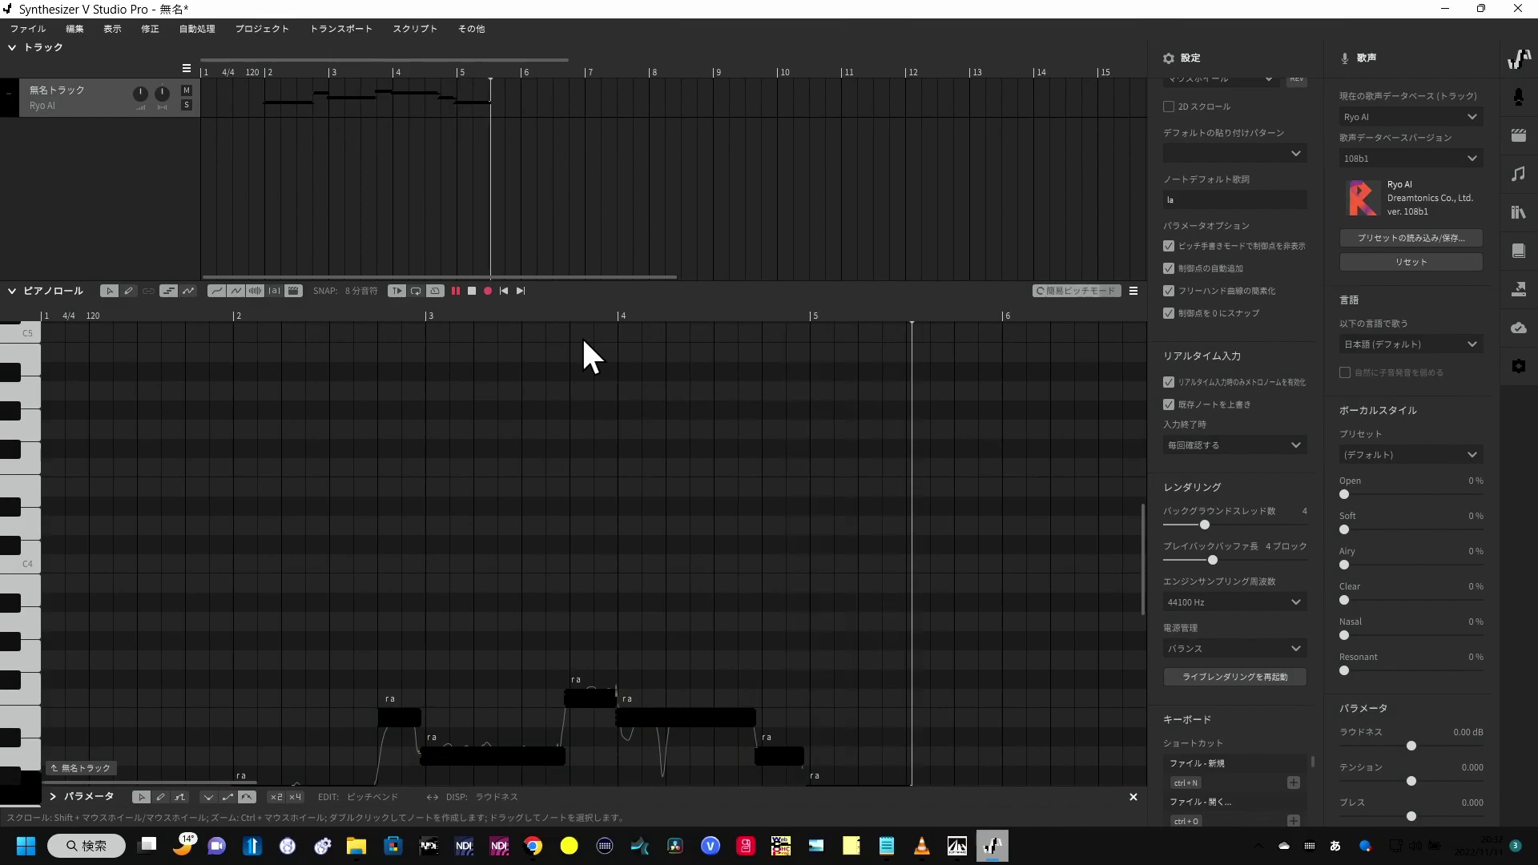
key("space")
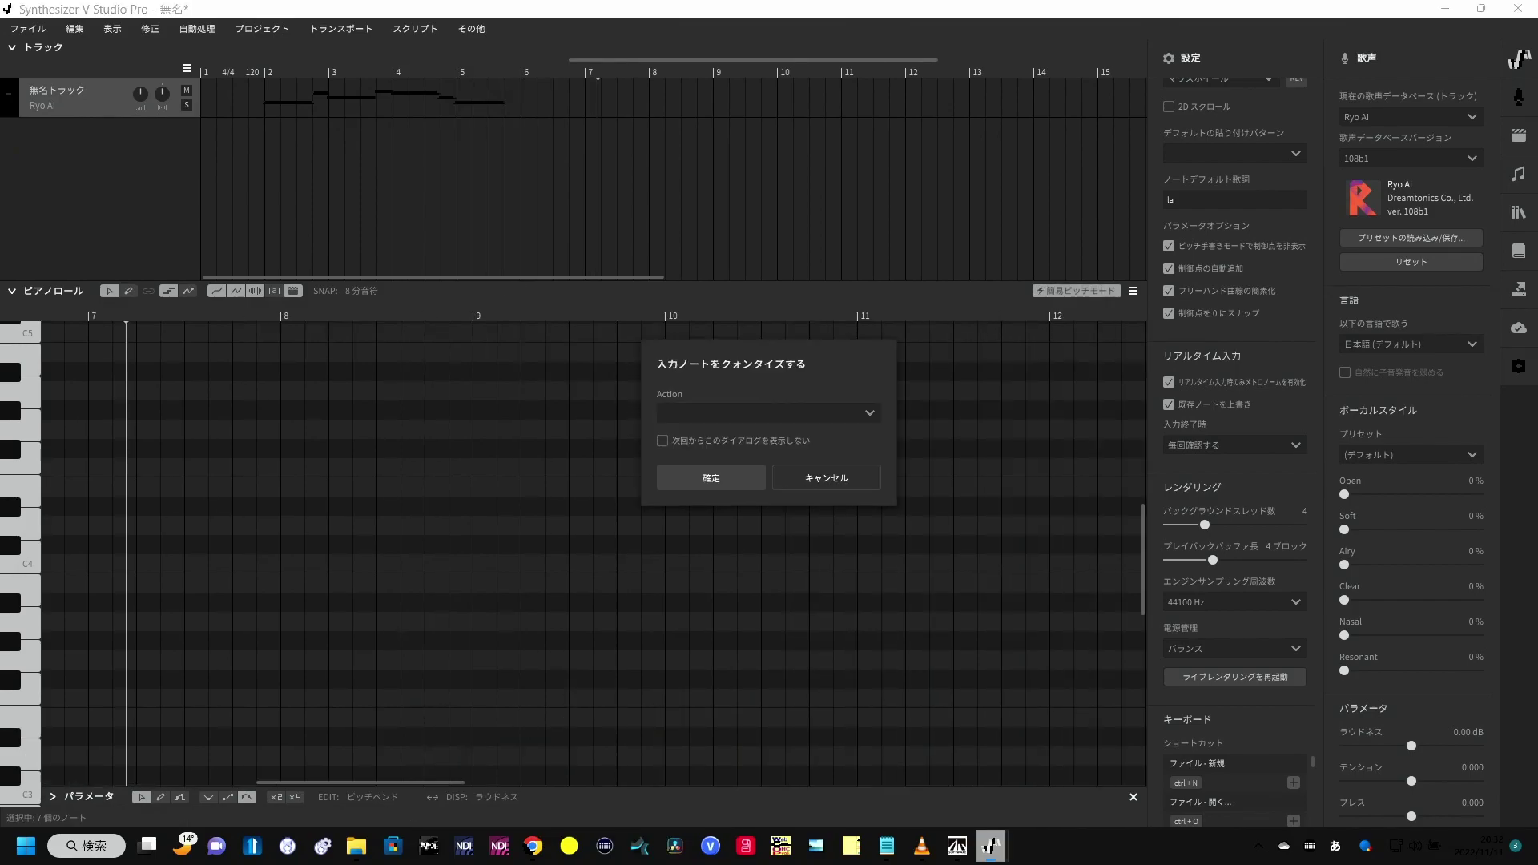
left_click(861, 413)
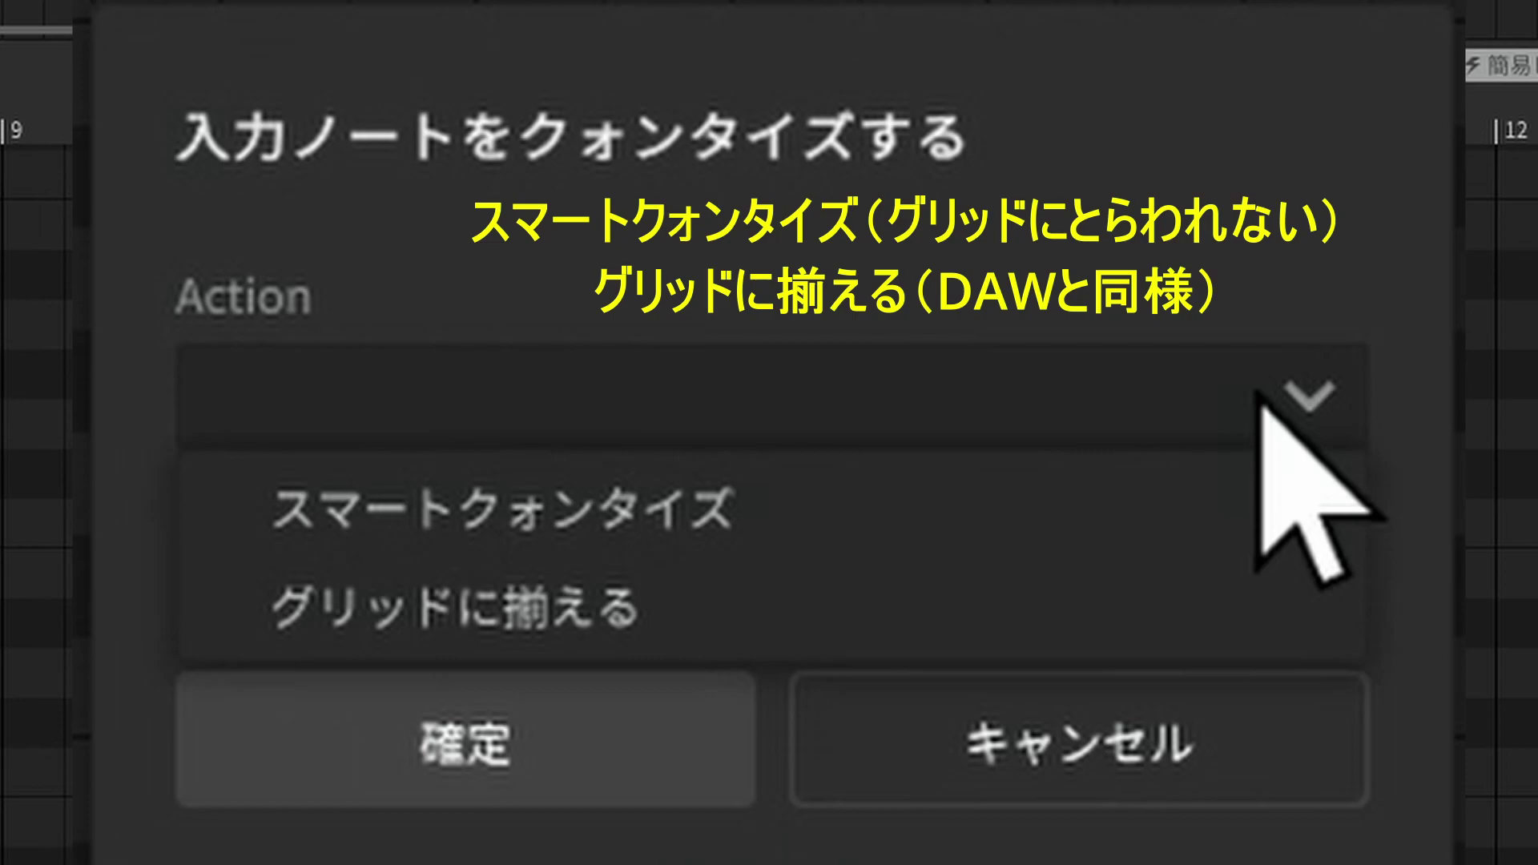
left_click(496, 608)
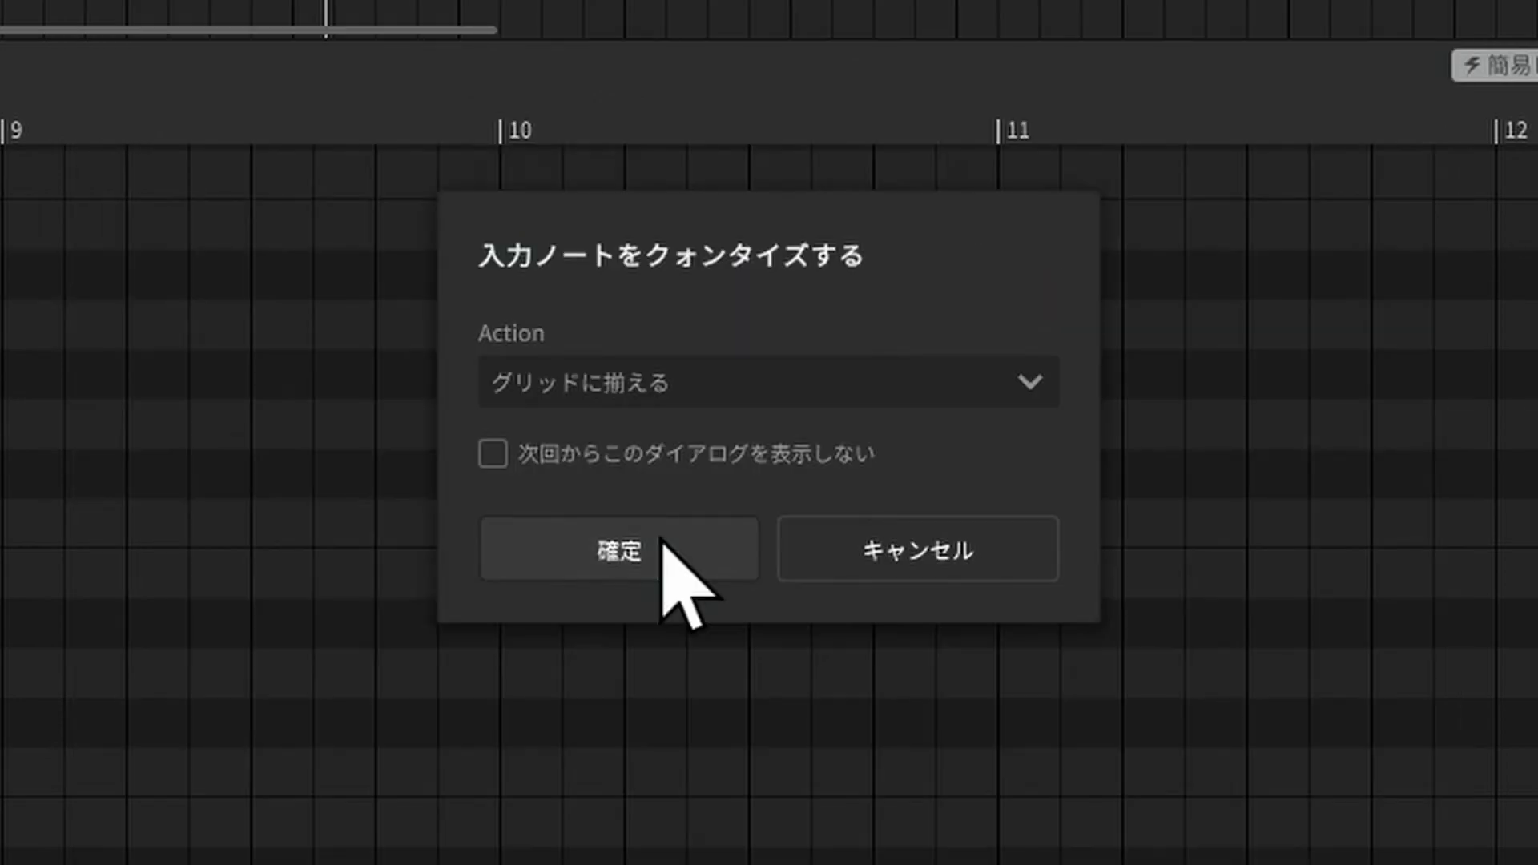
left_click(562, 744)
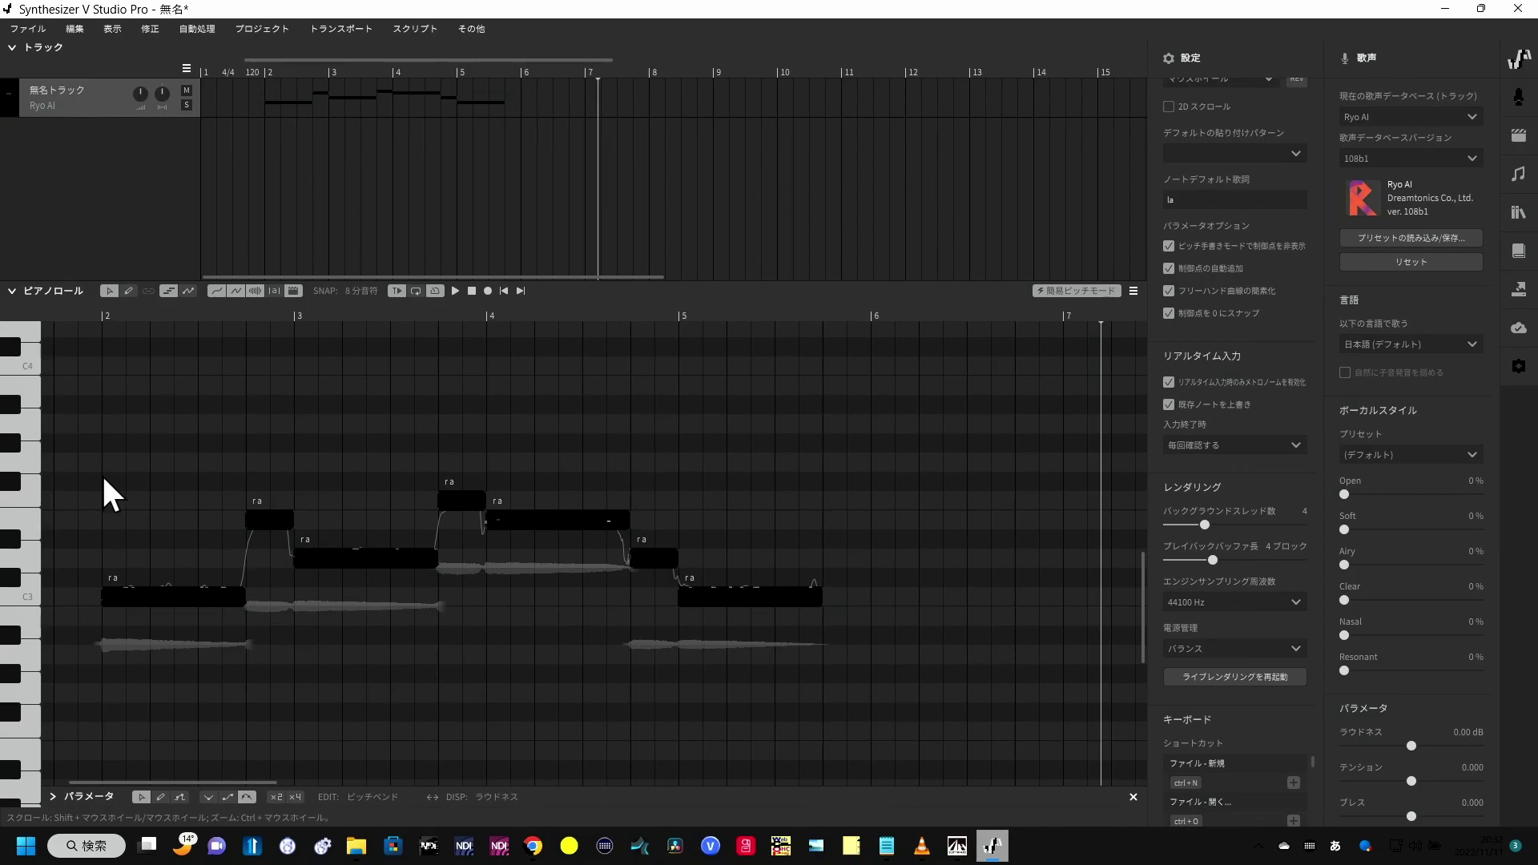
- Play back the recorded melody from the start of bar 2
left_click(103, 306)
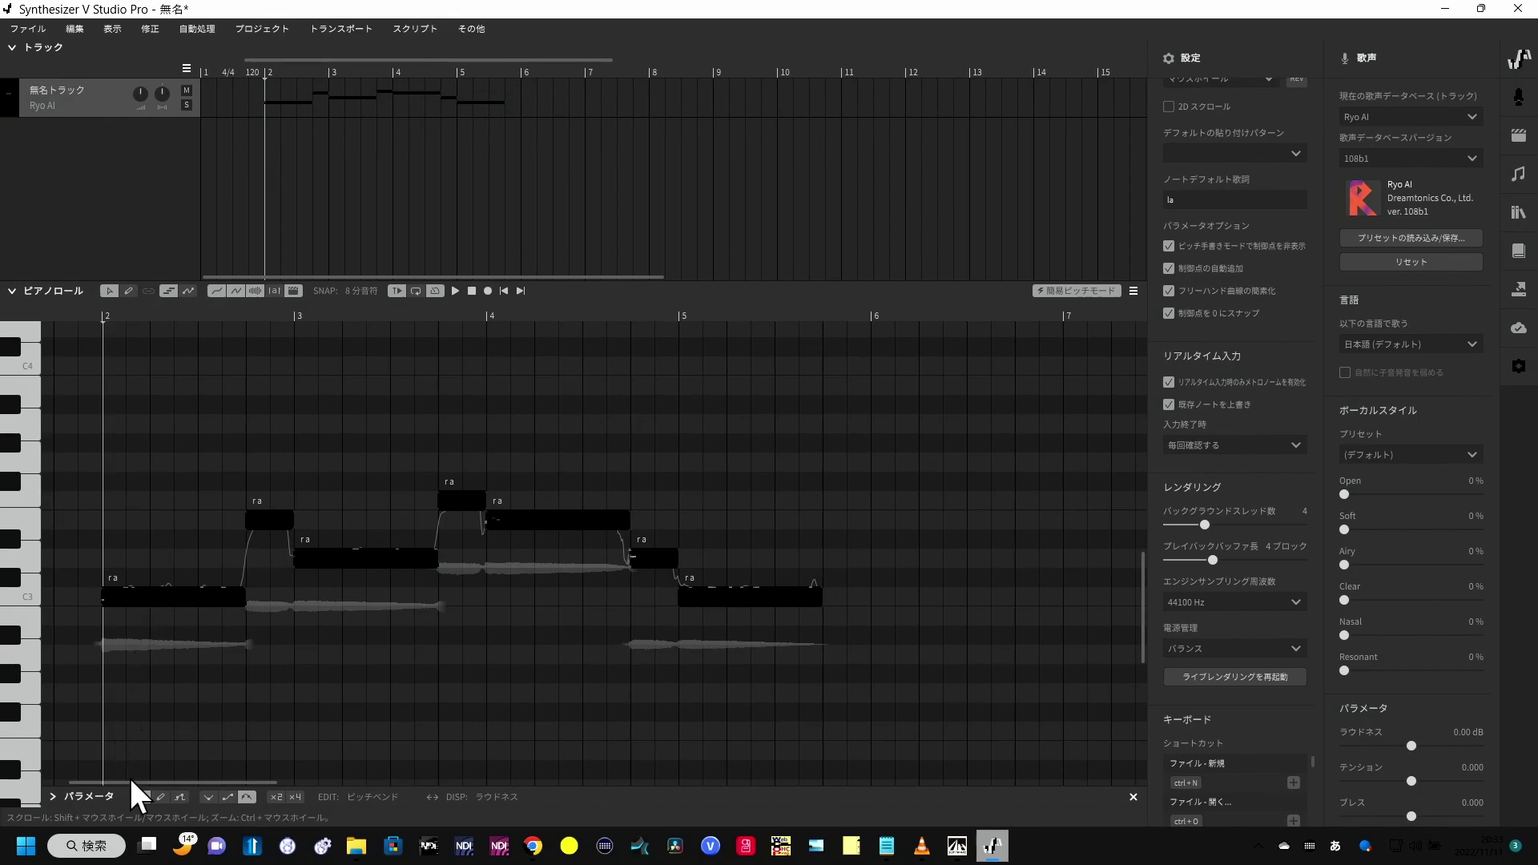
left_click_drag(132, 776, 107, 779)
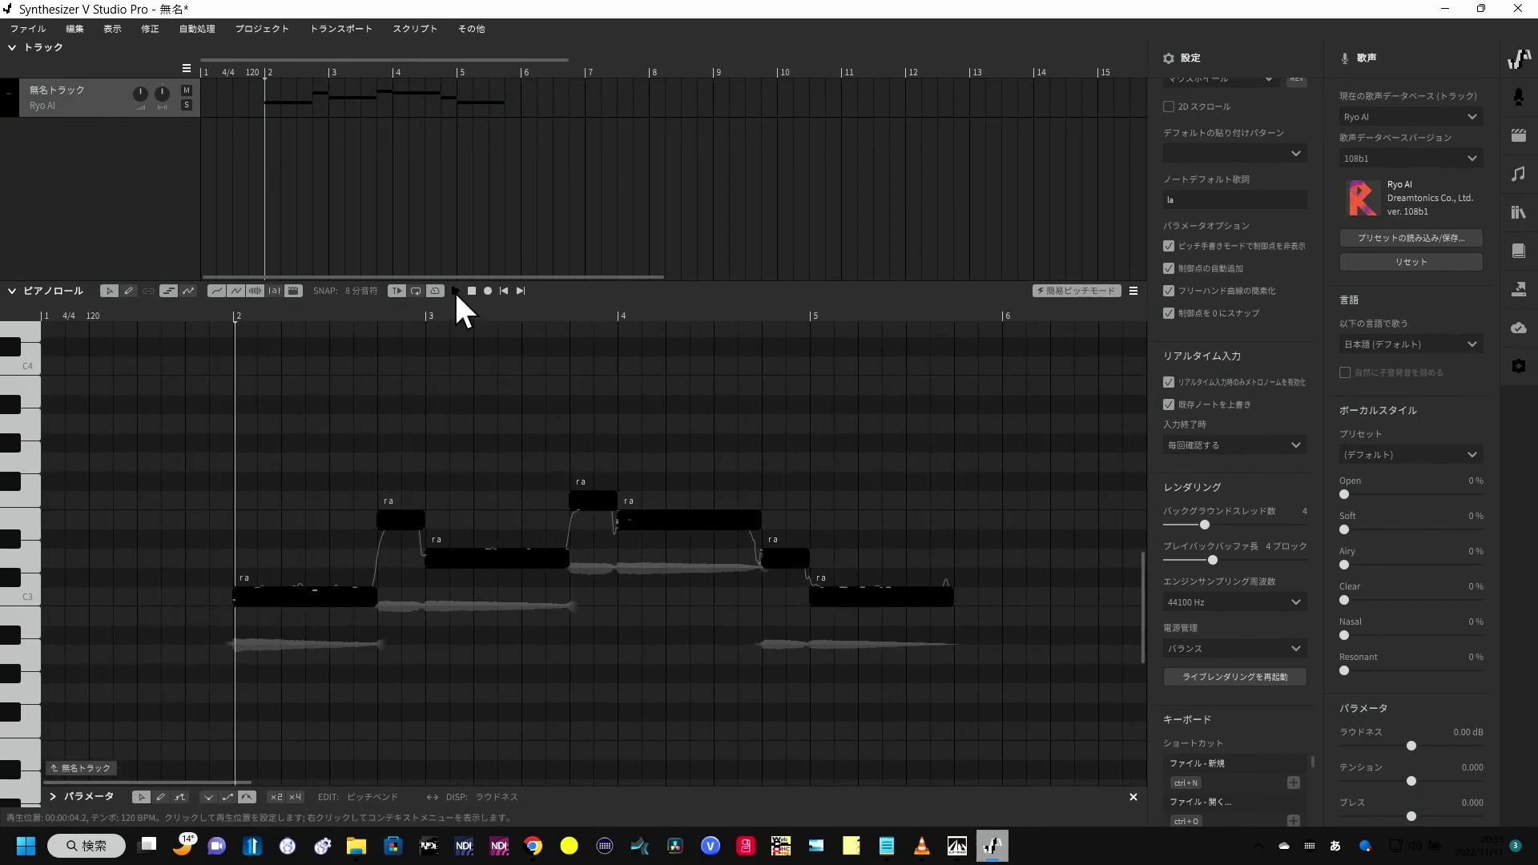
left_click(455, 290)
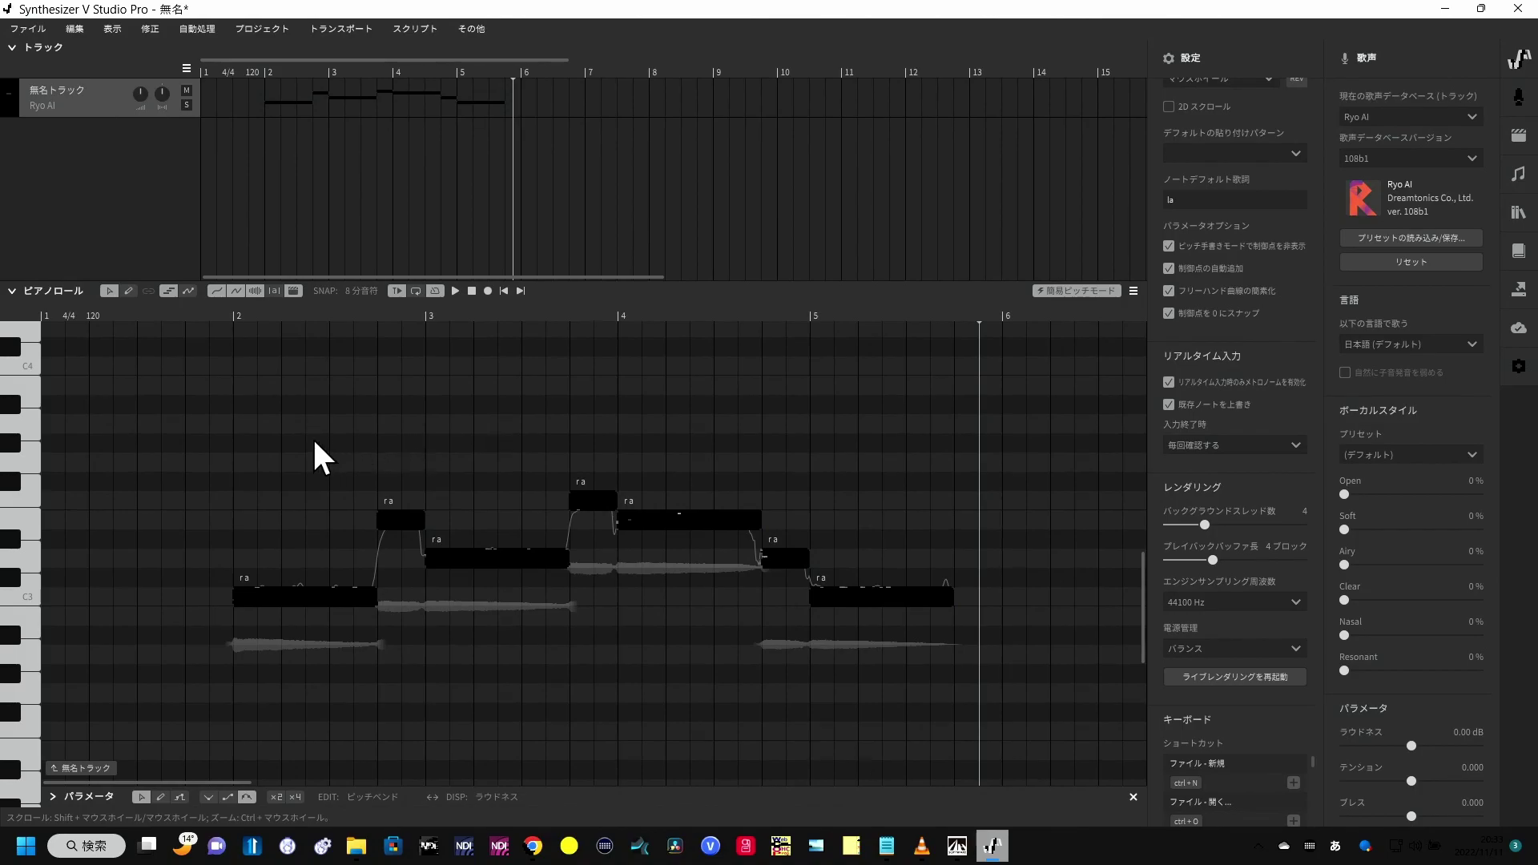
- Raise all seven recorded notes by one octave with 1オクターブ上げる
left_click(192, 416)
left_click_drag(192, 415, 968, 719)
left_click(151, 29)
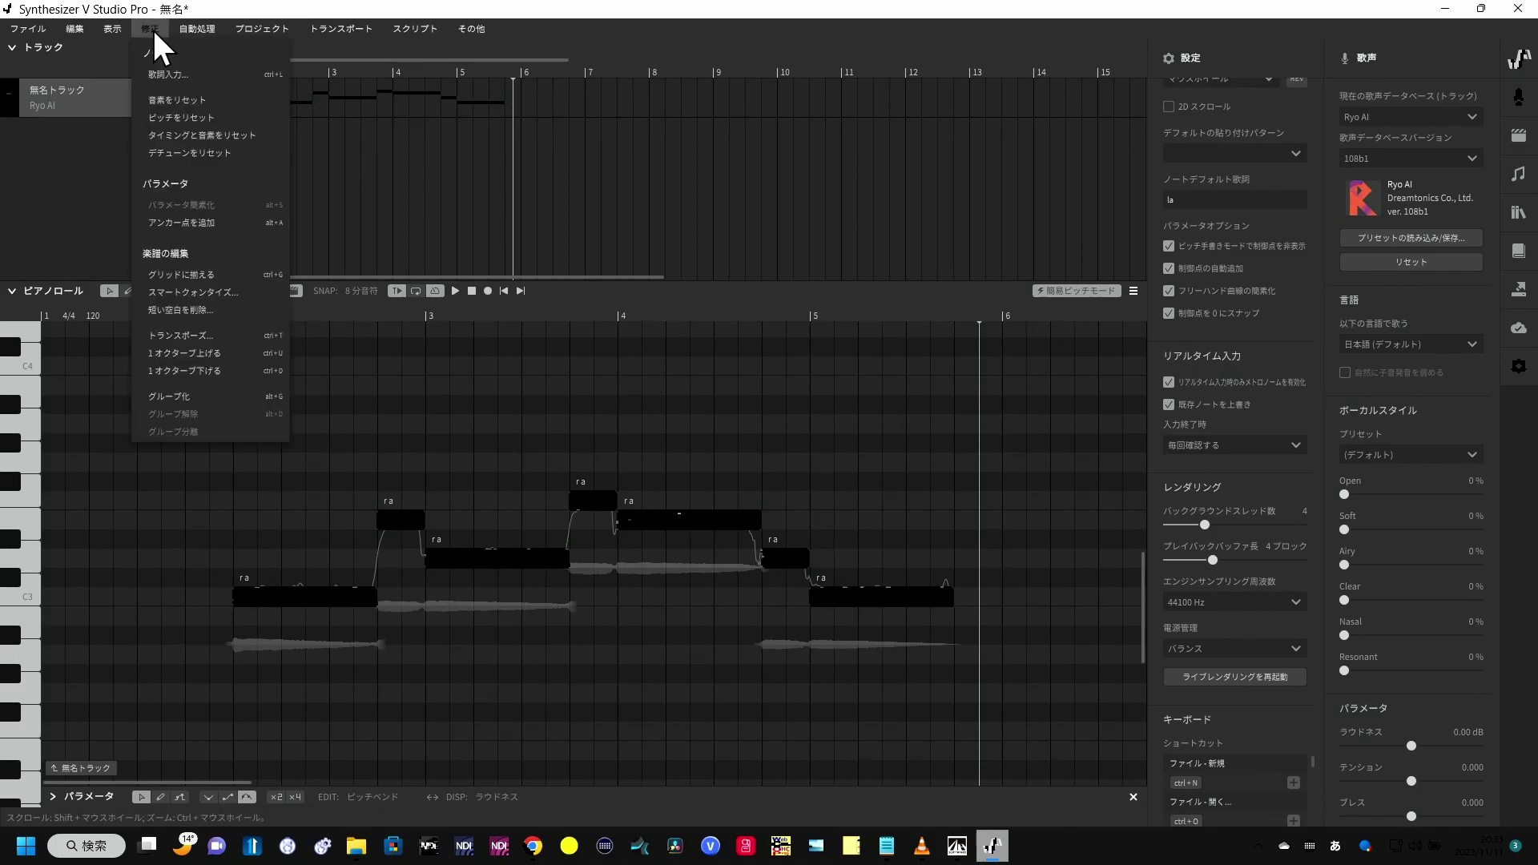
left_click(176, 353)
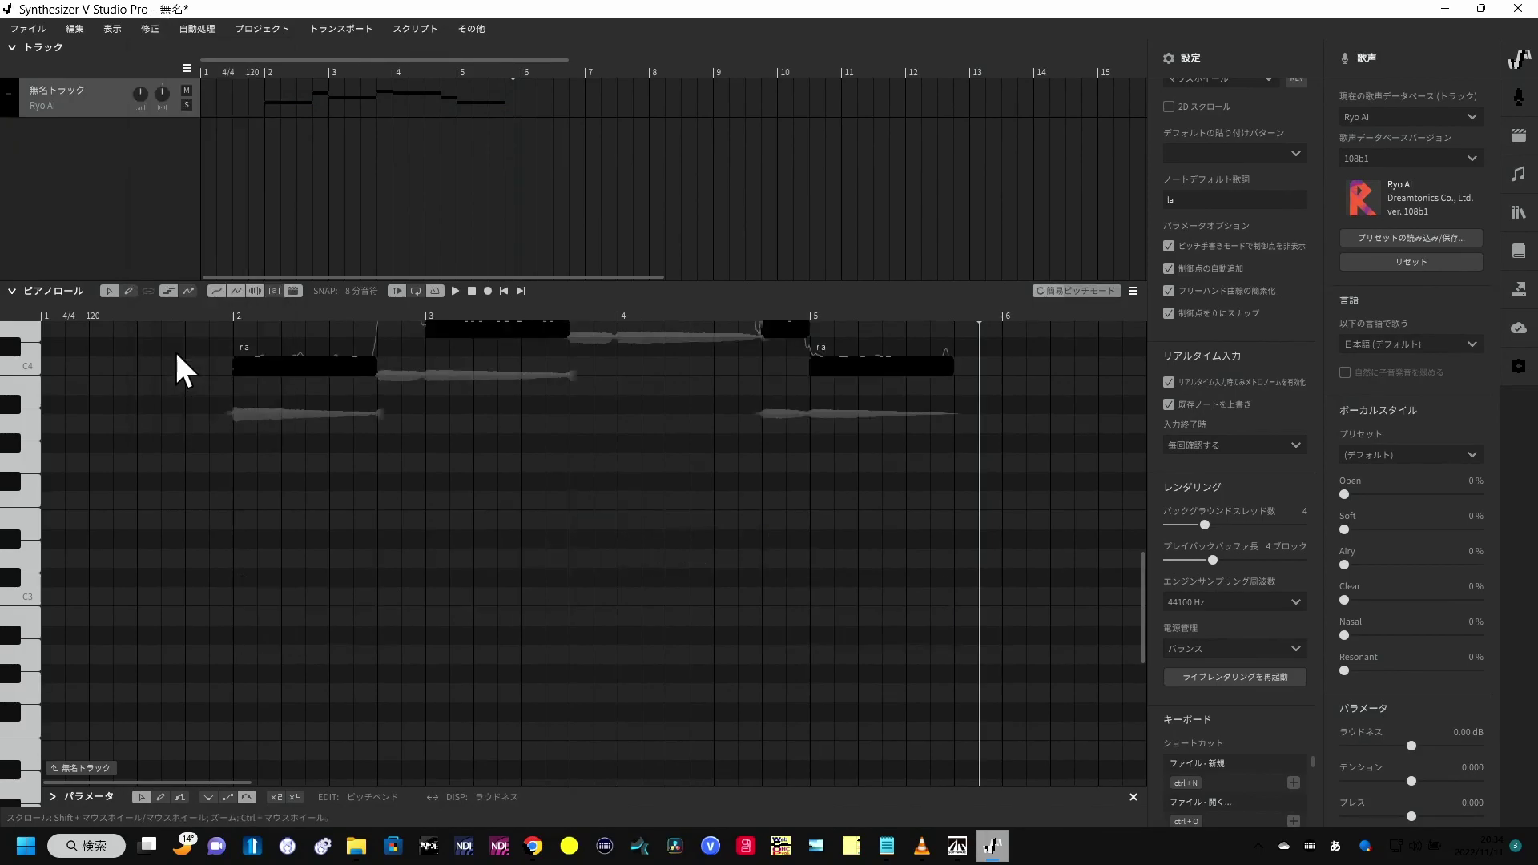
scroll(204, 464, "up", 3)
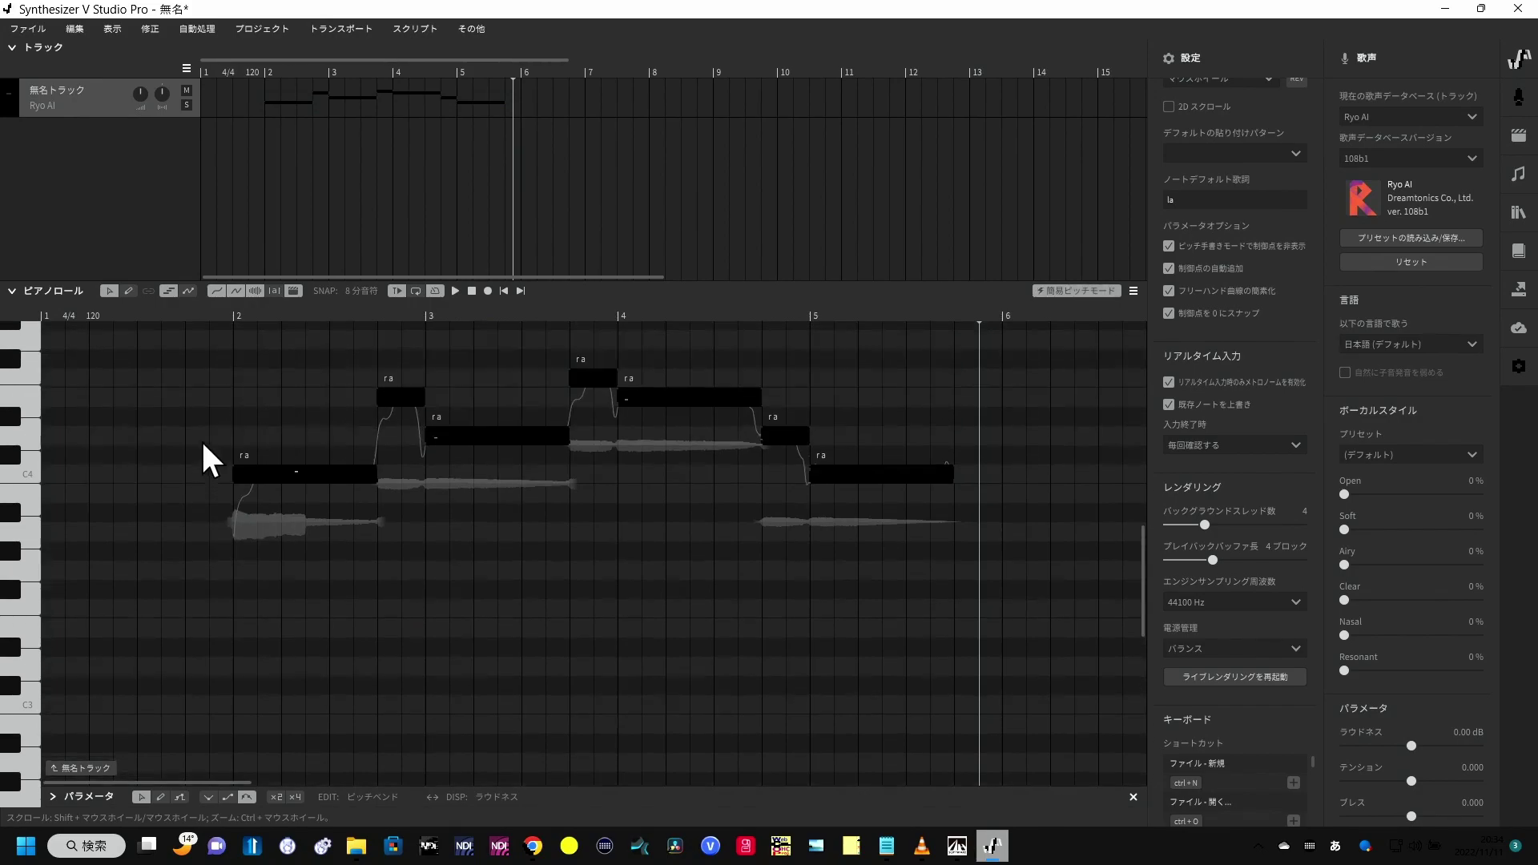
scroll(200, 436, "up", 2)
- Play back the melody from just before bar 2 and stop playback
left_click(186, 315)
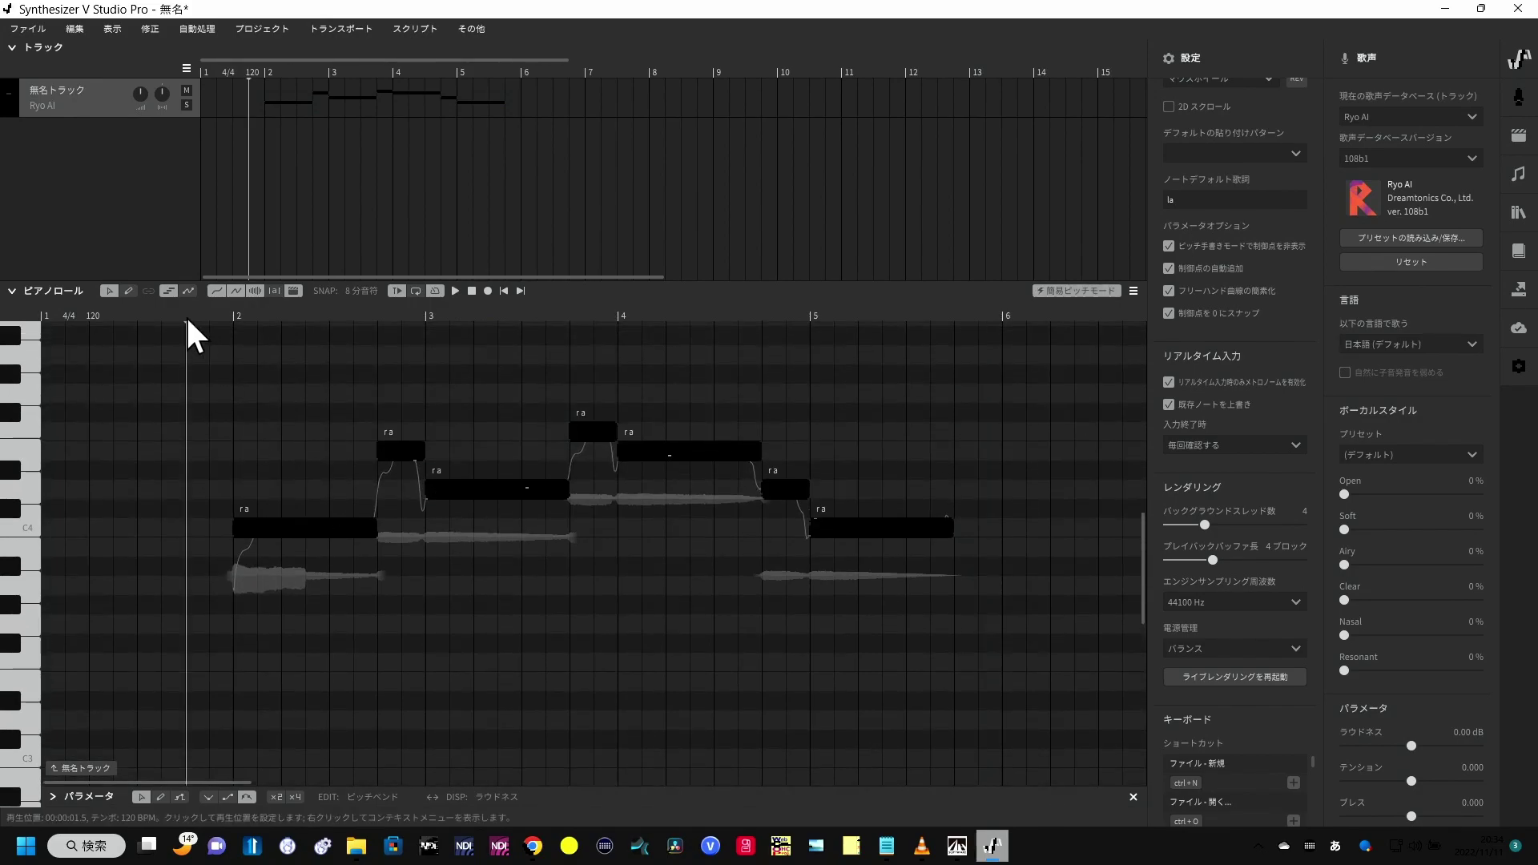
left_click(455, 290)
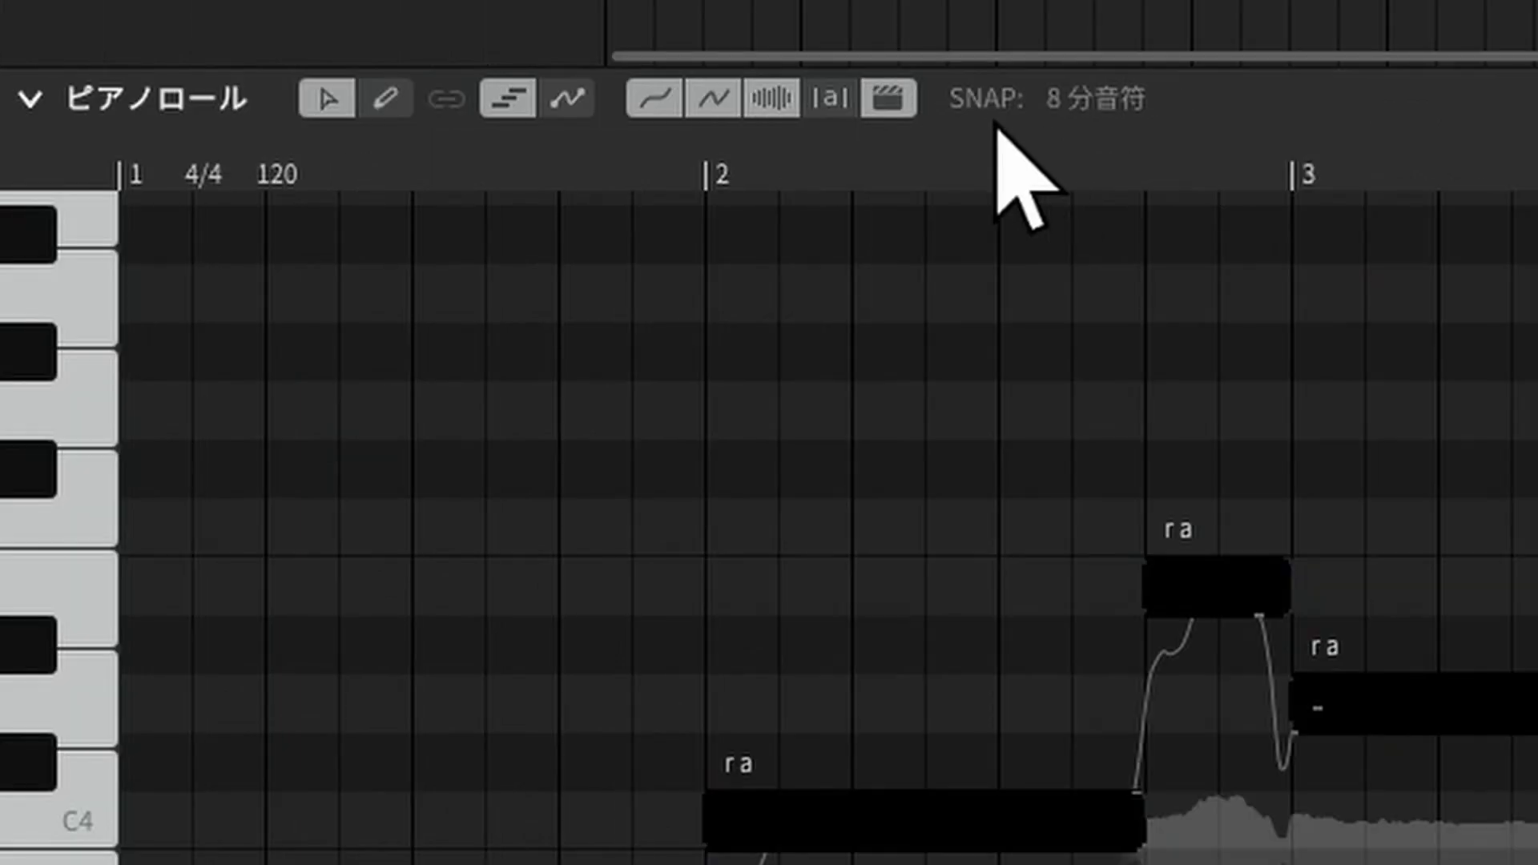
left_click(663, 156)
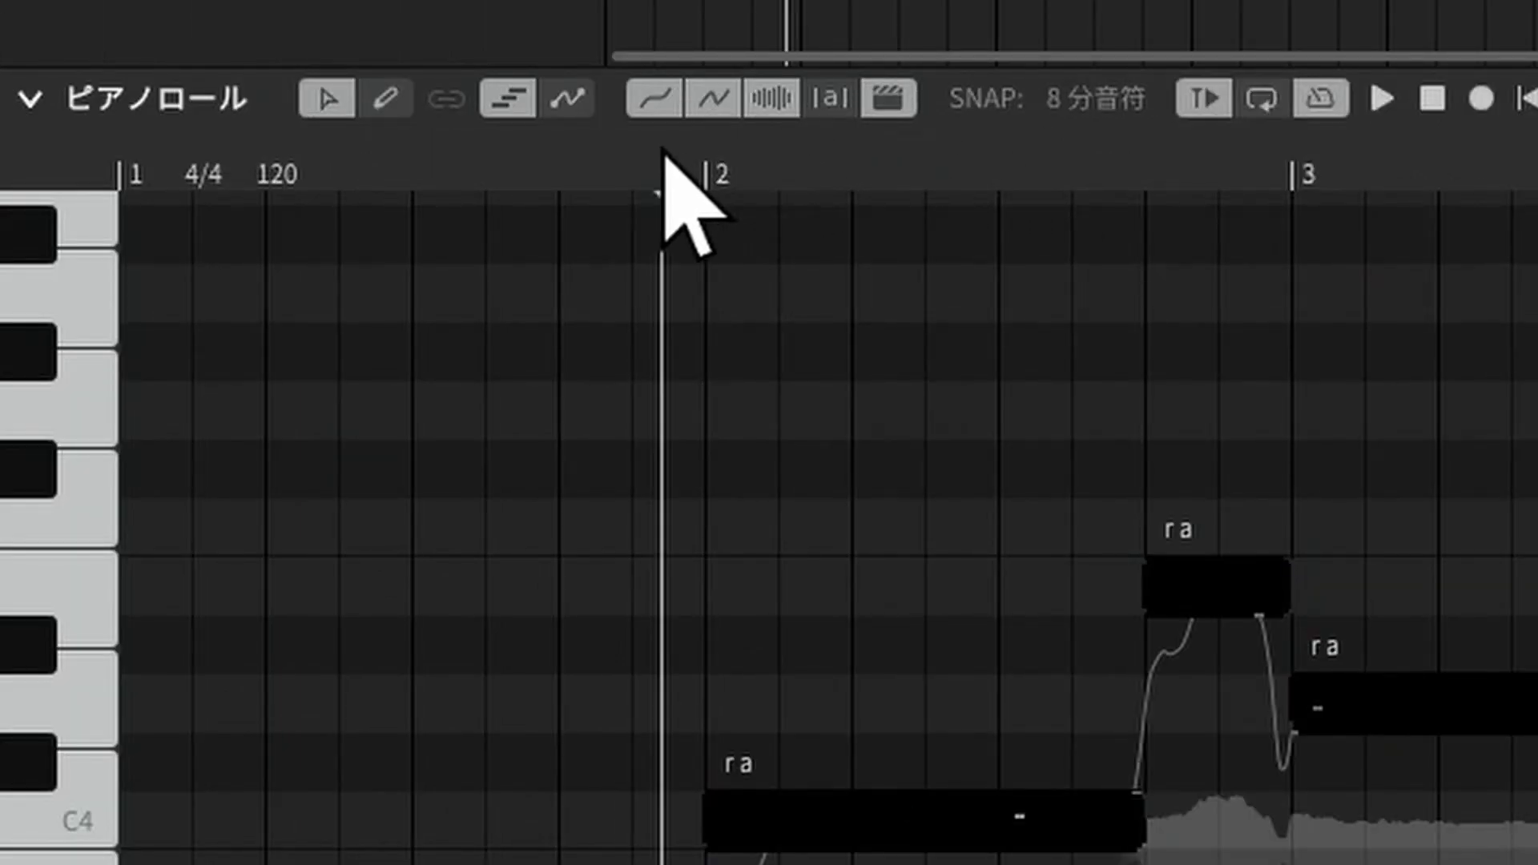
left_click(1377, 100)
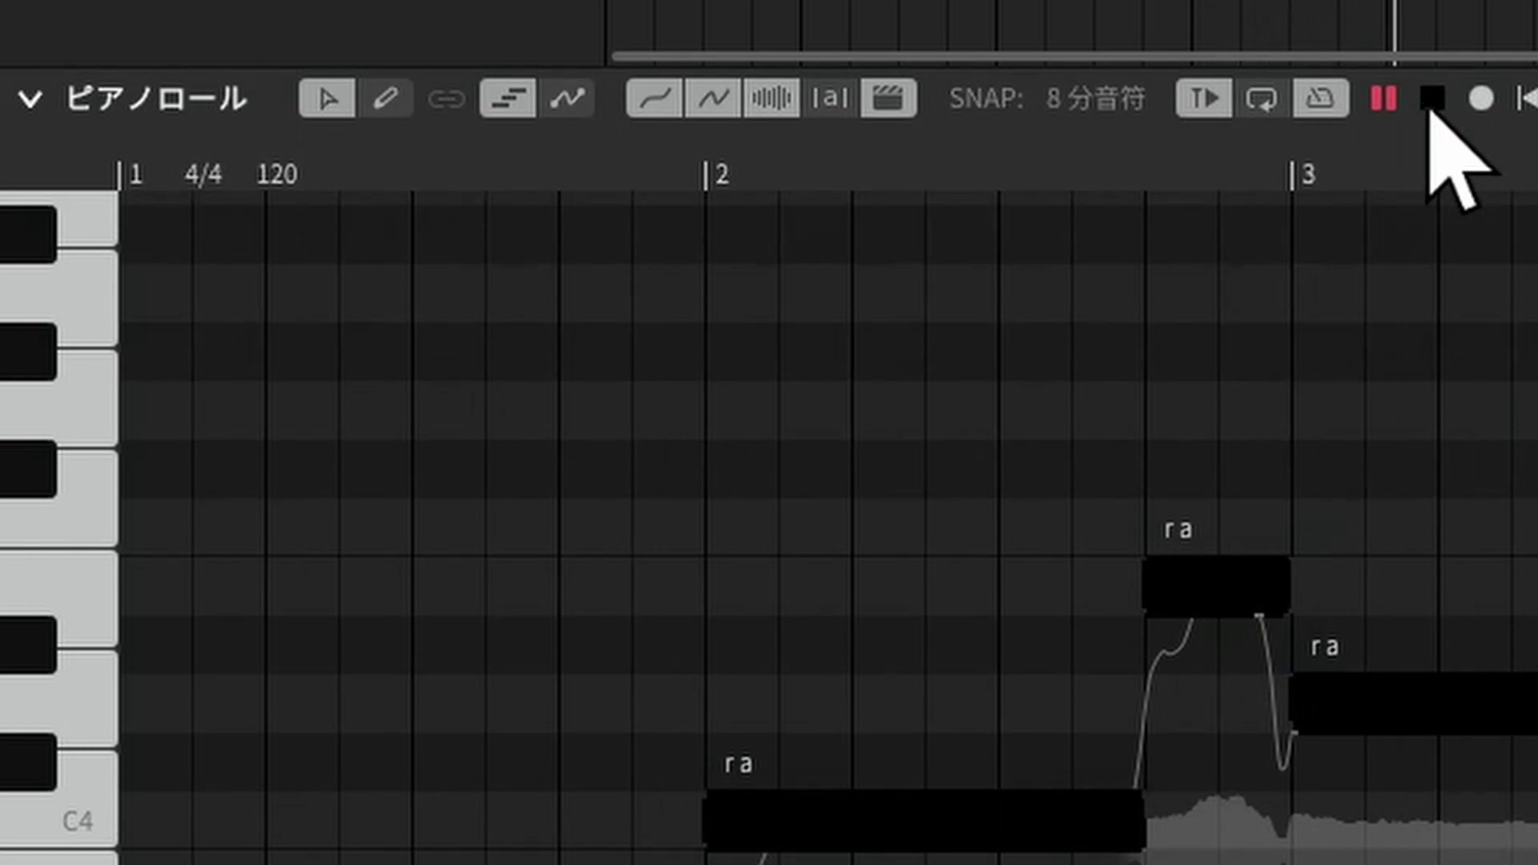
left_click(1432, 99)
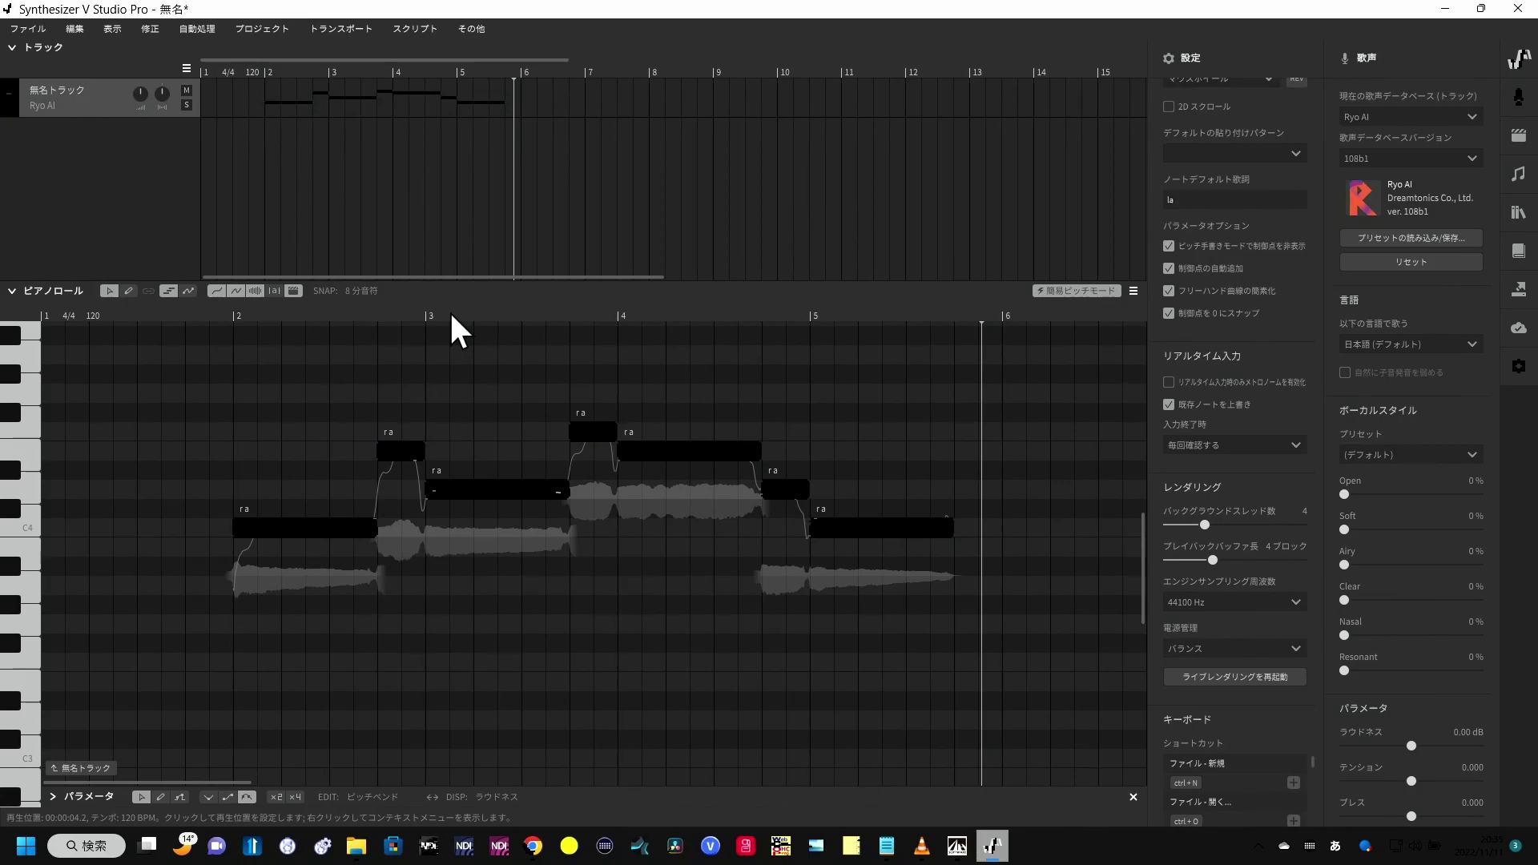
- Switch to Chrome and open the list of available updates for Synthesizer V Studio Pro on the AHS My Page
key("alt+Tab")
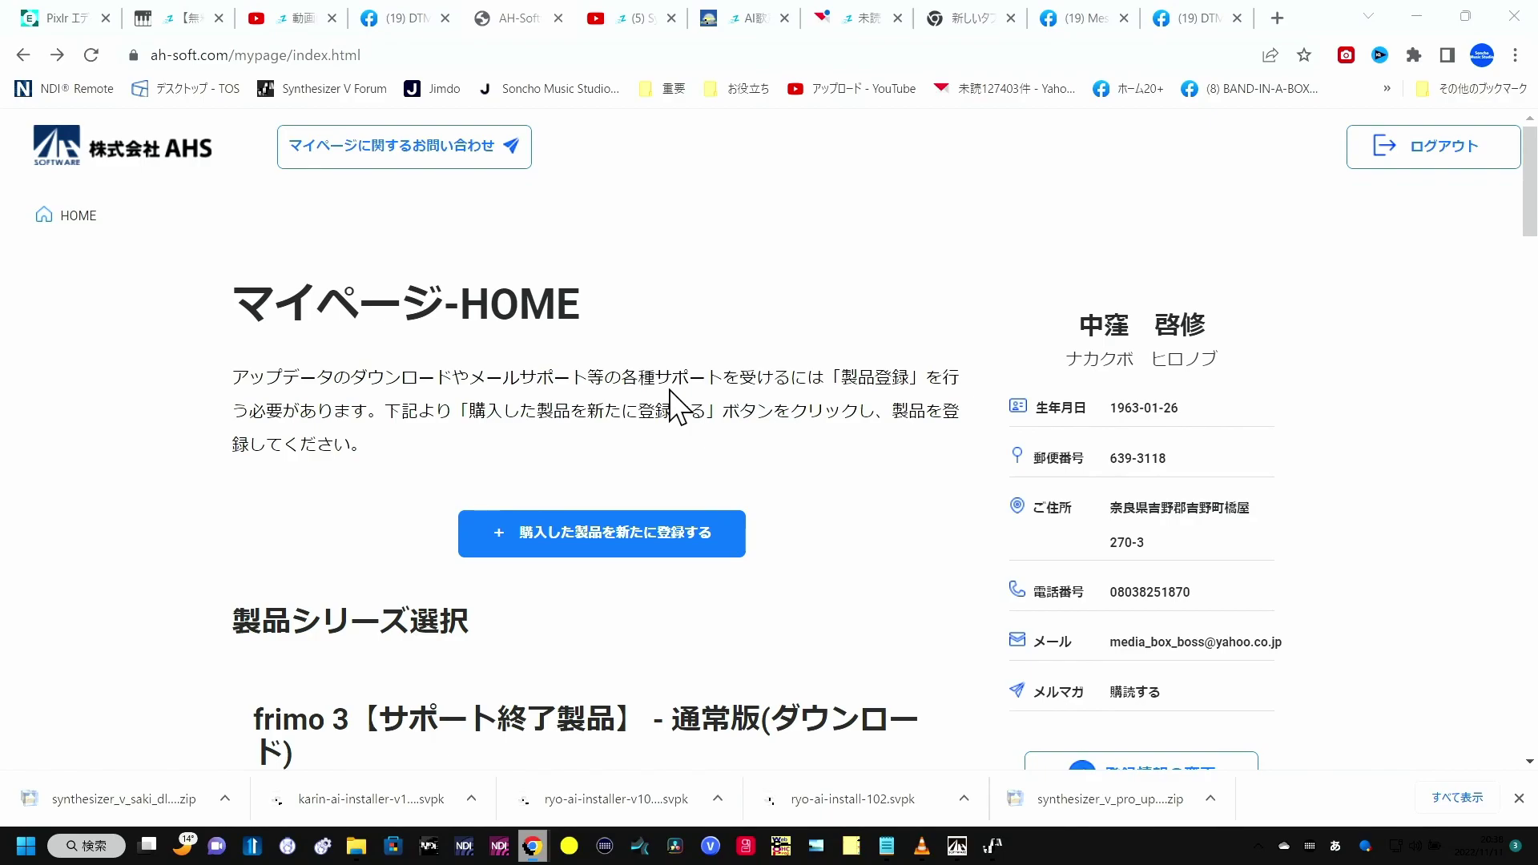
scroll(677, 404, "down", 8)
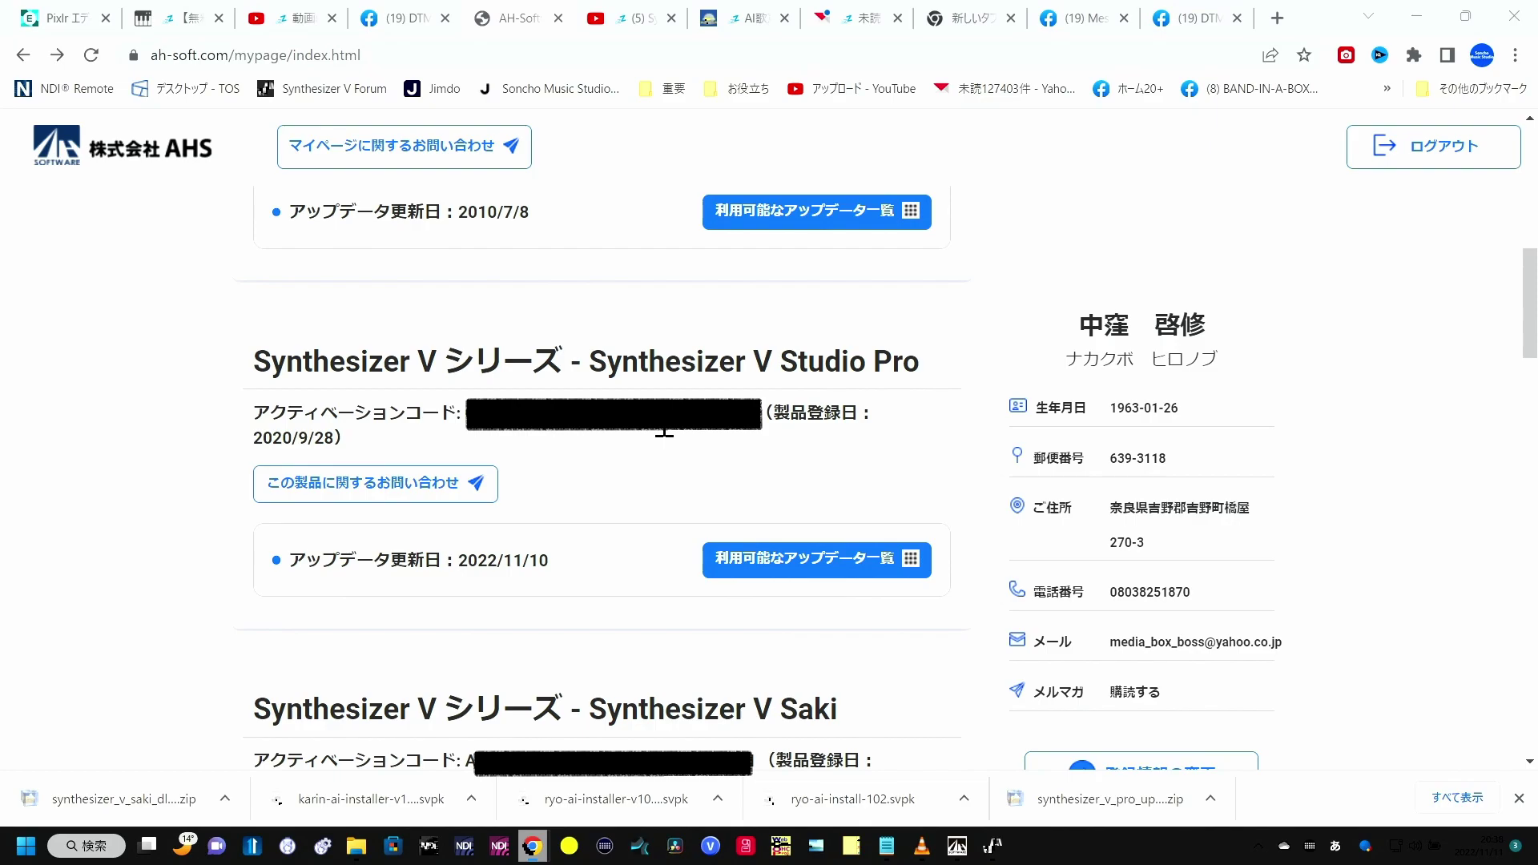
left_click(809, 561)
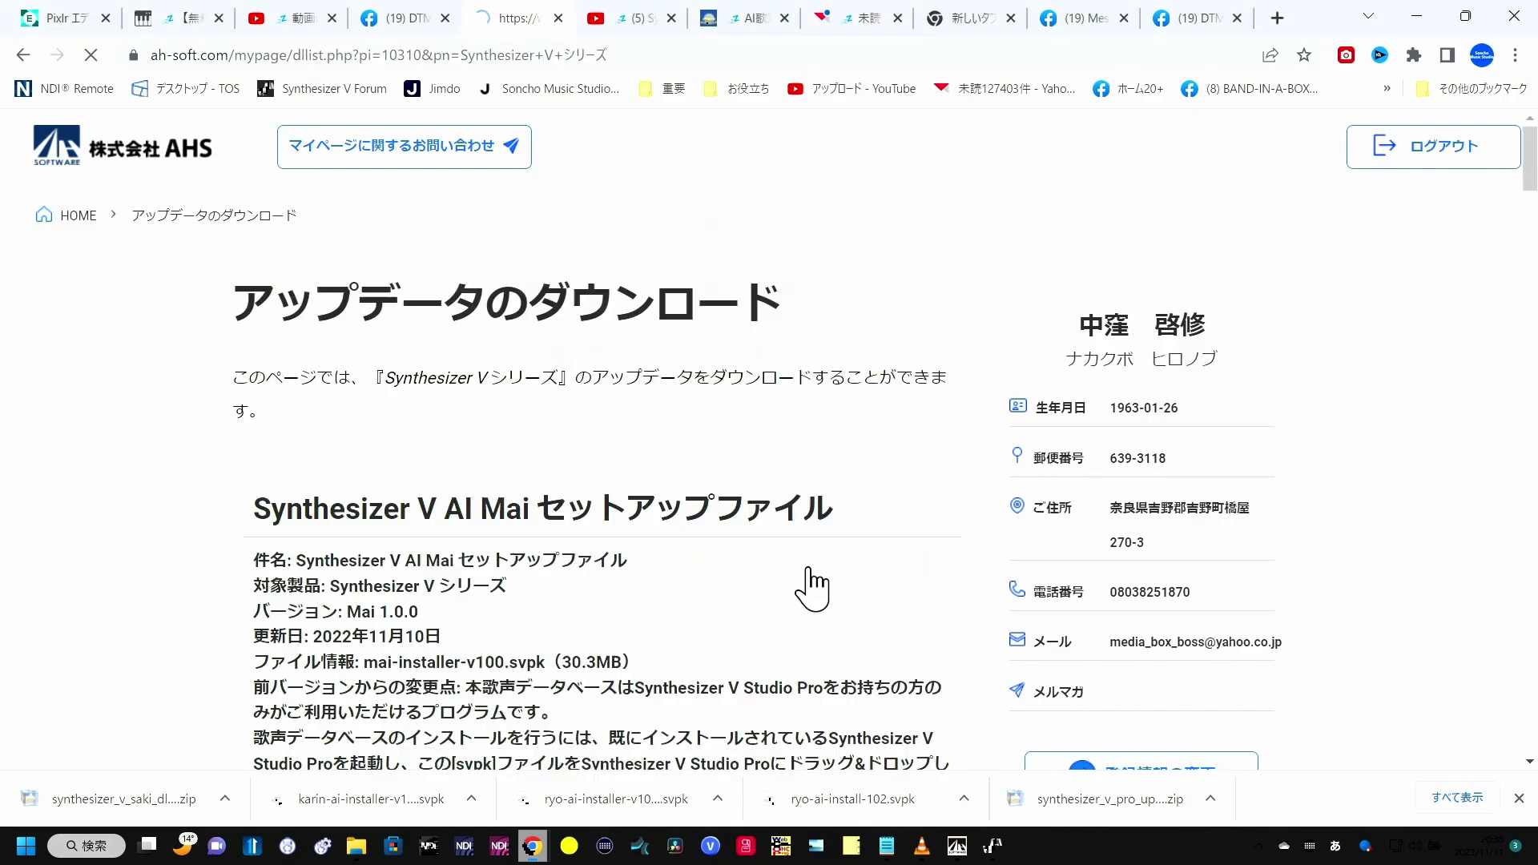
- Download the Synthesizer V AI Mai setup file as mai-installer-v100.svpk into the Downloads folder
scroll(457, 580, "down", 1)
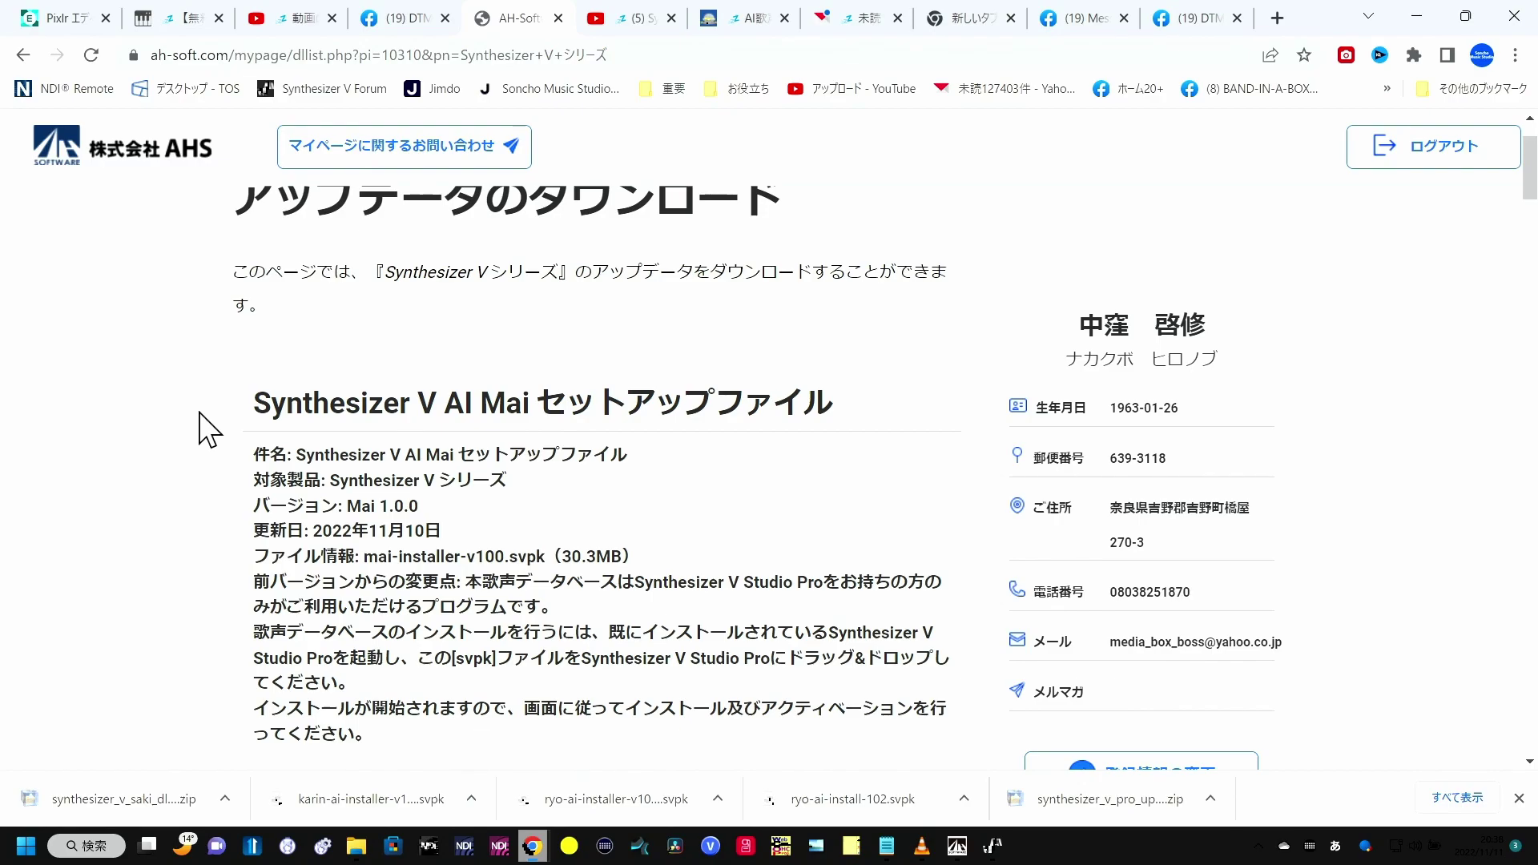
scroll(200, 426, "down", 3)
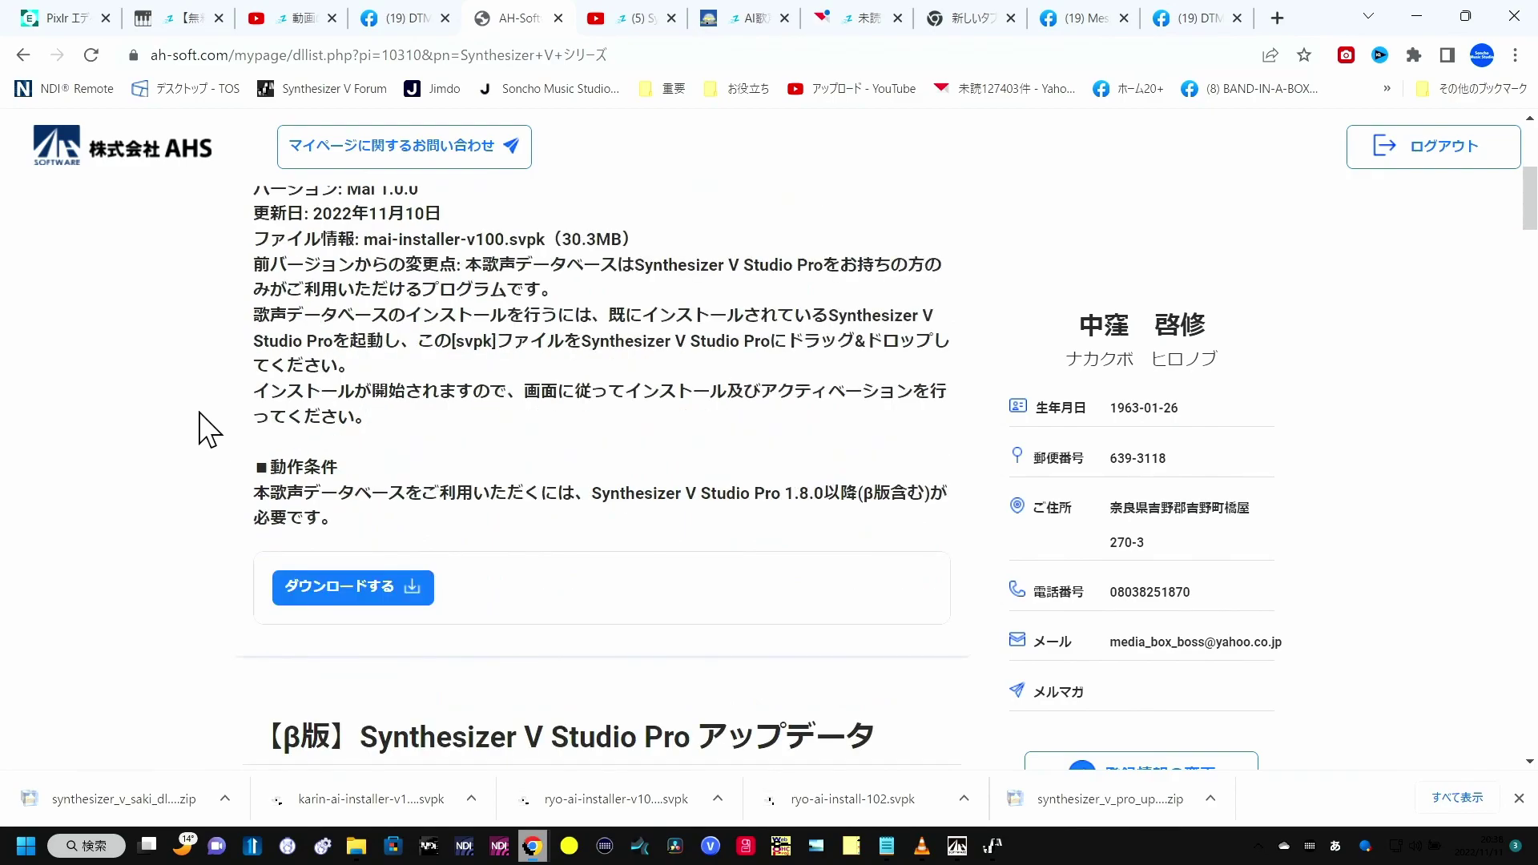
left_click(361, 586)
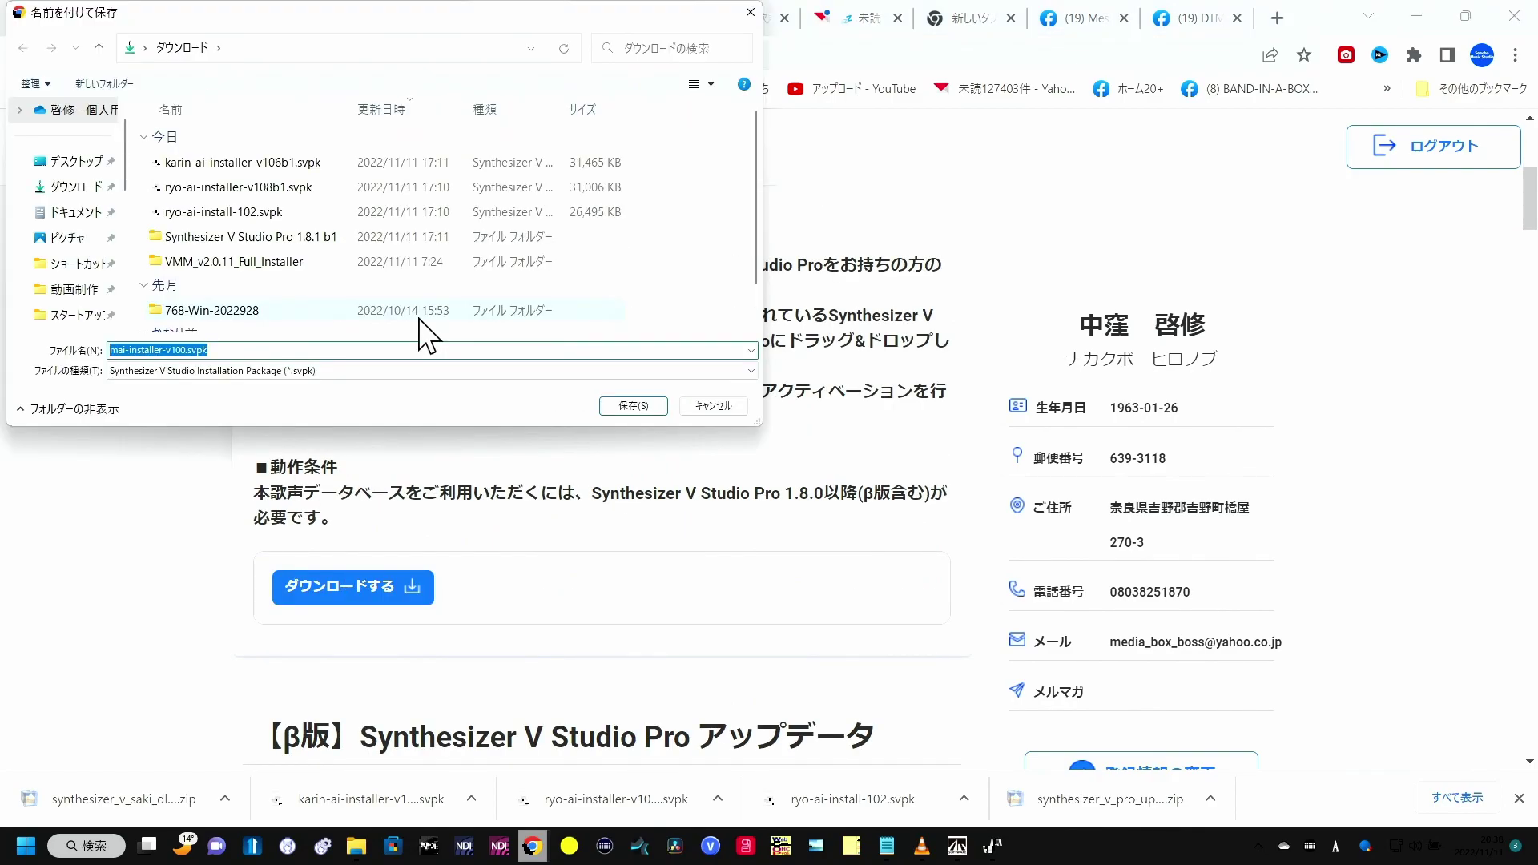
left_click(618, 402)
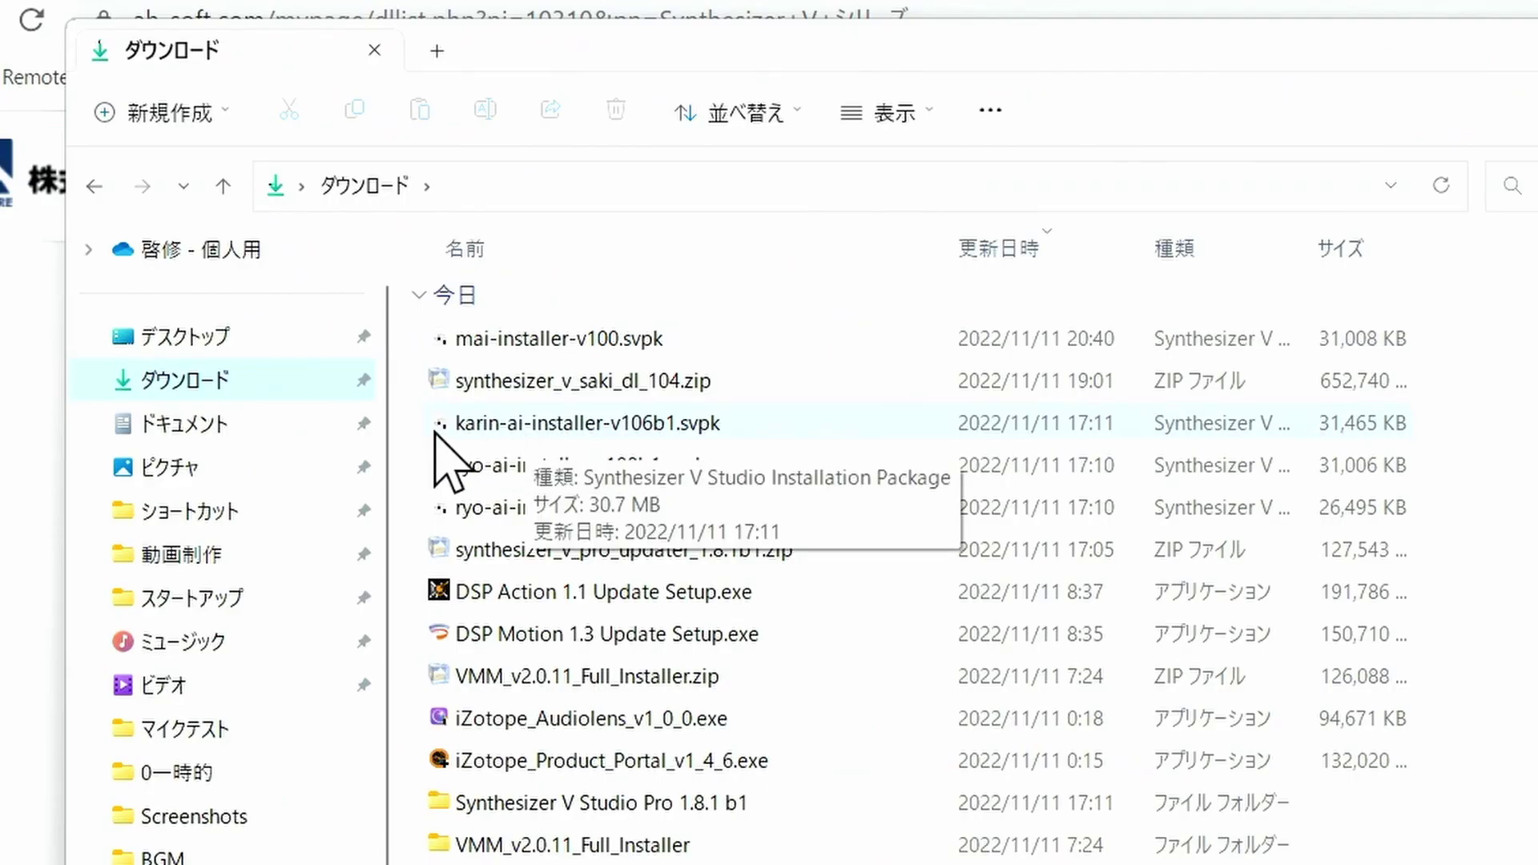
- Install the Mai voice database from mai-installer-v100.svpk into the default databases folder, and check for updates
left_click(583, 342)
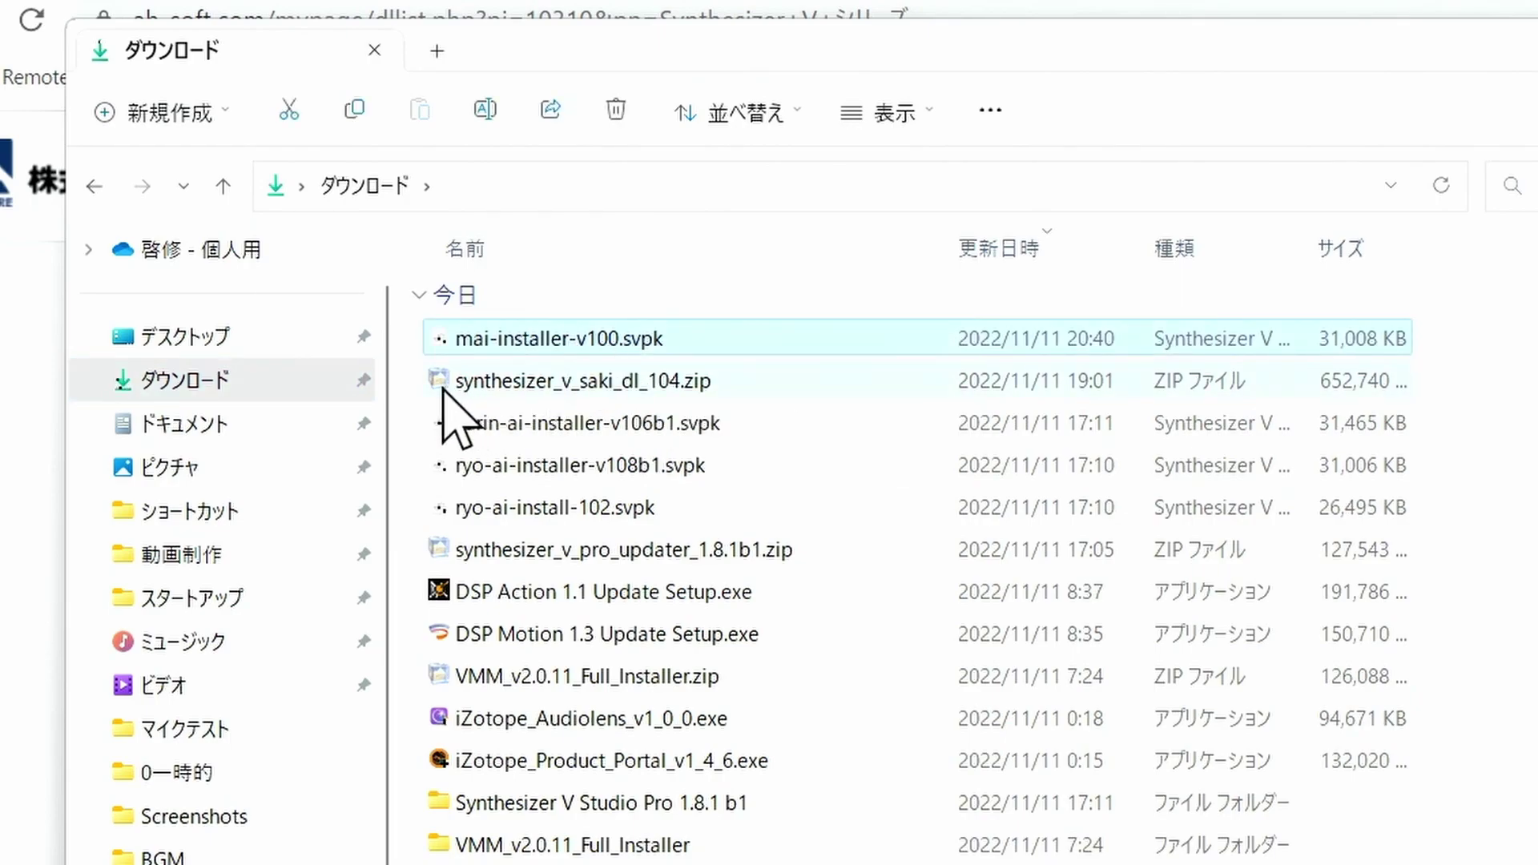
mouse_move(693, 384)
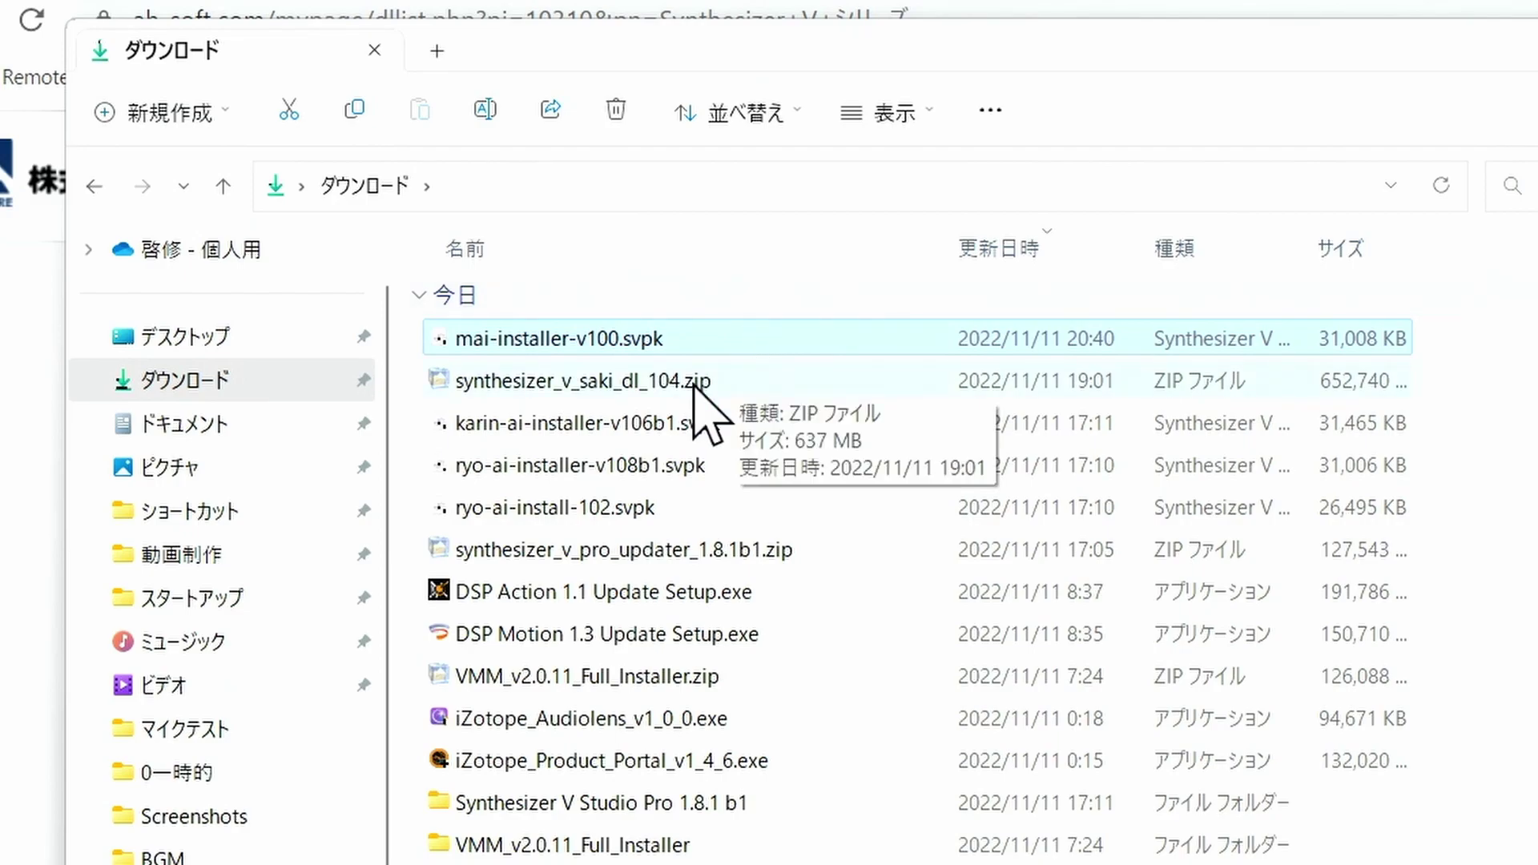
mouse_move(616, 340)
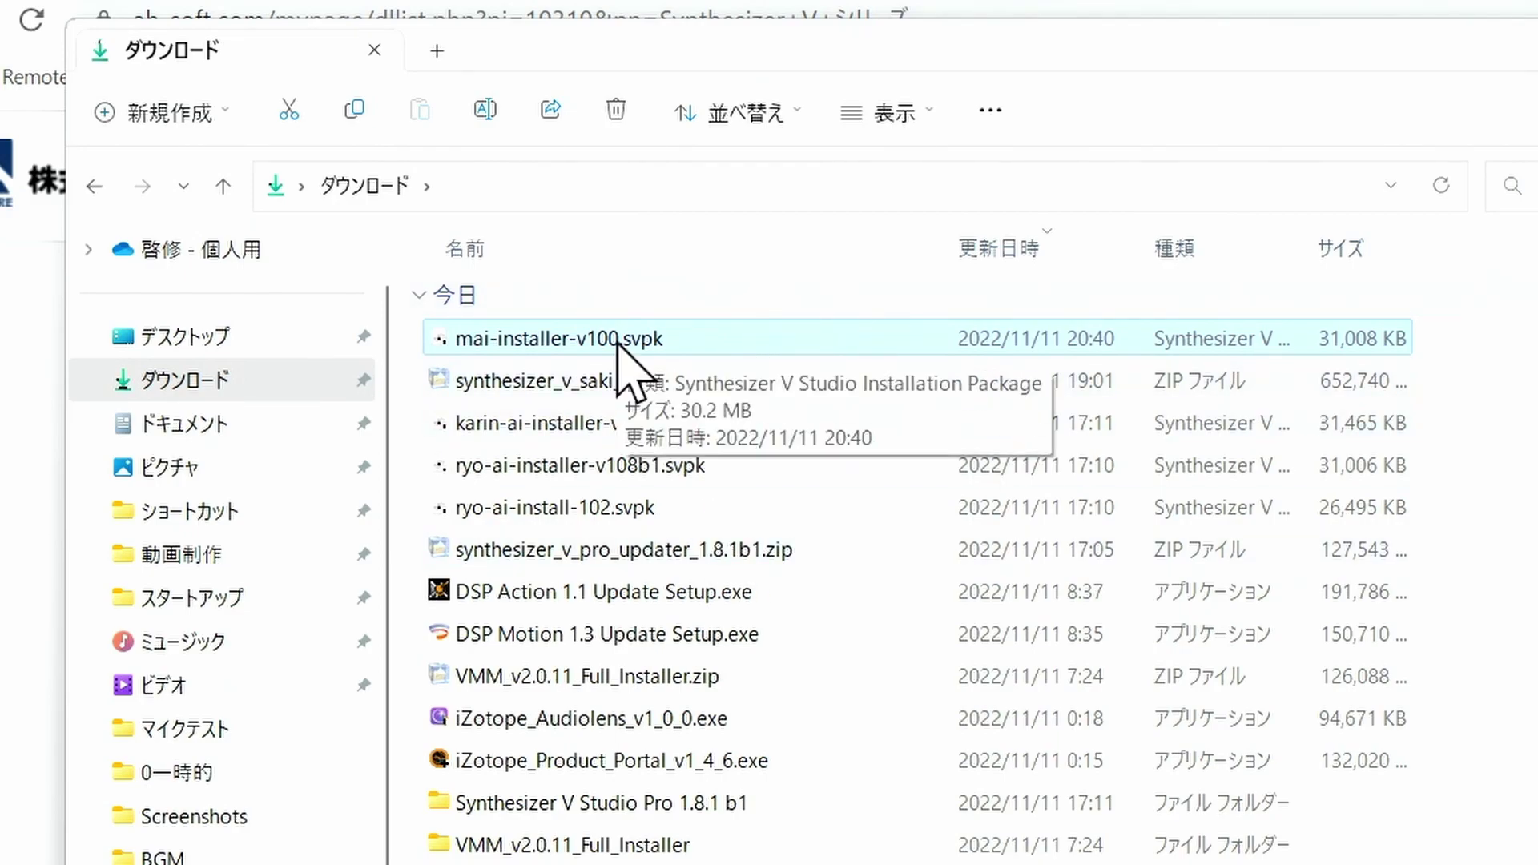
double_click(617, 341)
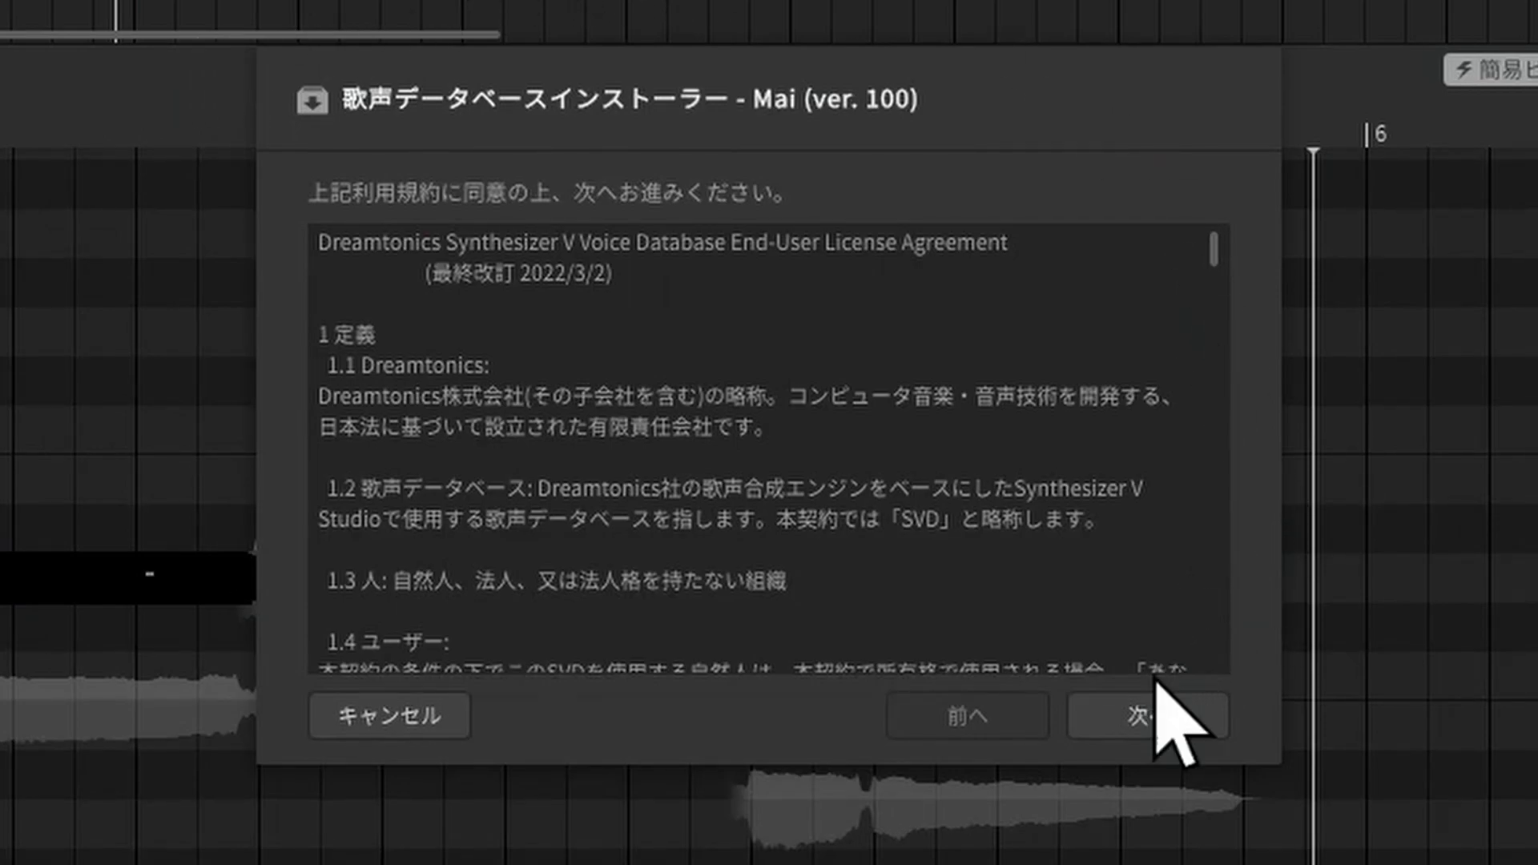
left_click(1131, 711)
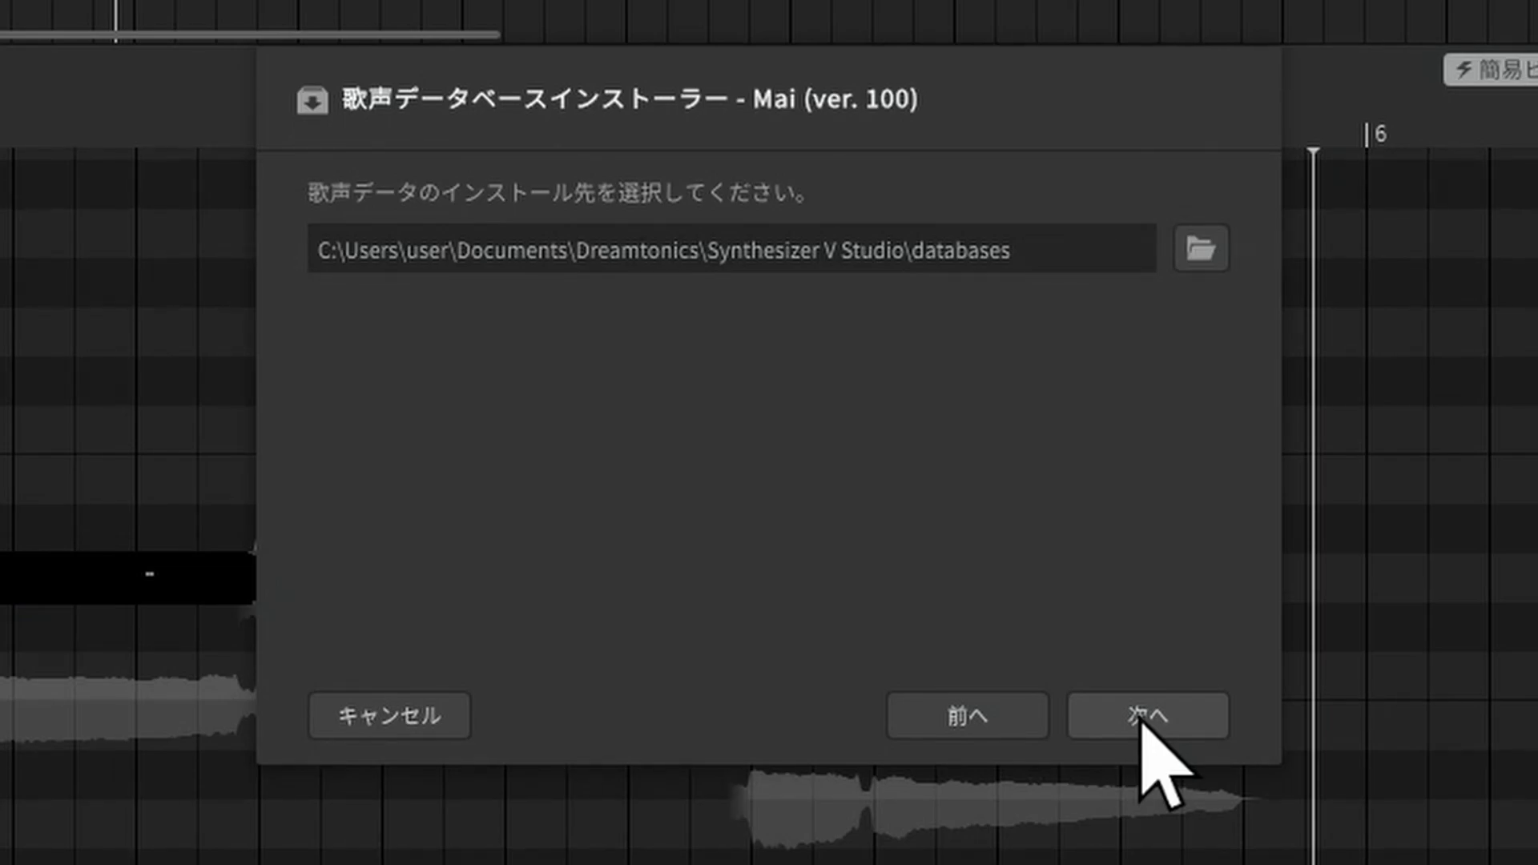
left_click(1141, 716)
left_click(1141, 715)
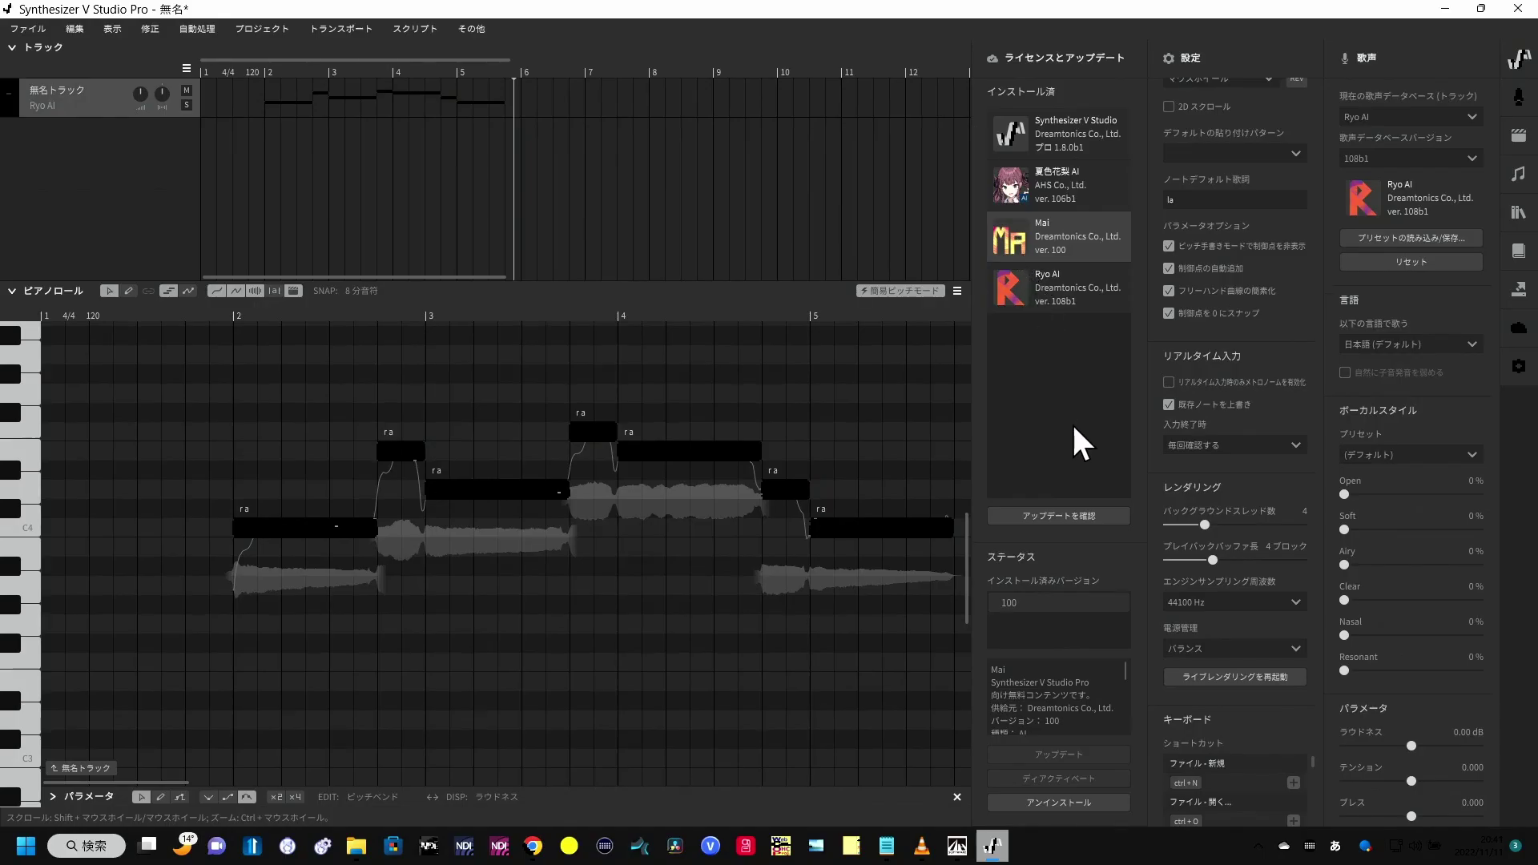
left_click(1067, 511)
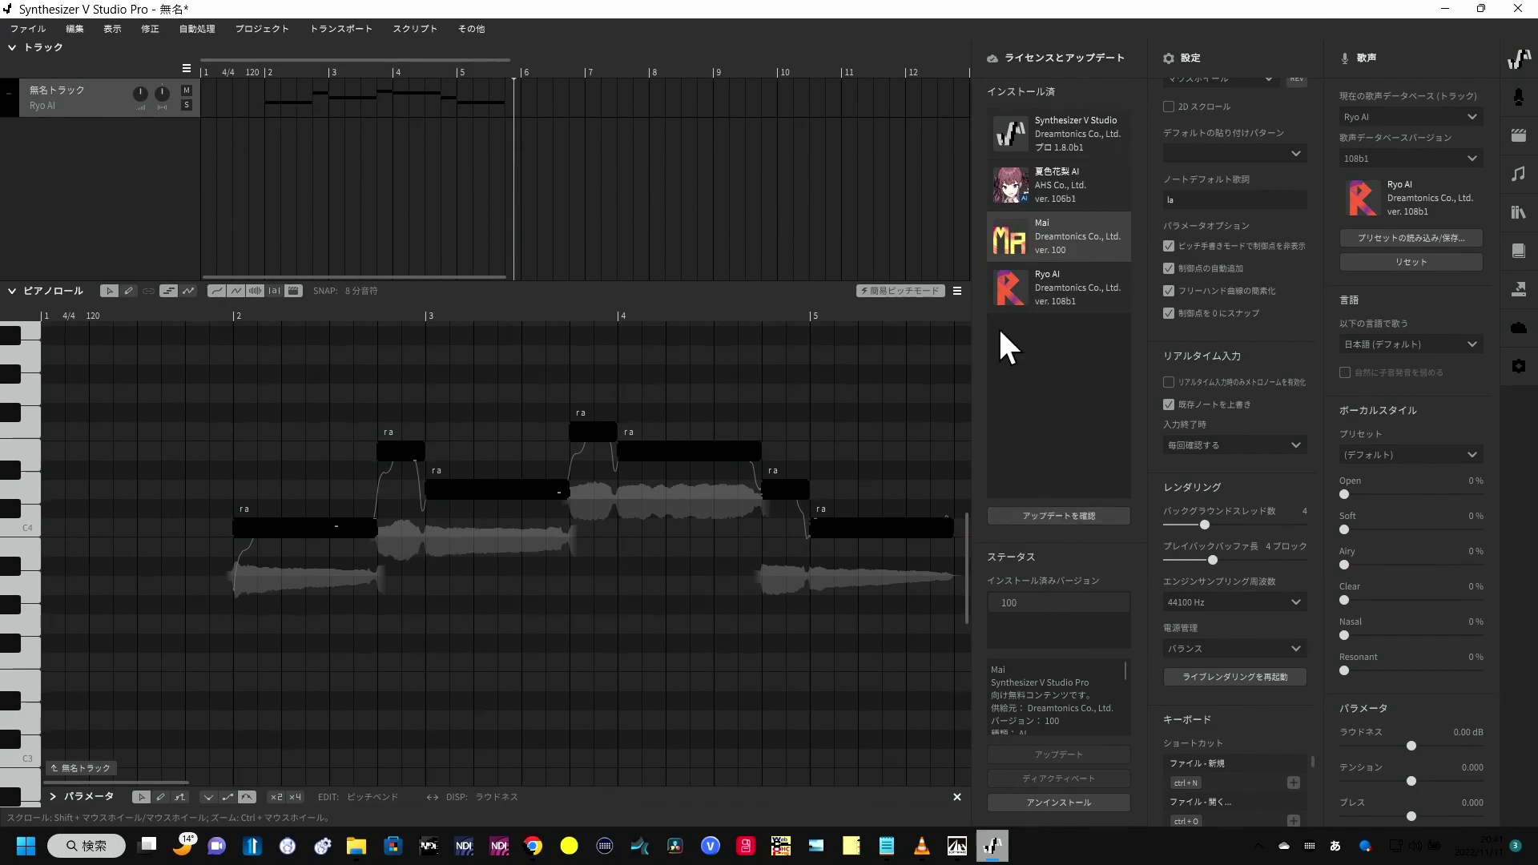
left_click(1519, 328)
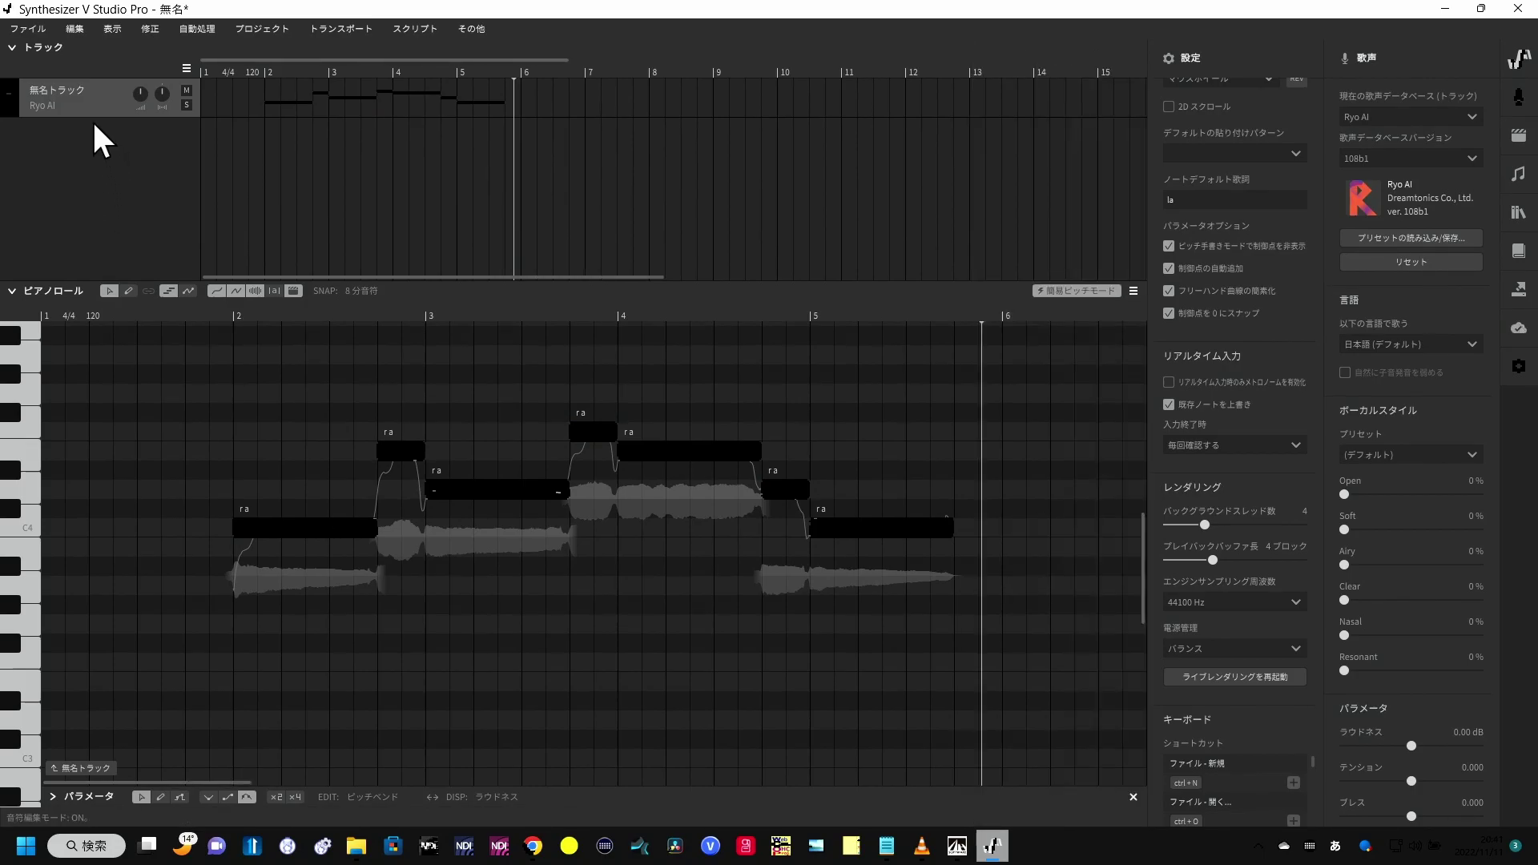
- Switch the track's voice database to Mai and play the melody back from just before bar 2
mouse_move(92, 112)
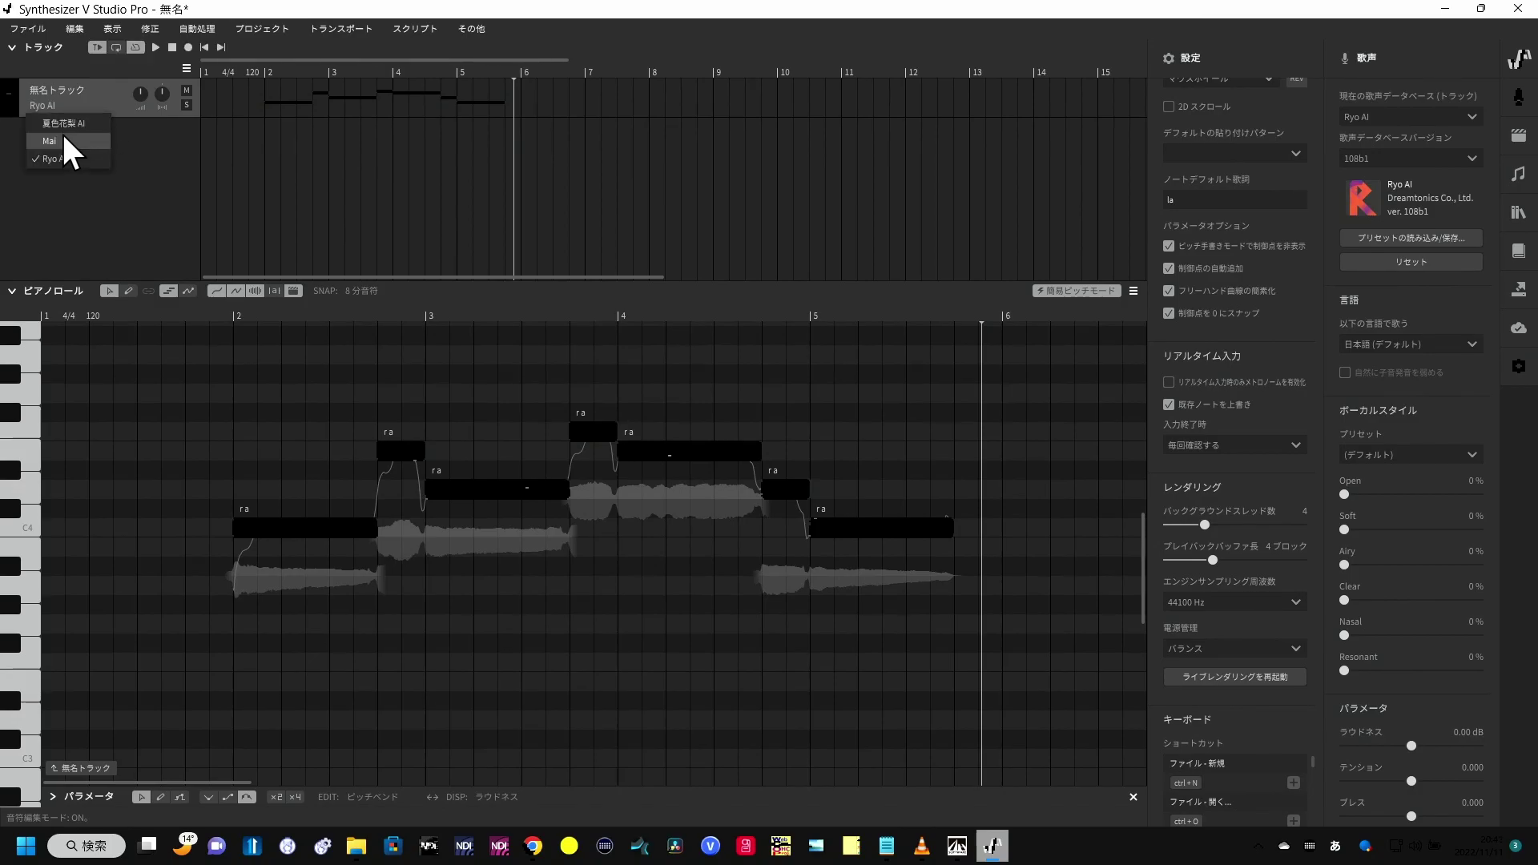
left_click(65, 137)
mouse_move(181, 296)
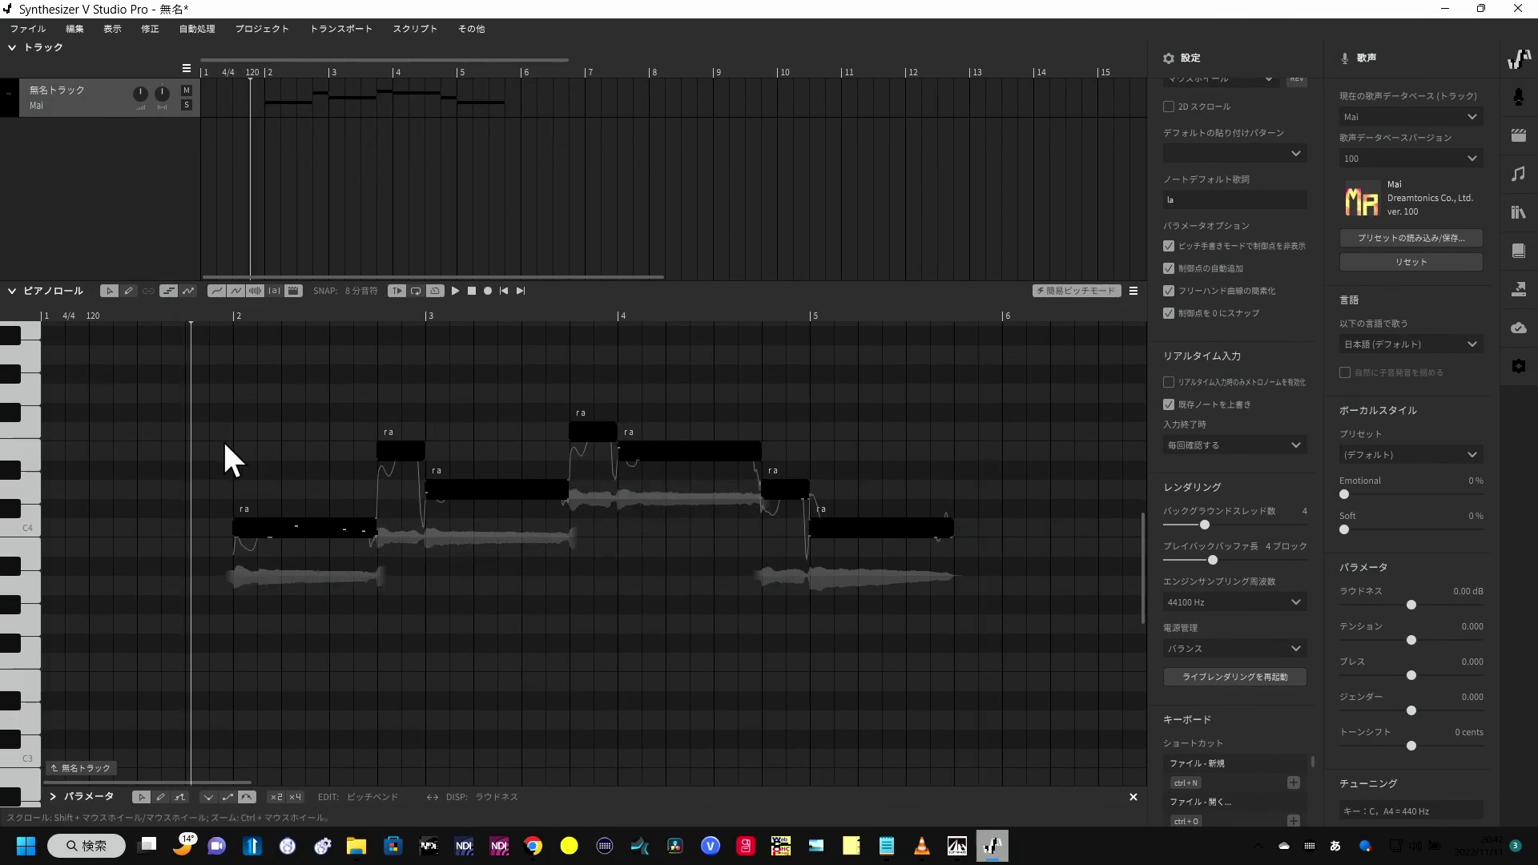
left_click(455, 291)
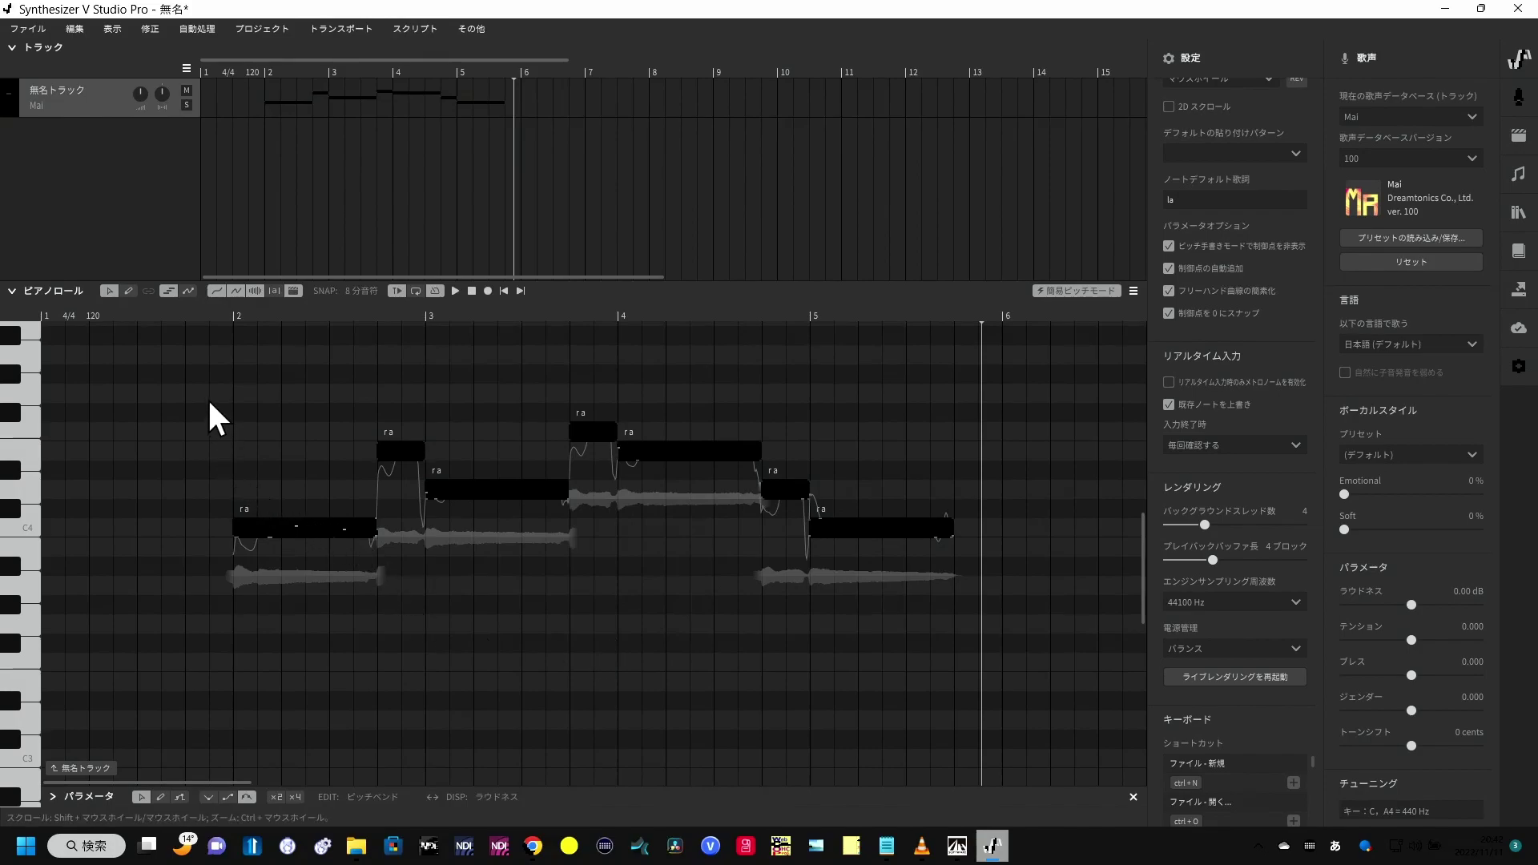
- Replace the lyrics of all seven notes with あなたがすきだ, split one character per note, and play back the result
left_click_drag(206, 374, 1006, 634)
key("ctrl+l")
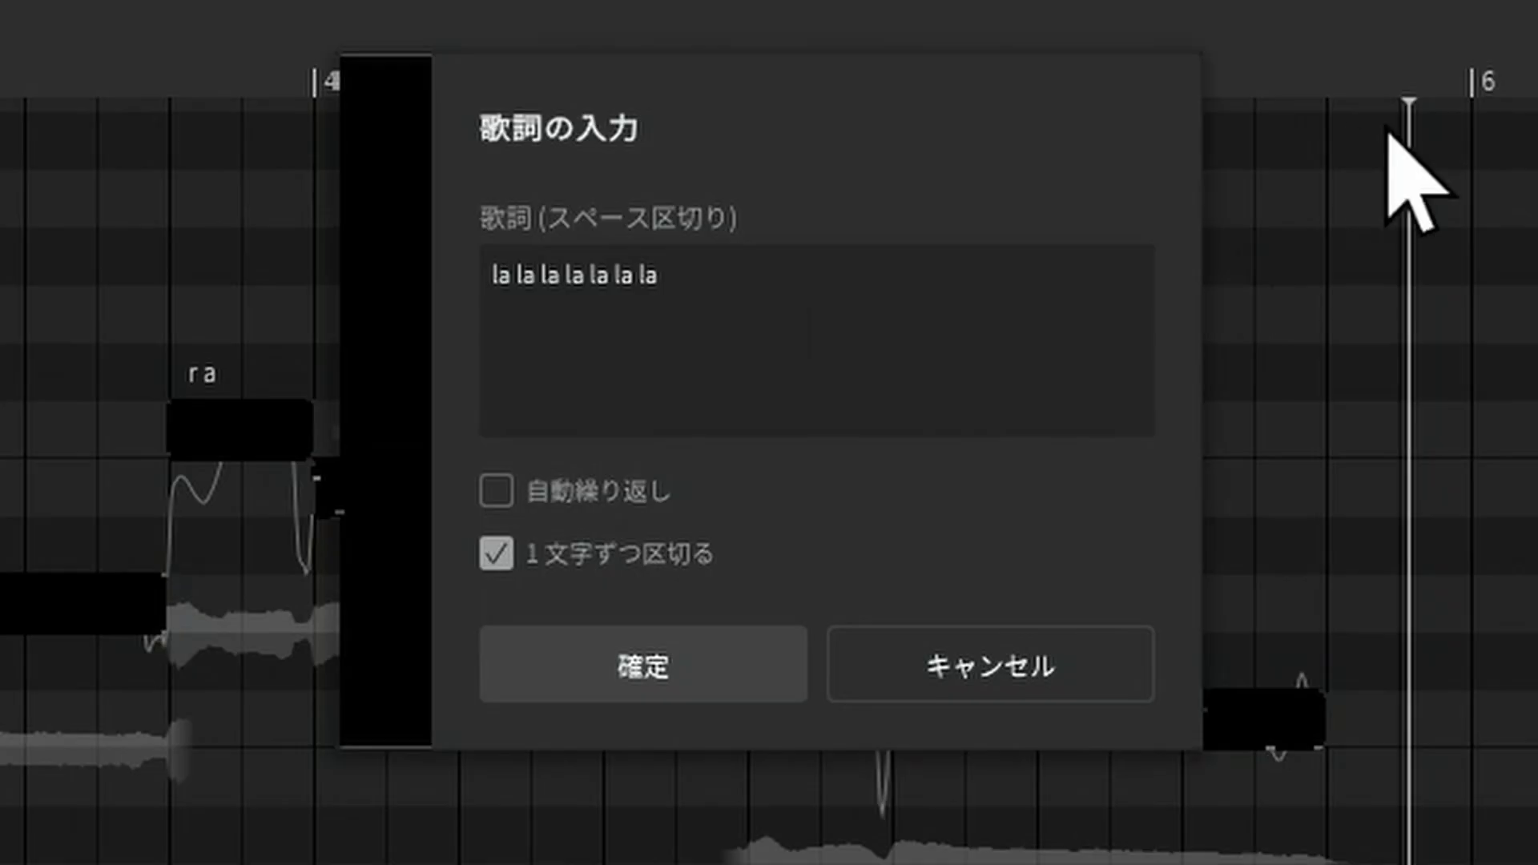
left_click_drag(834, 274, 447, 268)
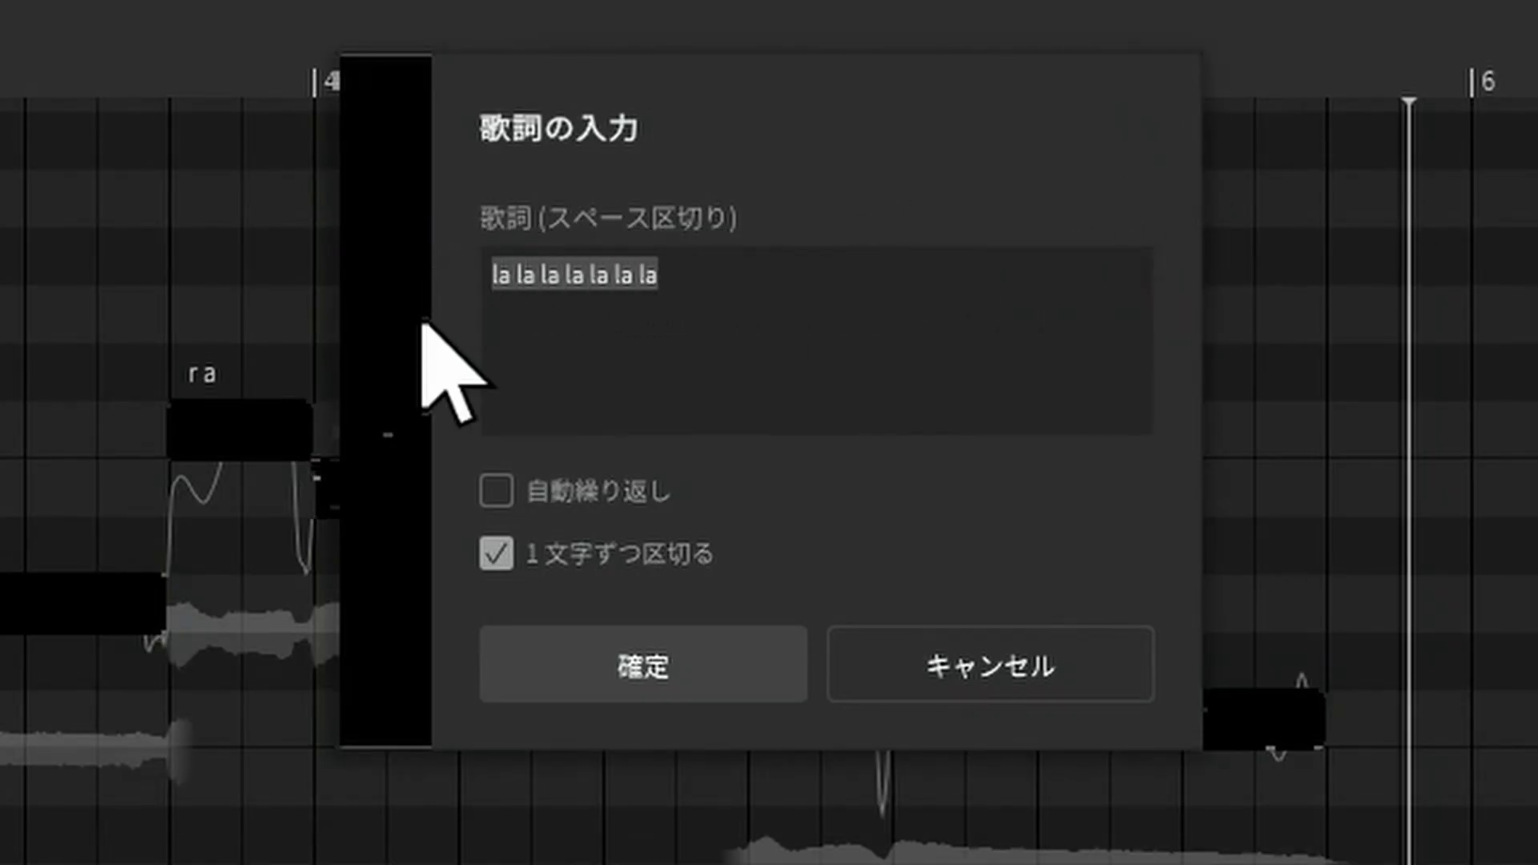
type("anam")
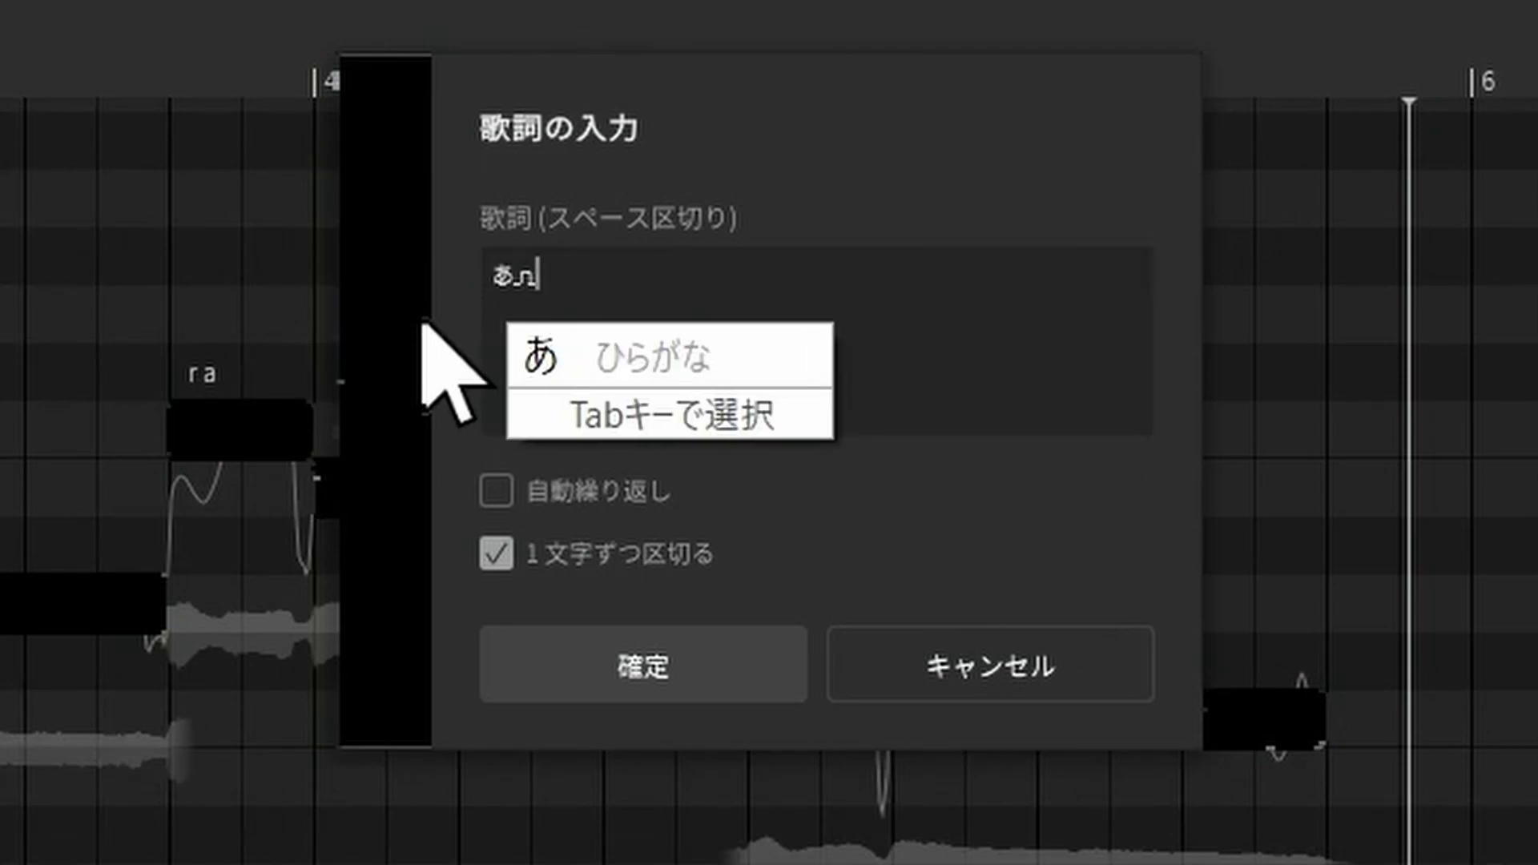
type("agasuk")
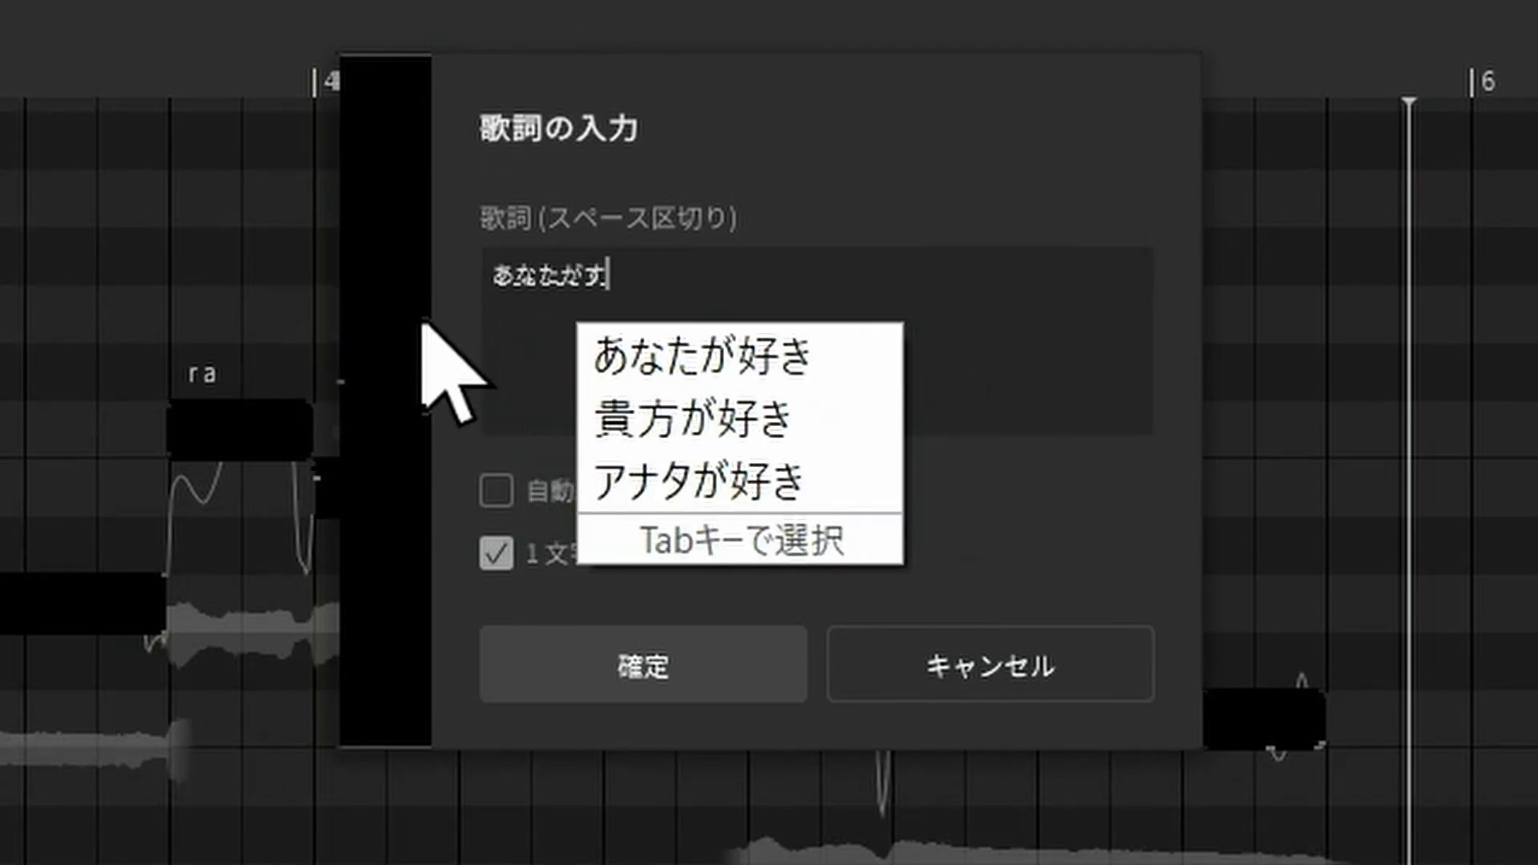
type("ida")
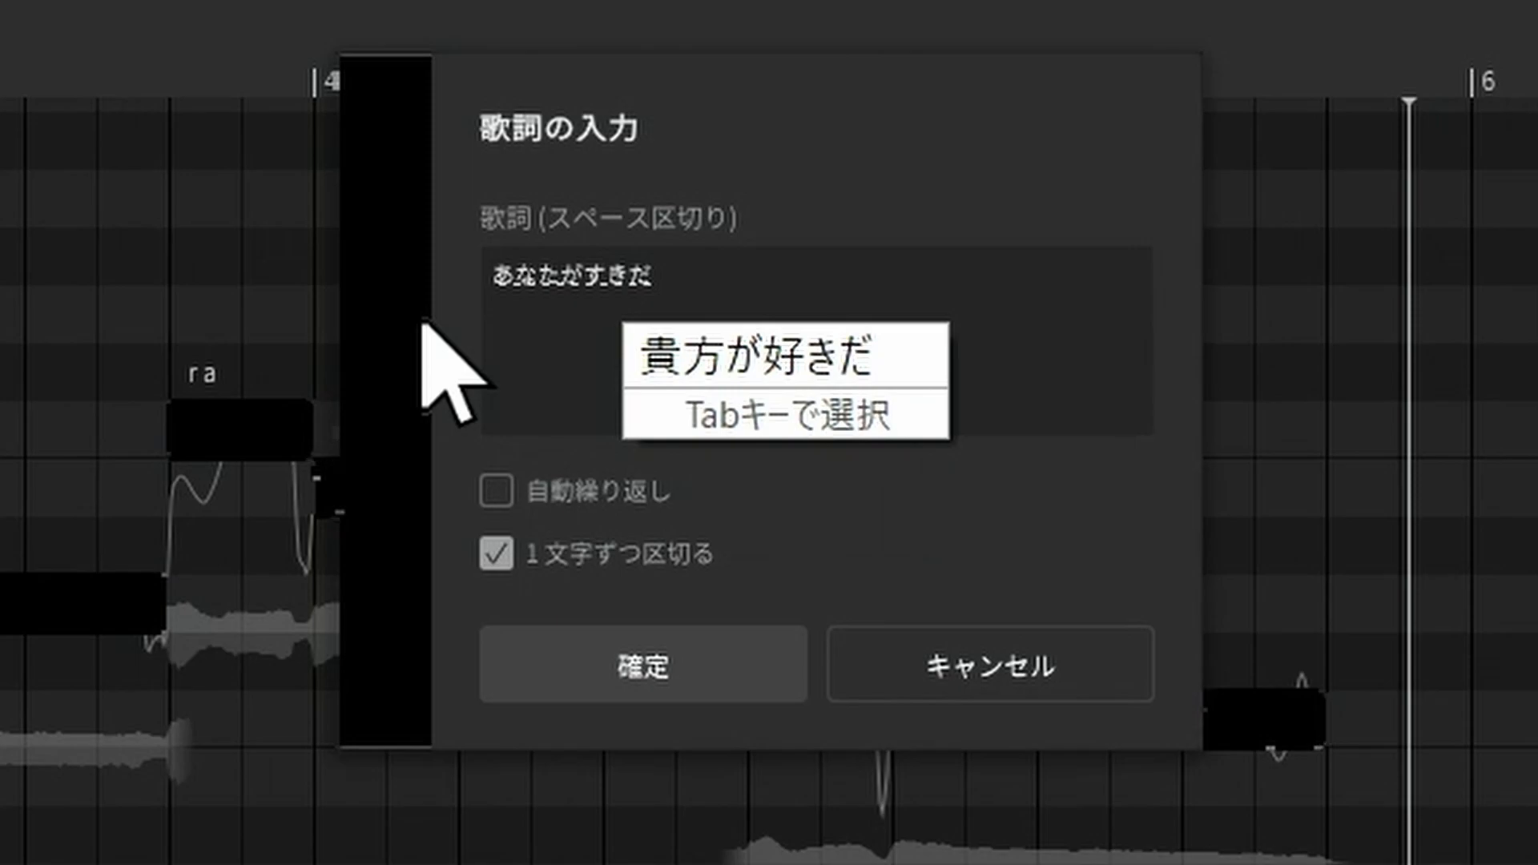
key("Return")
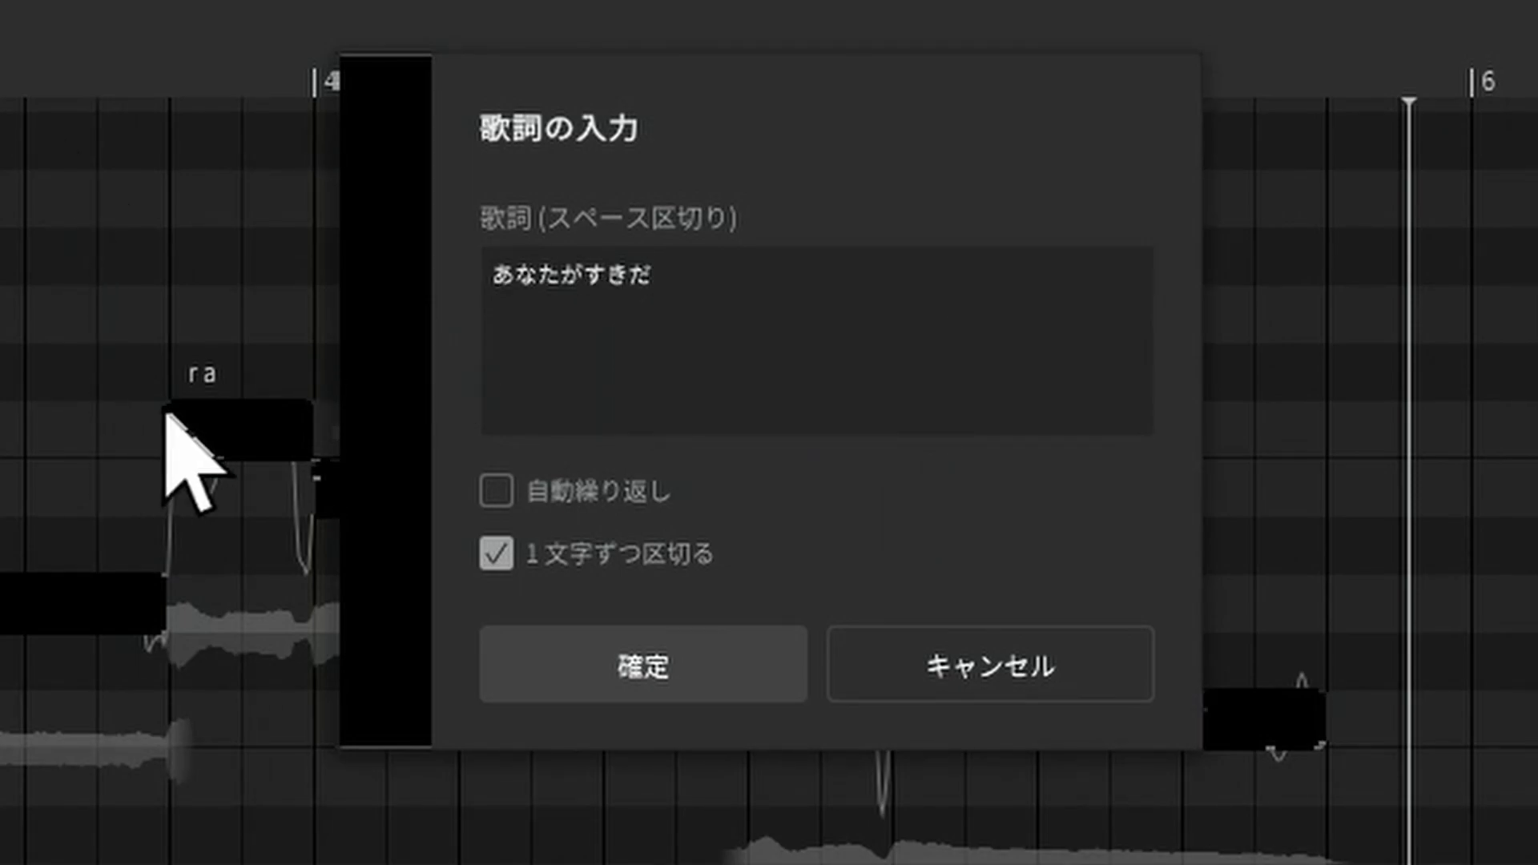
left_click(727, 687)
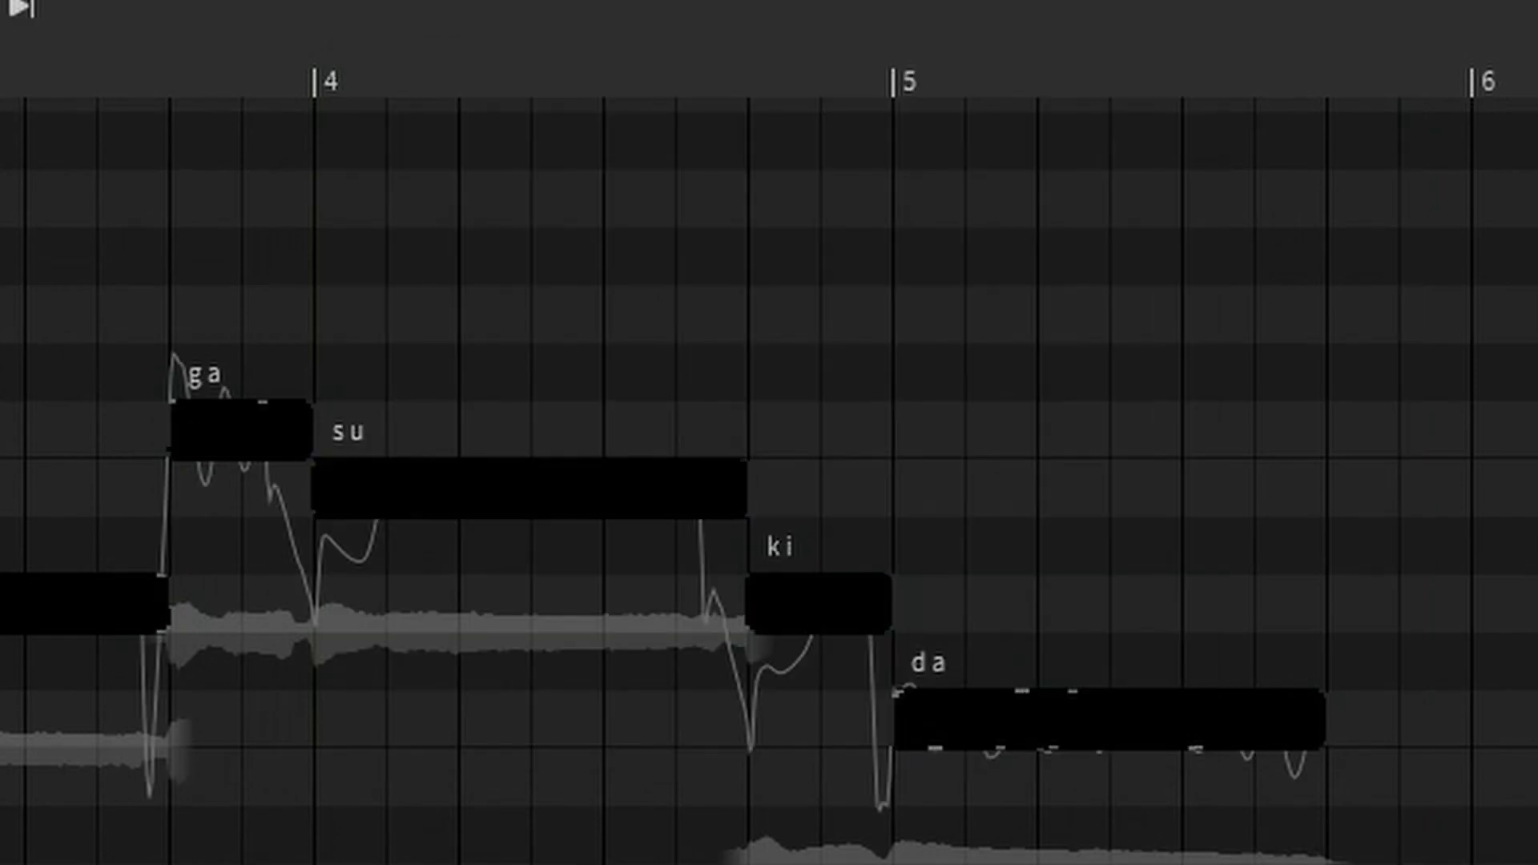
key("space")
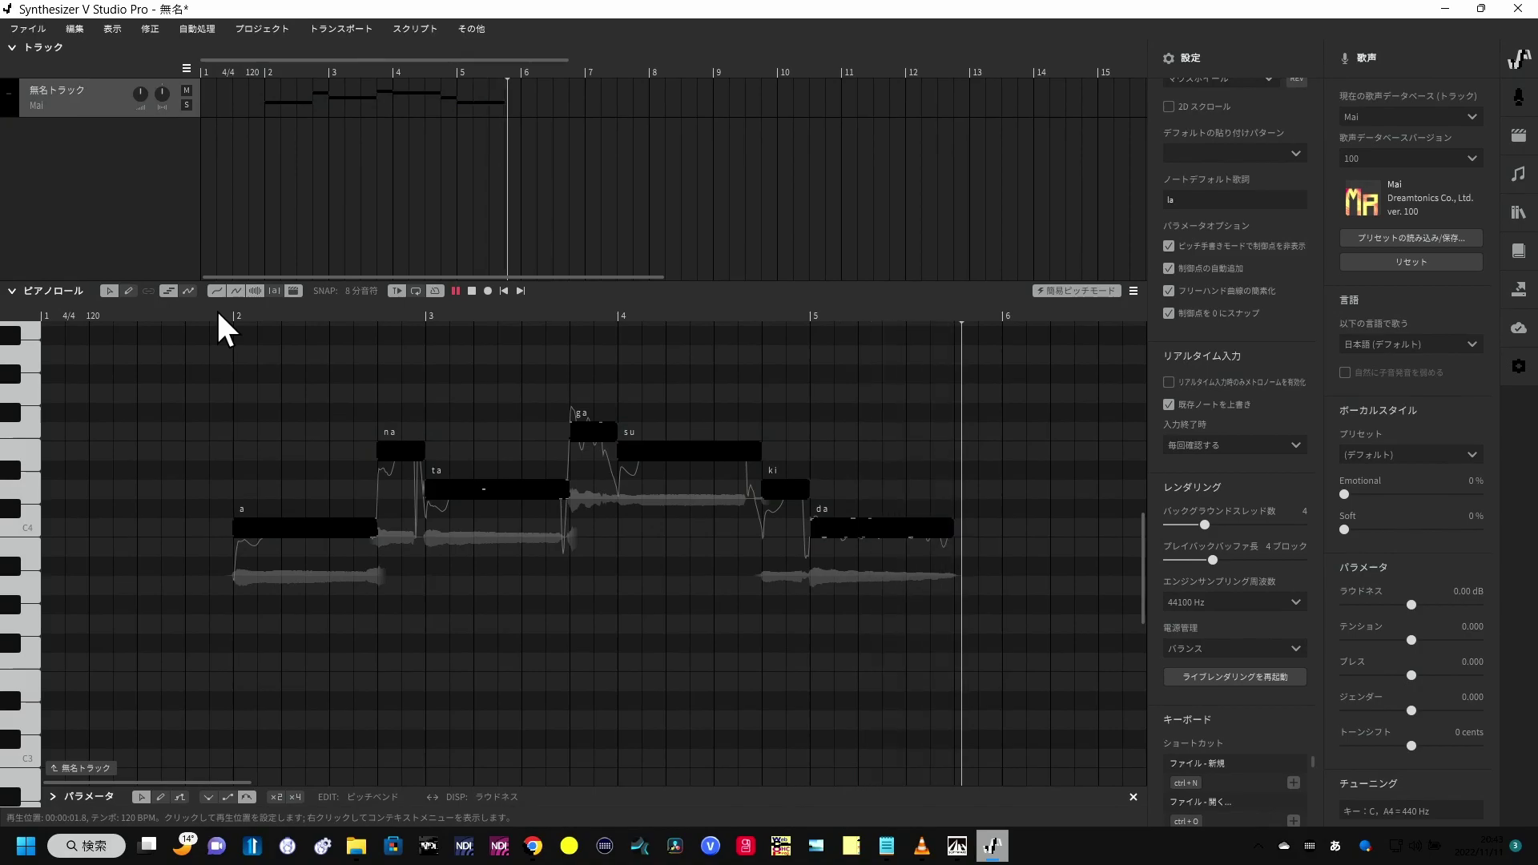
- Select all seven notes in the piano roll, raise them one octave, and play back the result
left_click_drag(232, 356, 930, 604)
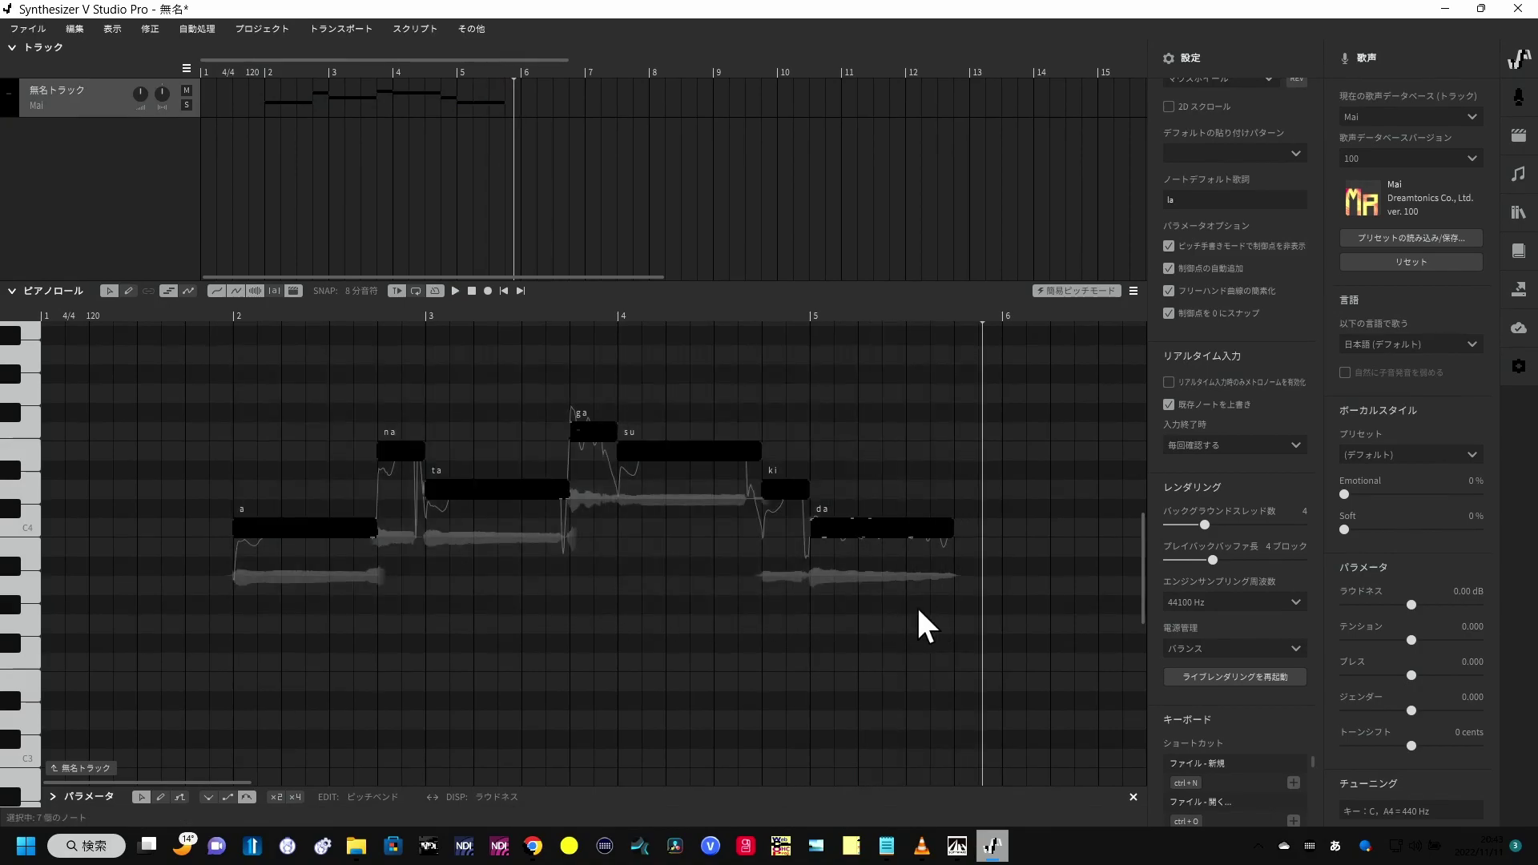
key("Up")
key("Up")
key("Up")
key("Up")
key("Up")
key("Up")
key("Up")
key("Up")
key("Up")
key("Up")
key("Up")
key("Up")
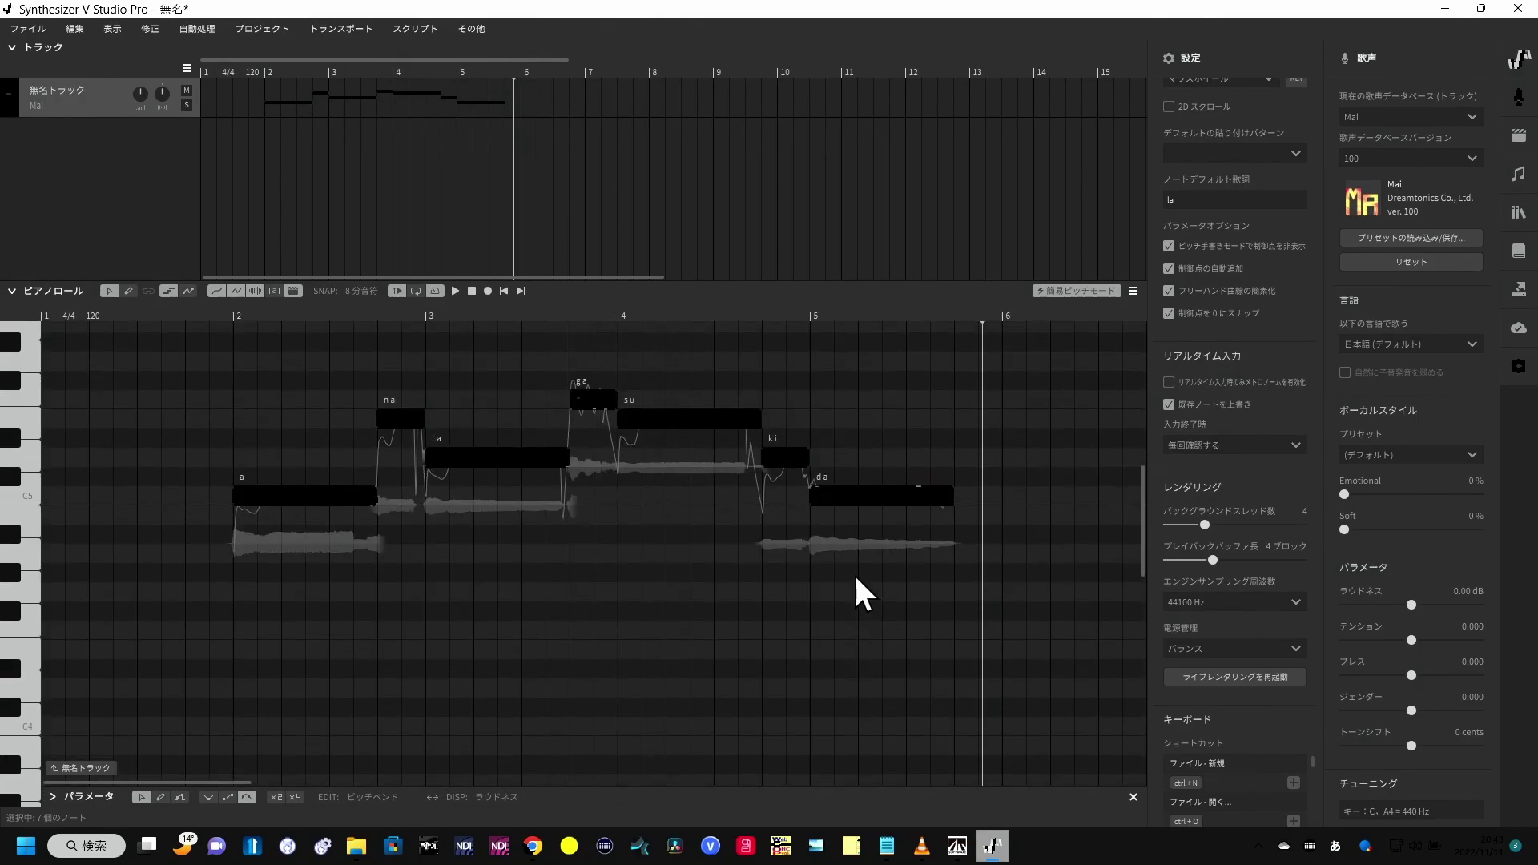
left_click(454, 291)
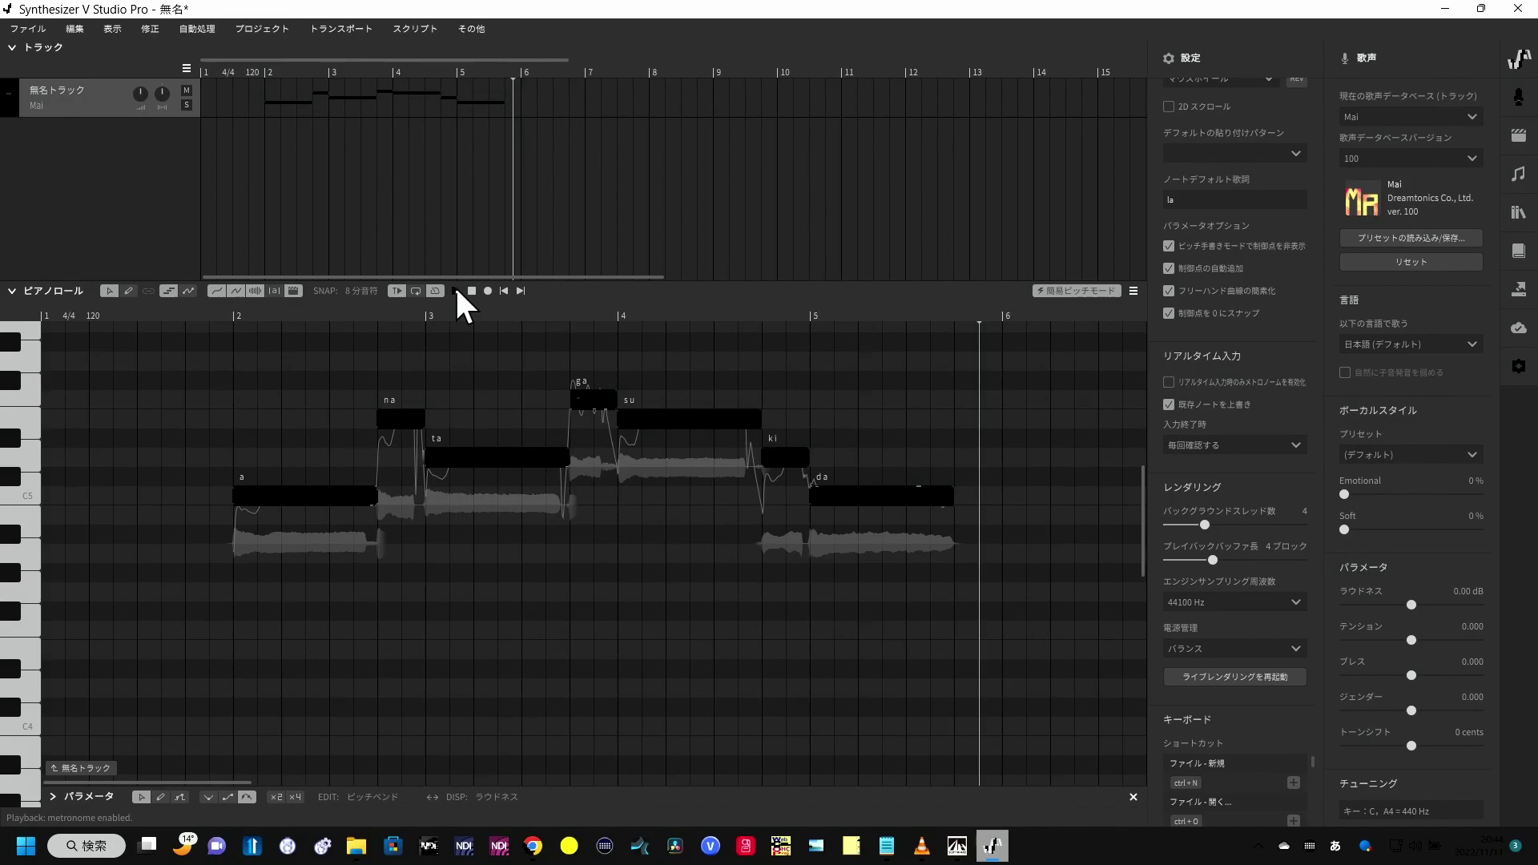
- Switch the track's voice database to 夏色花梨 AI and play the melody back from just before bar 2
left_click(77, 104)
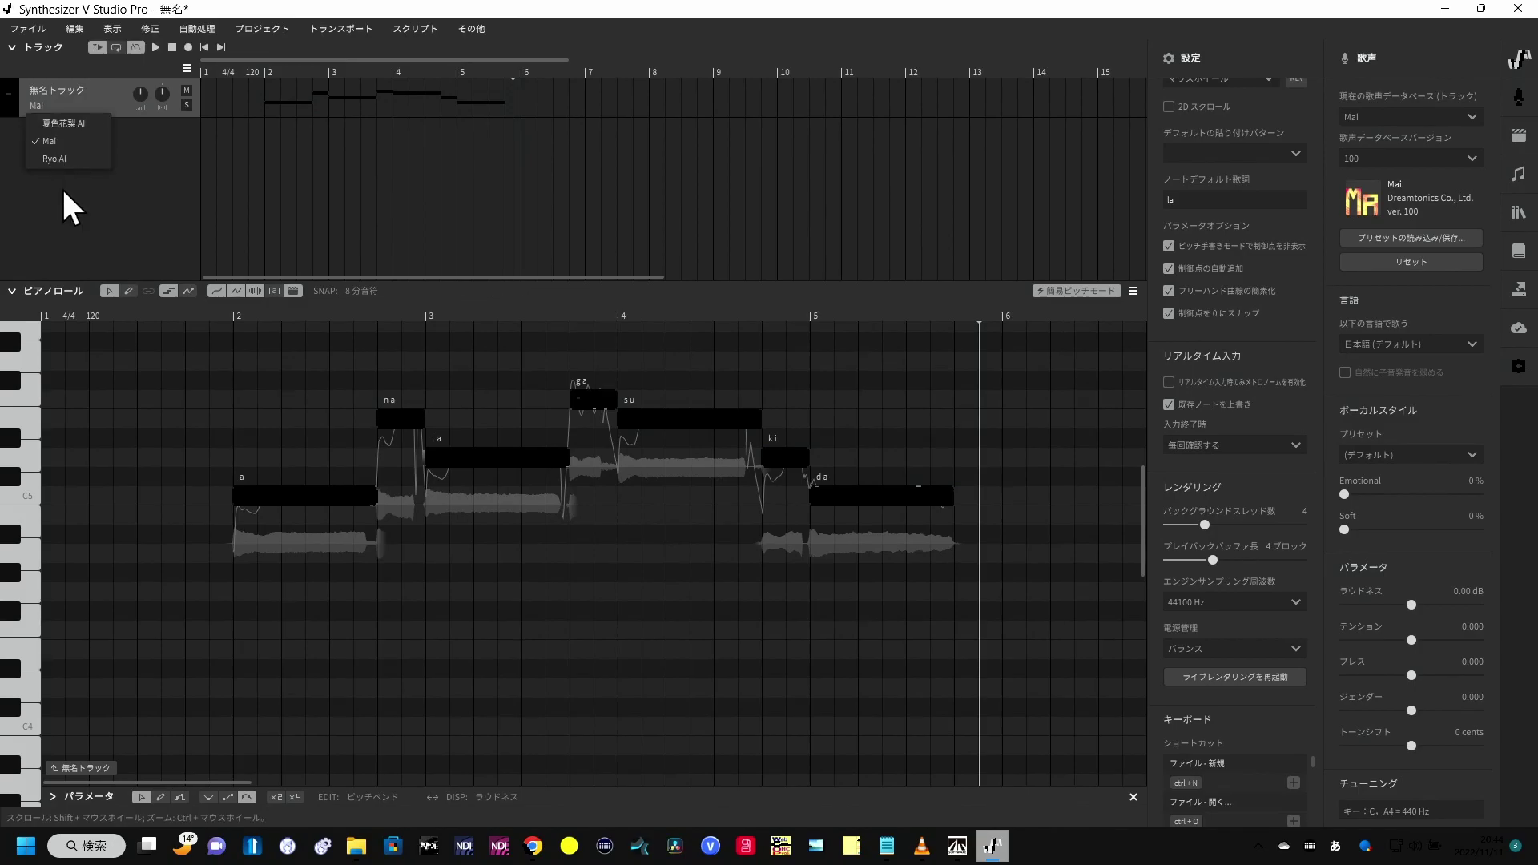
left_click(67, 123)
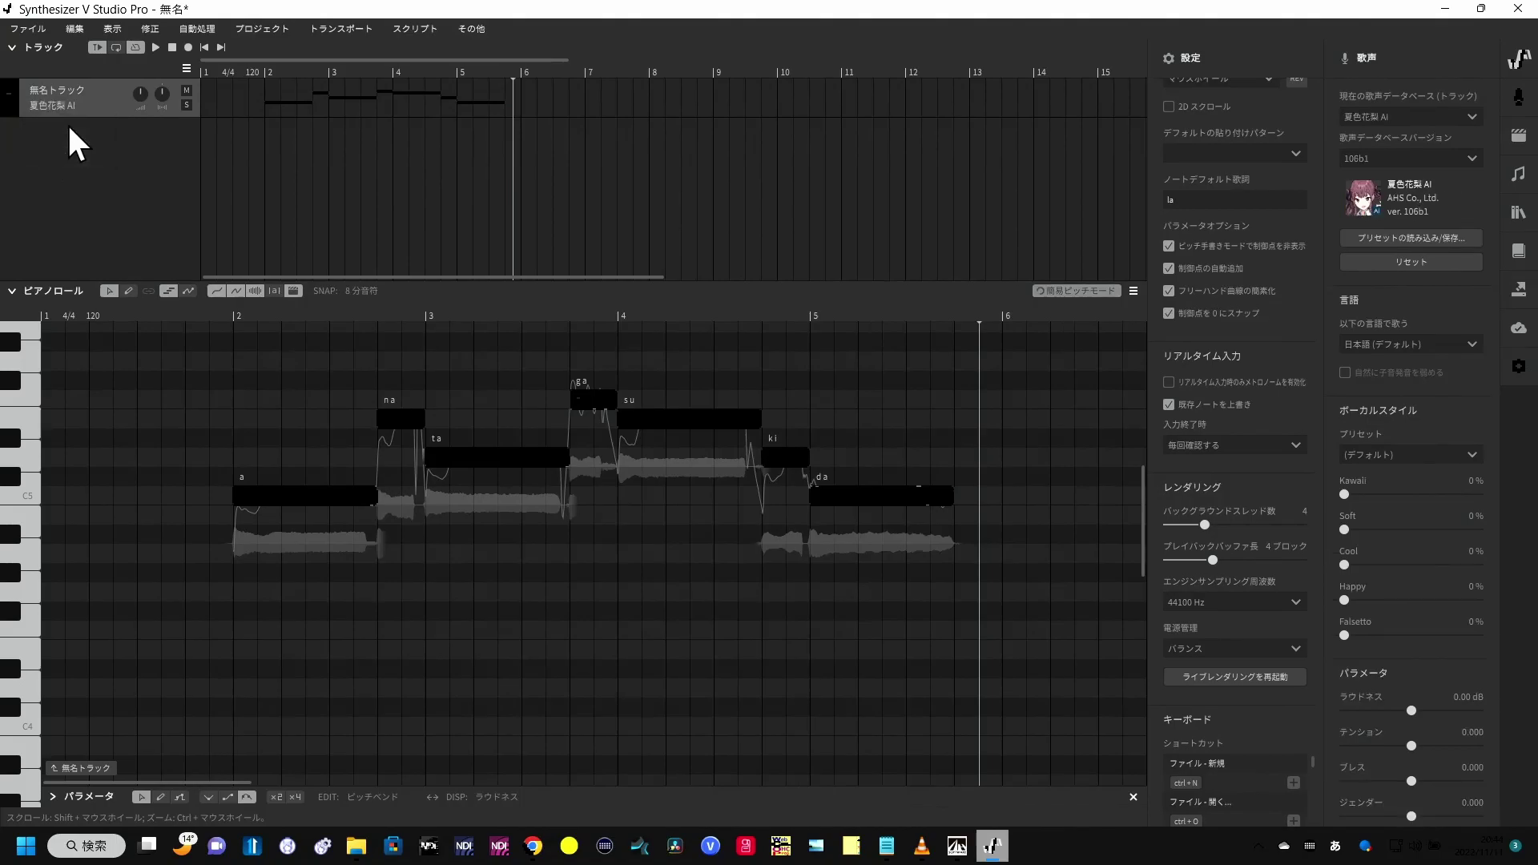
left_click(202, 302)
key("space")
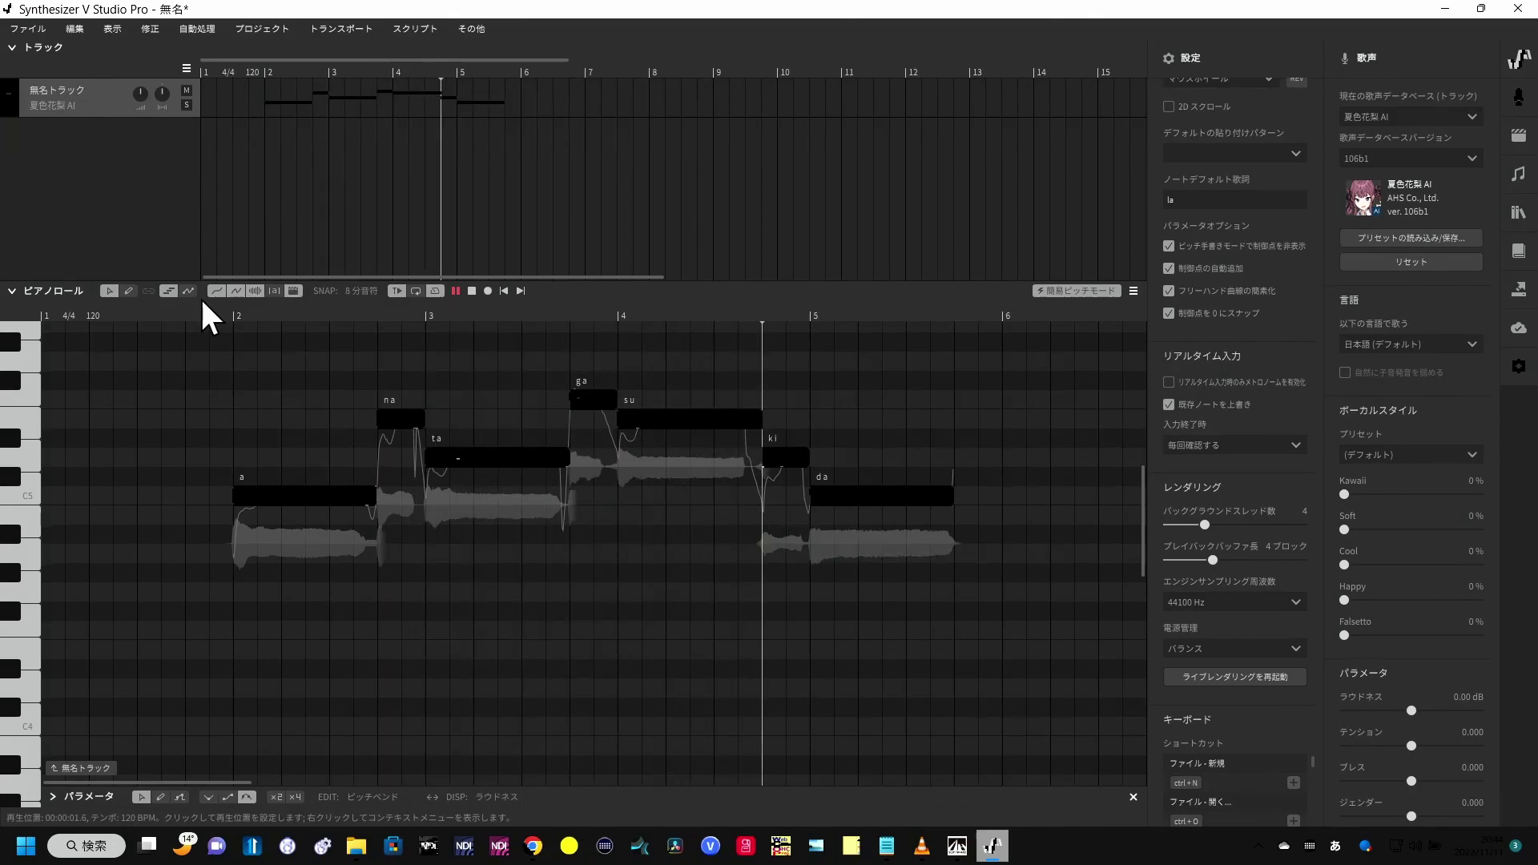
key("space")
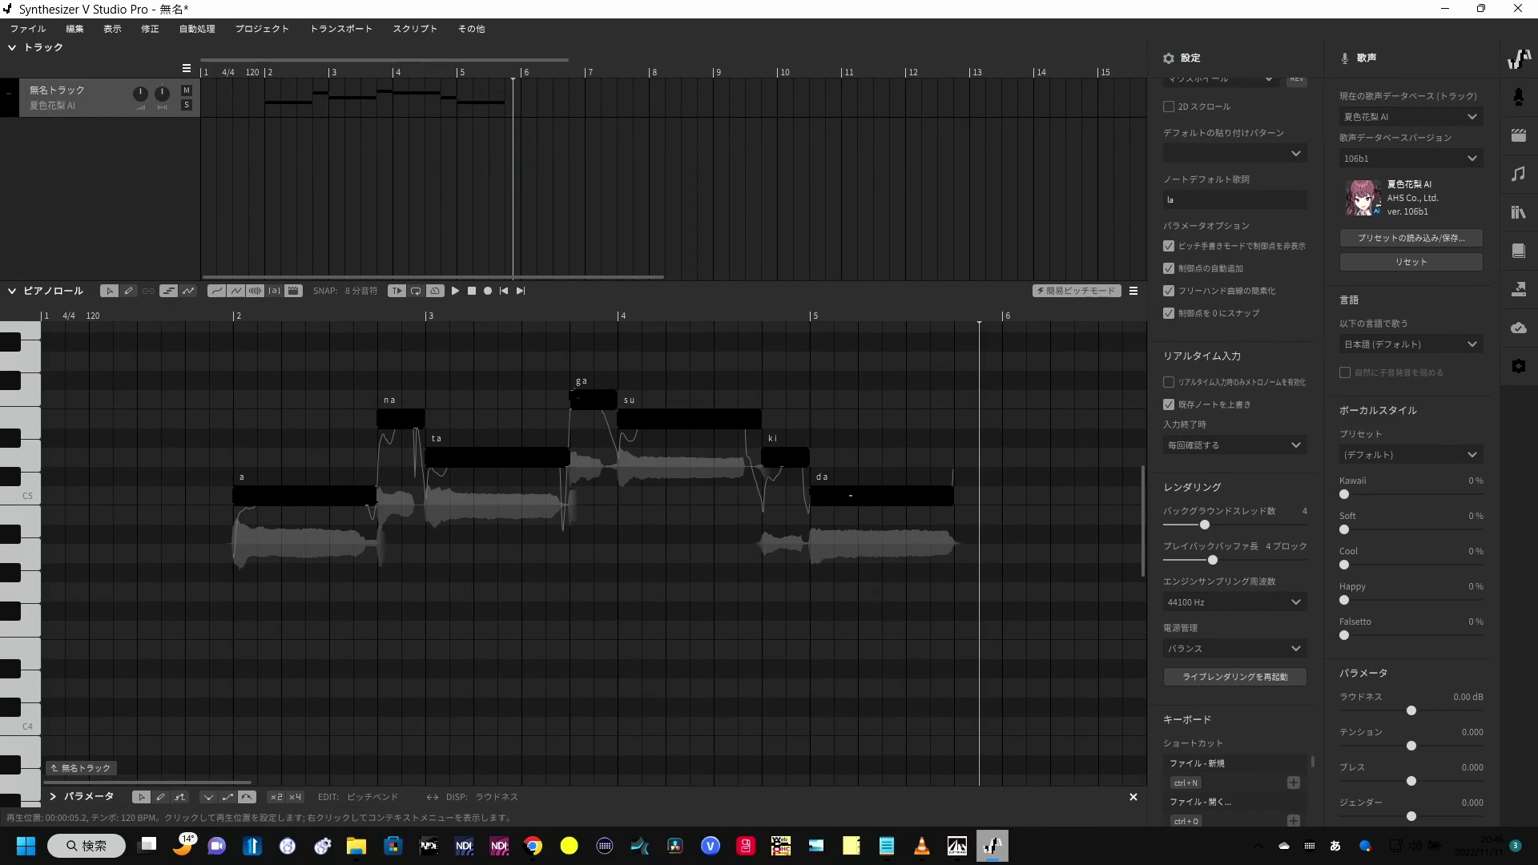
- Replace the fourth note's lyric with に
double_click(587, 406)
left_click(584, 404)
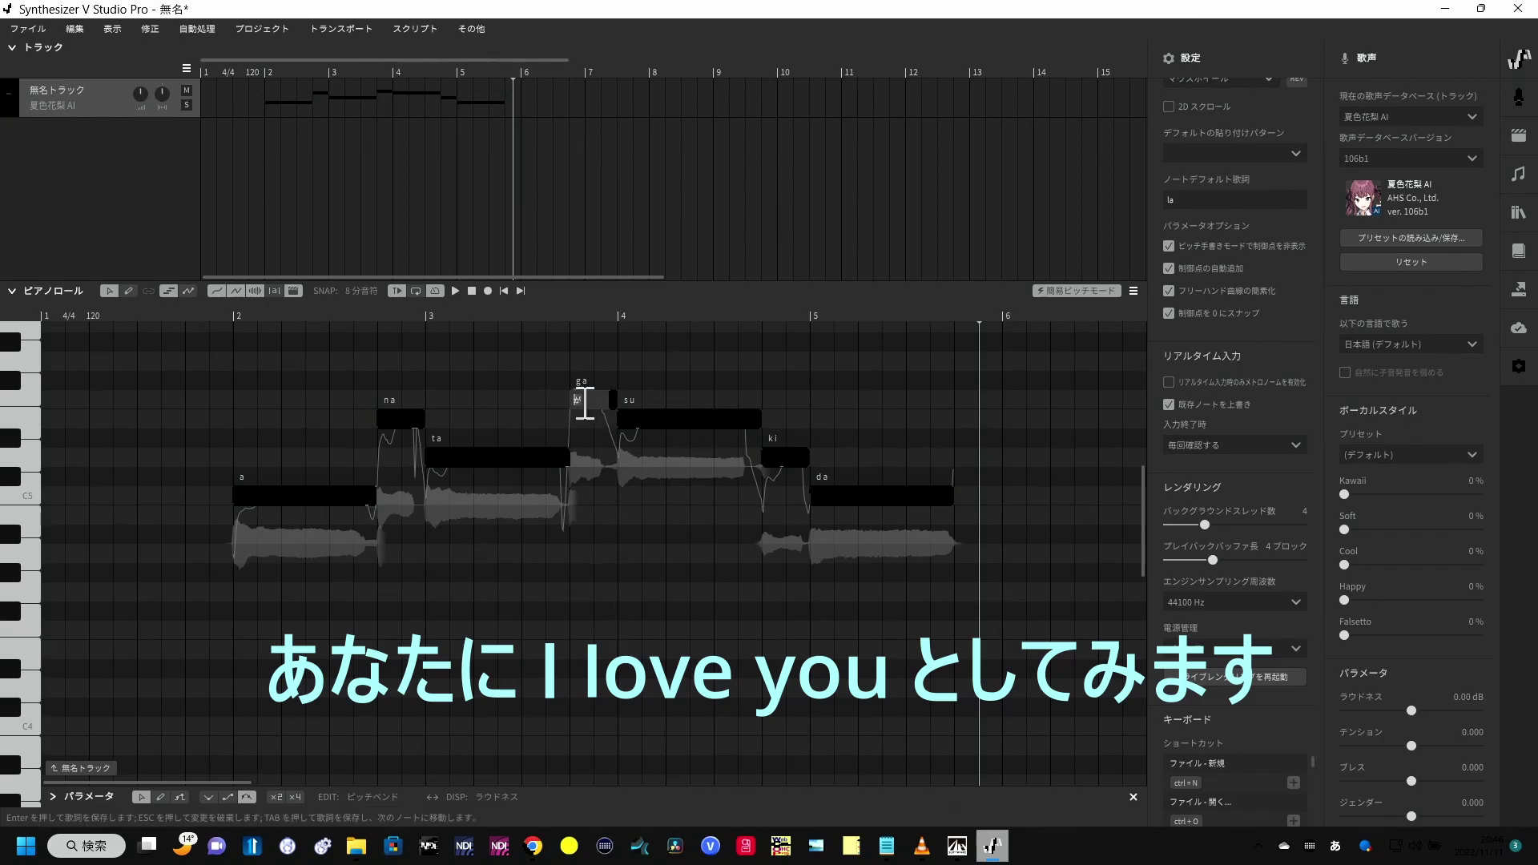
key("BackSpace")
type("ni")
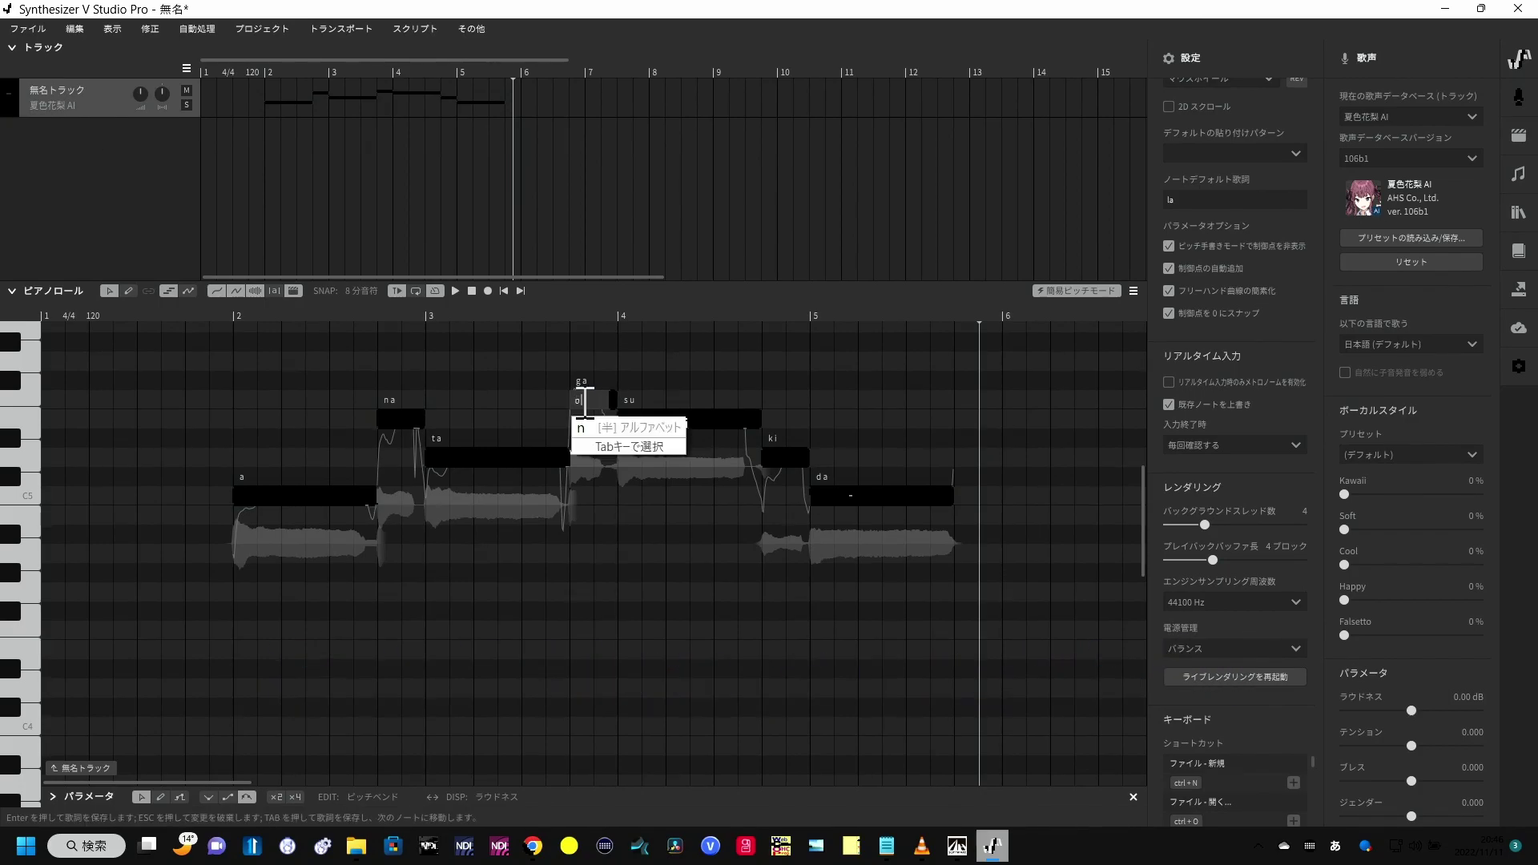
key("Return")
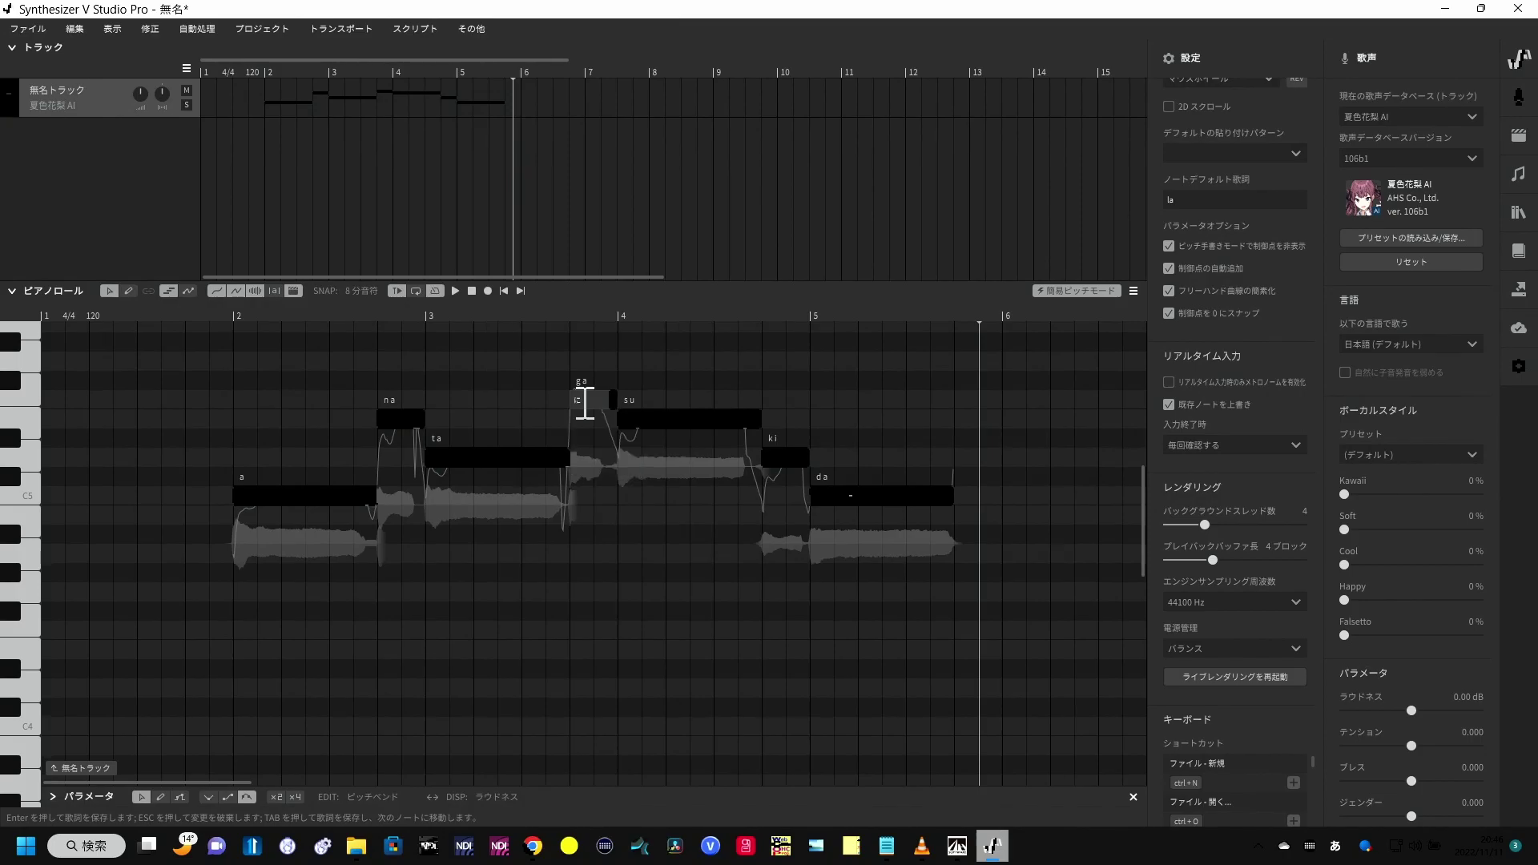
key("Return")
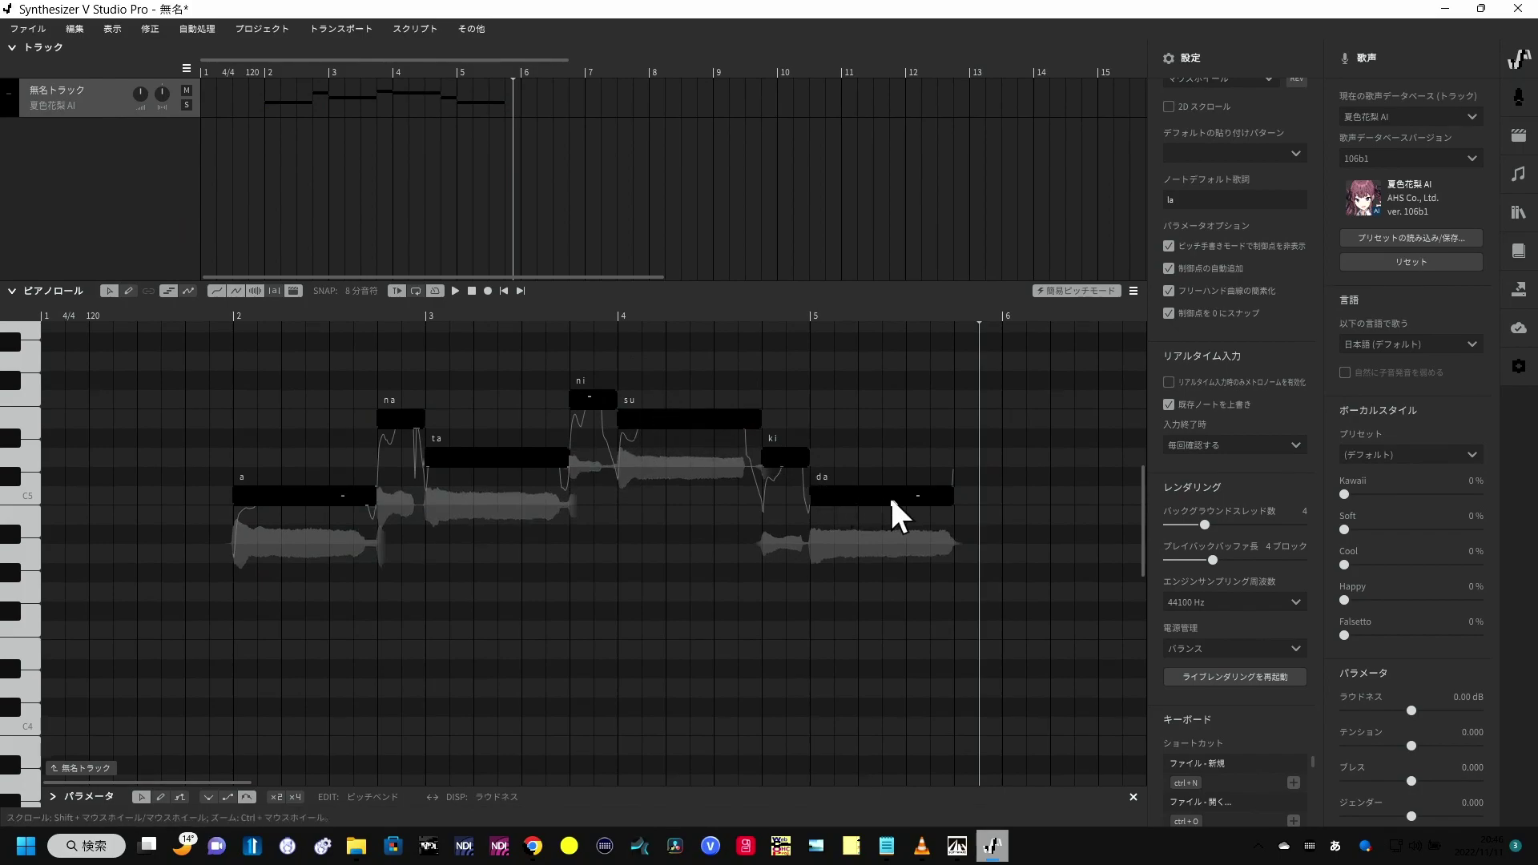
- Replace the lyrics of the last three notes with the English words I, love and You, one word per note
double_click(650, 416)
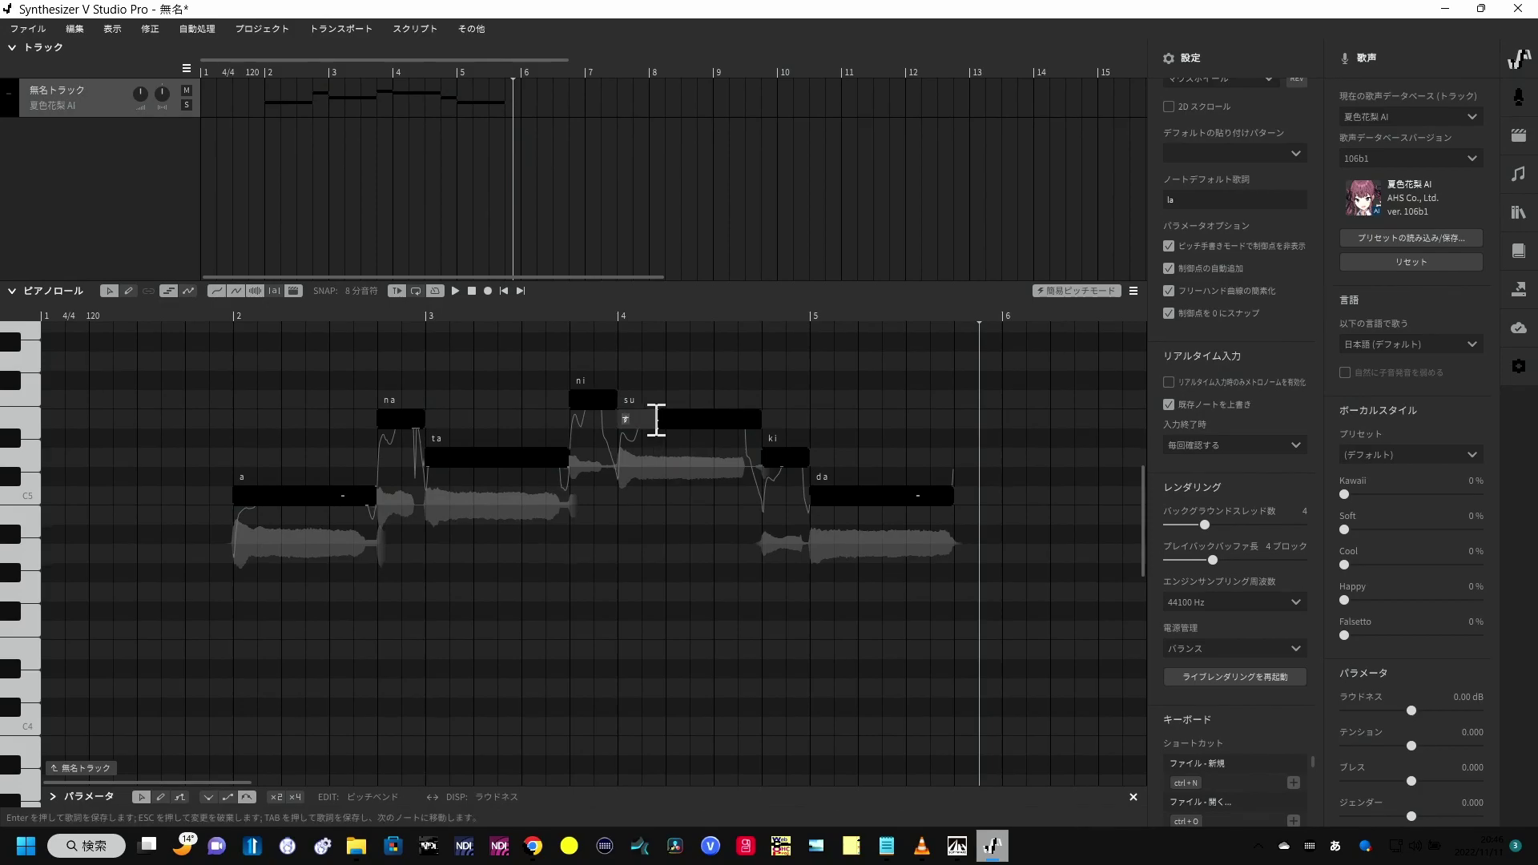
type("i")
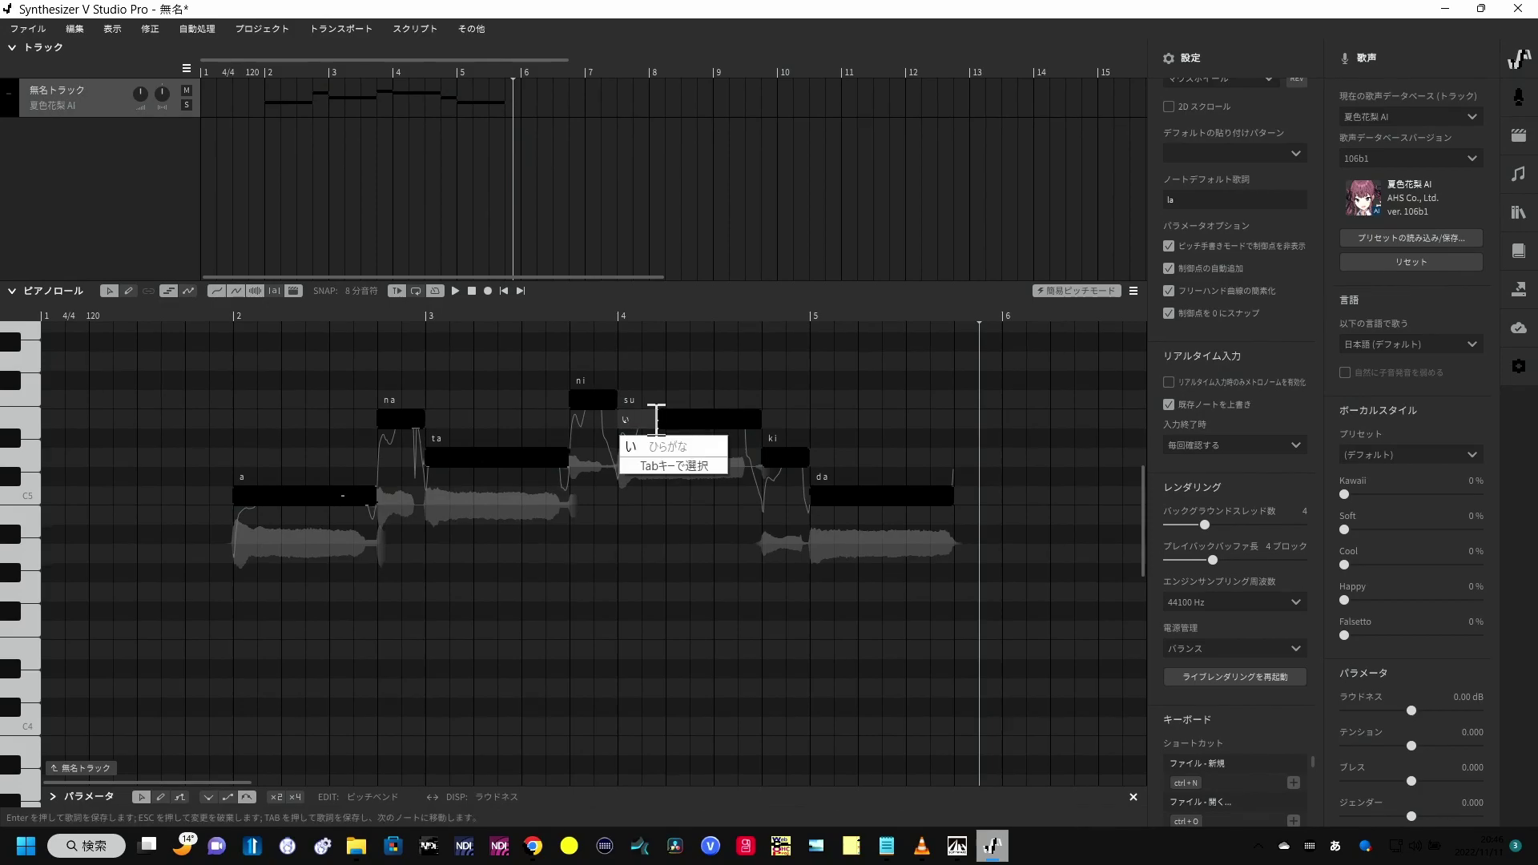
key("BackSpace")
key("Zenkaku_Hankaku")
type("i")
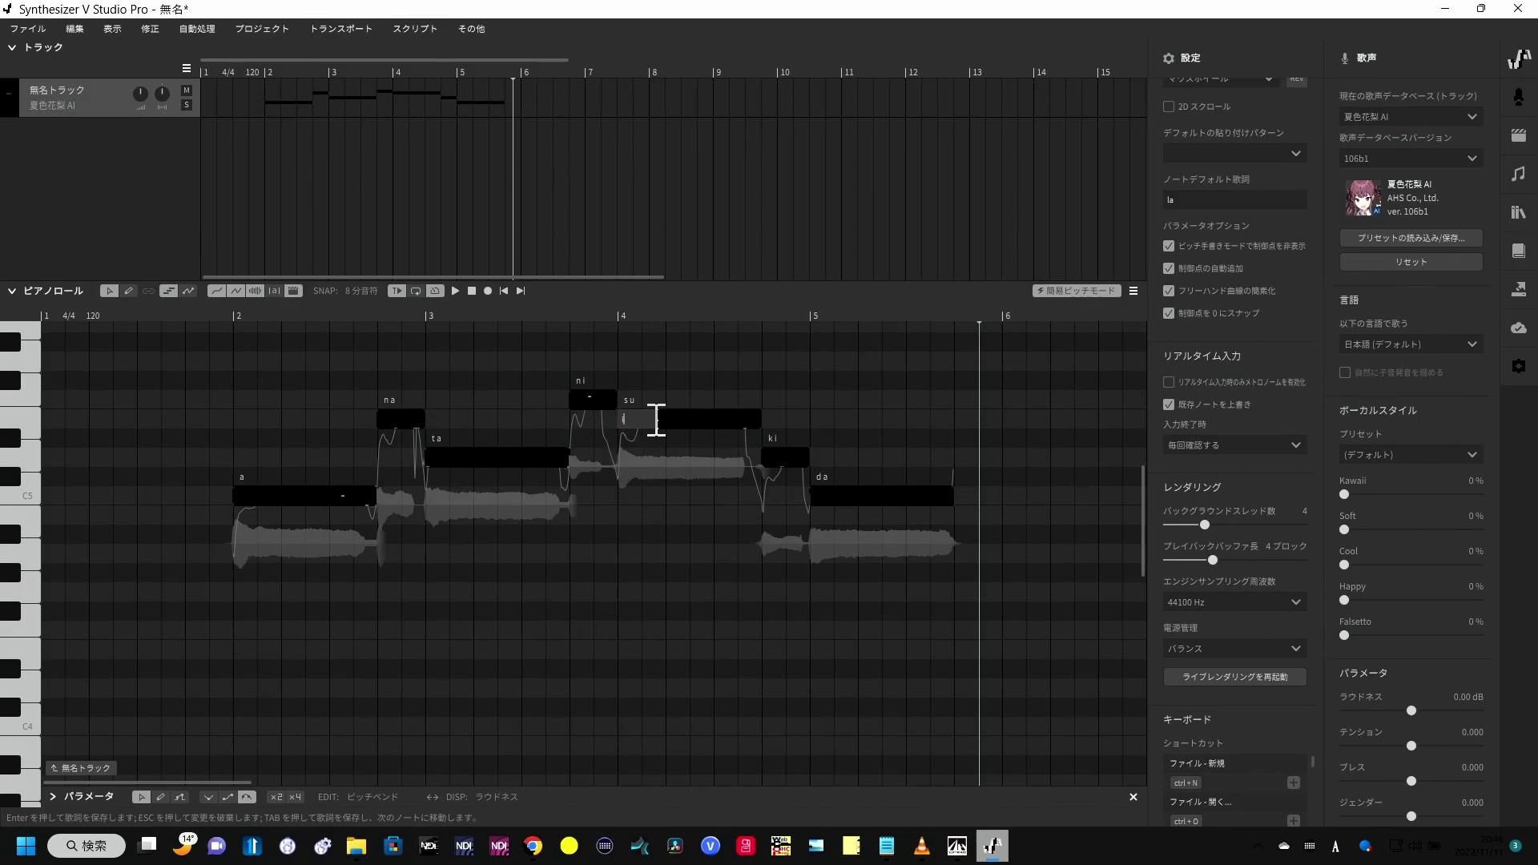
double_click(783, 459)
type("roe")
key("Tab")
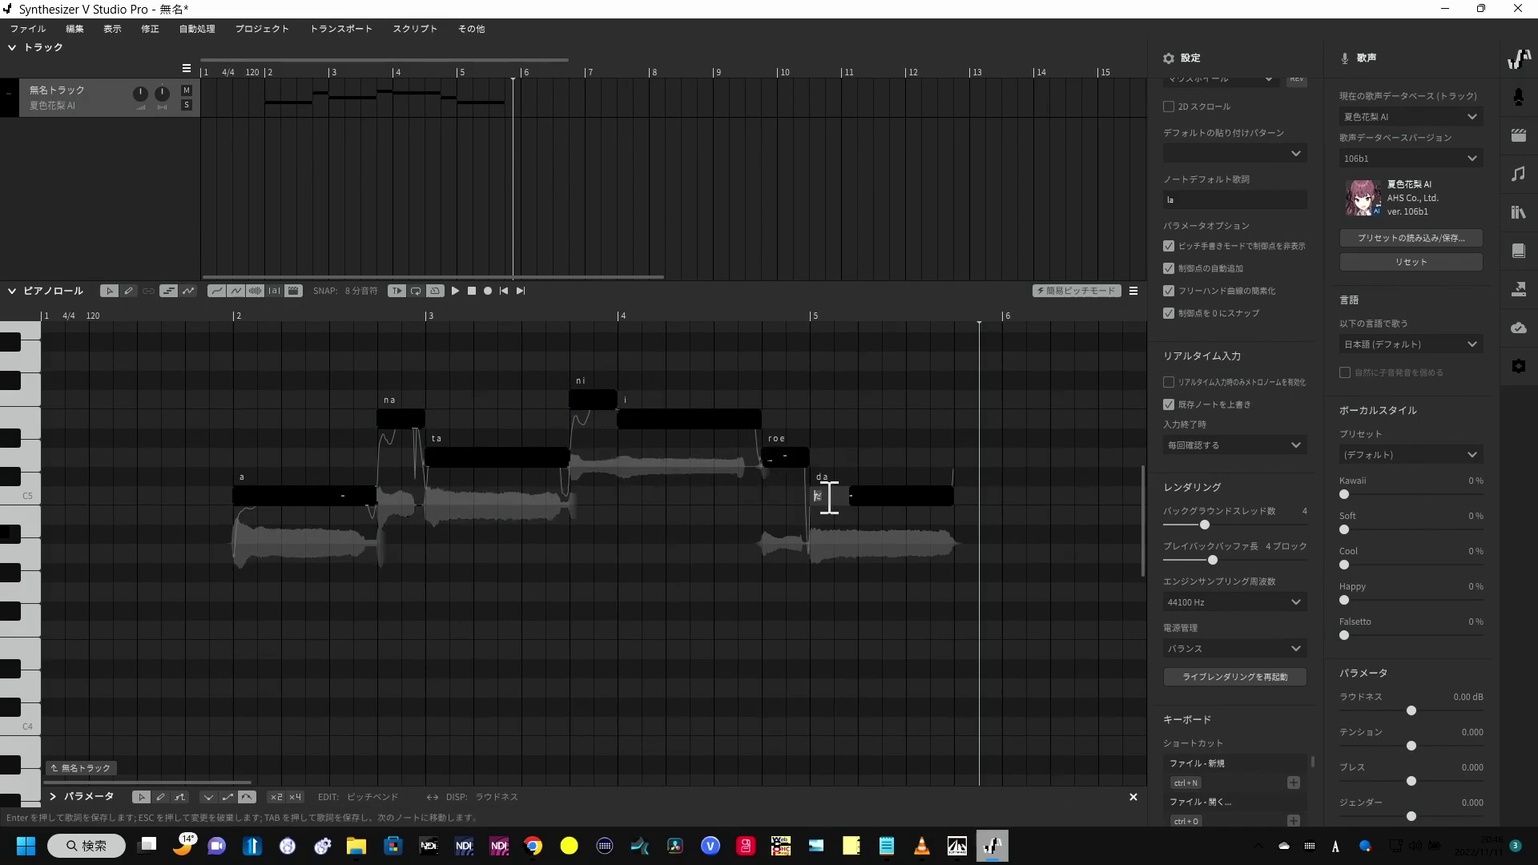
type("You")
key("Return")
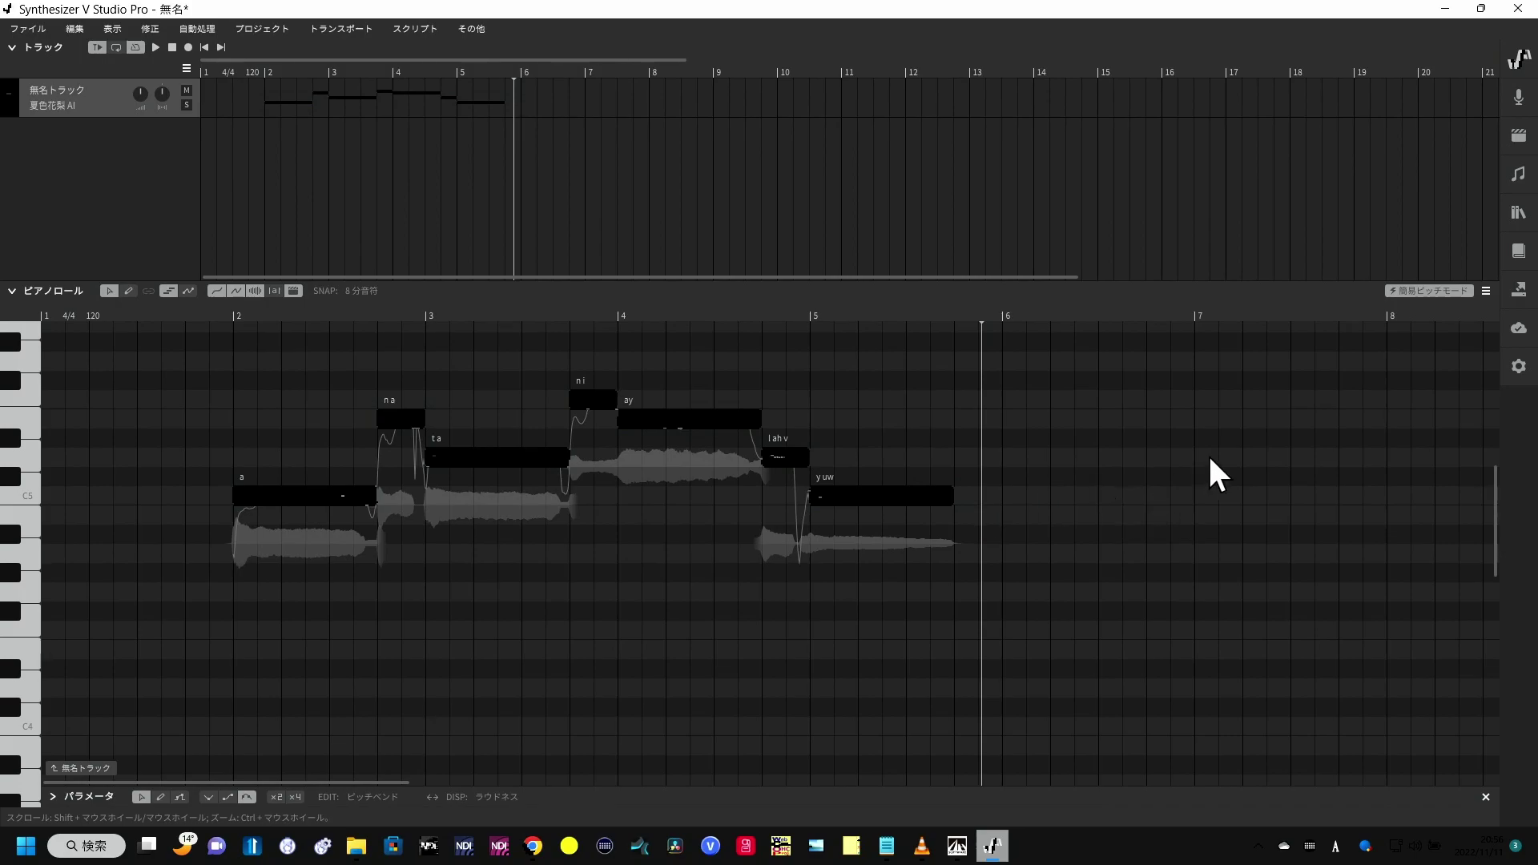
- In the note properties, set the singing language to 英語 for the last three notes and 日本語 for the first four, and play back the result
left_click(1519, 181)
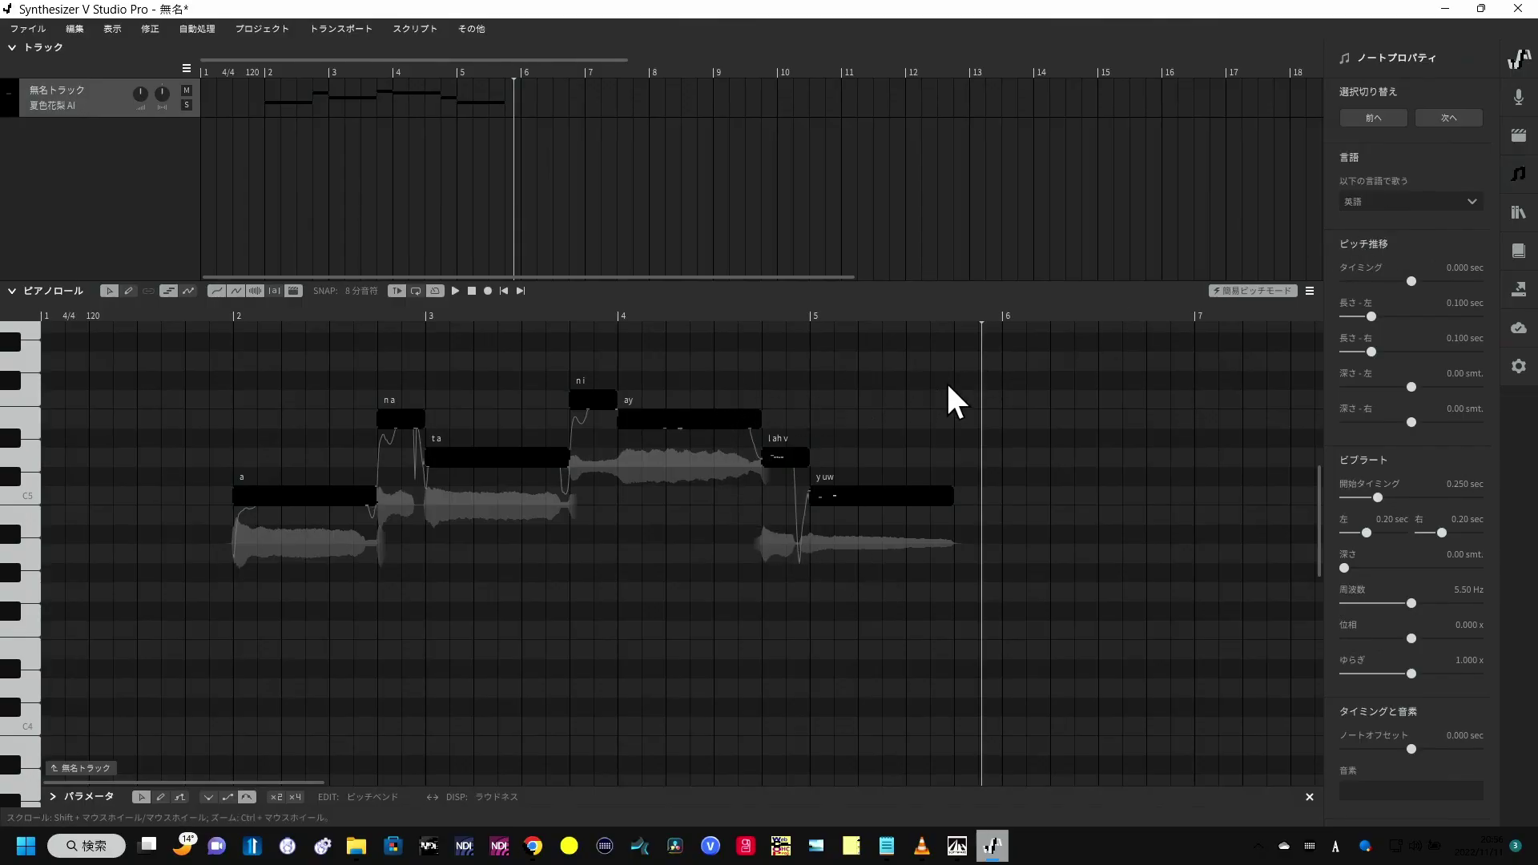
left_click(1468, 195)
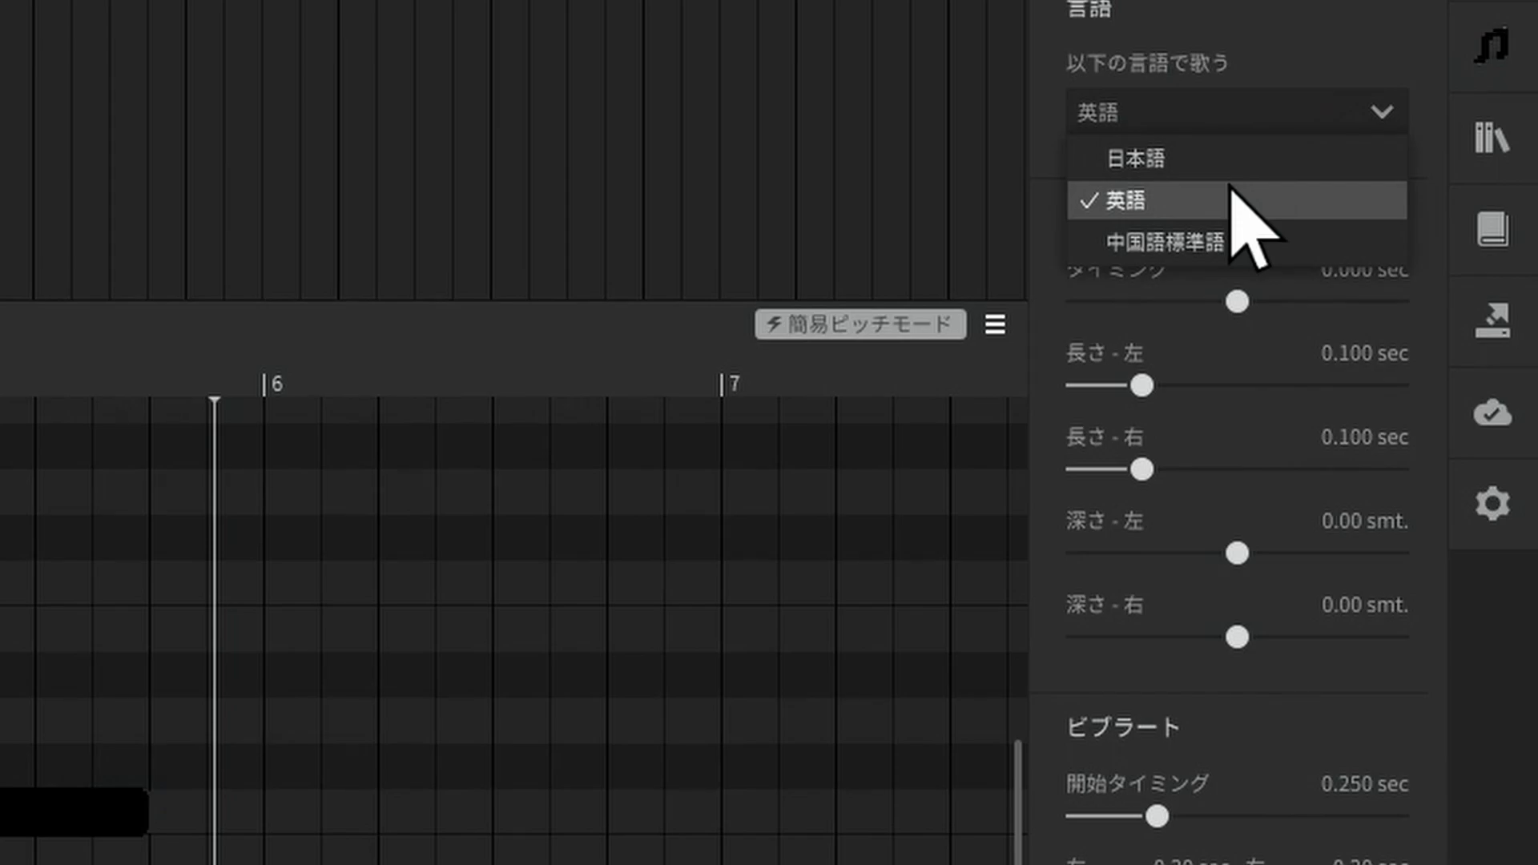
left_click(1232, 192)
left_click_drag(269, 622, 605, 398)
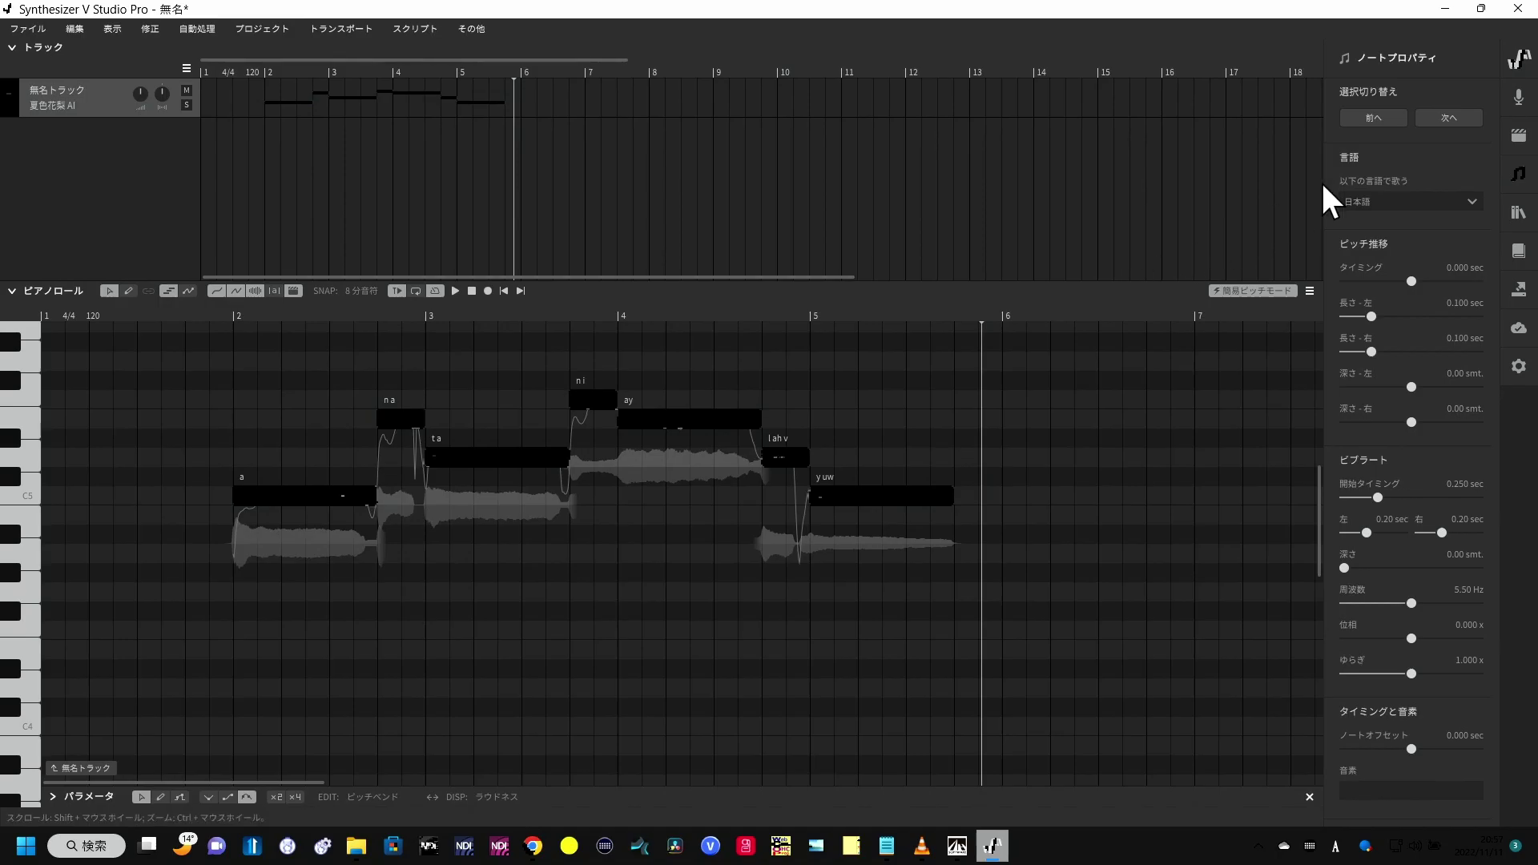
left_click(1402, 202)
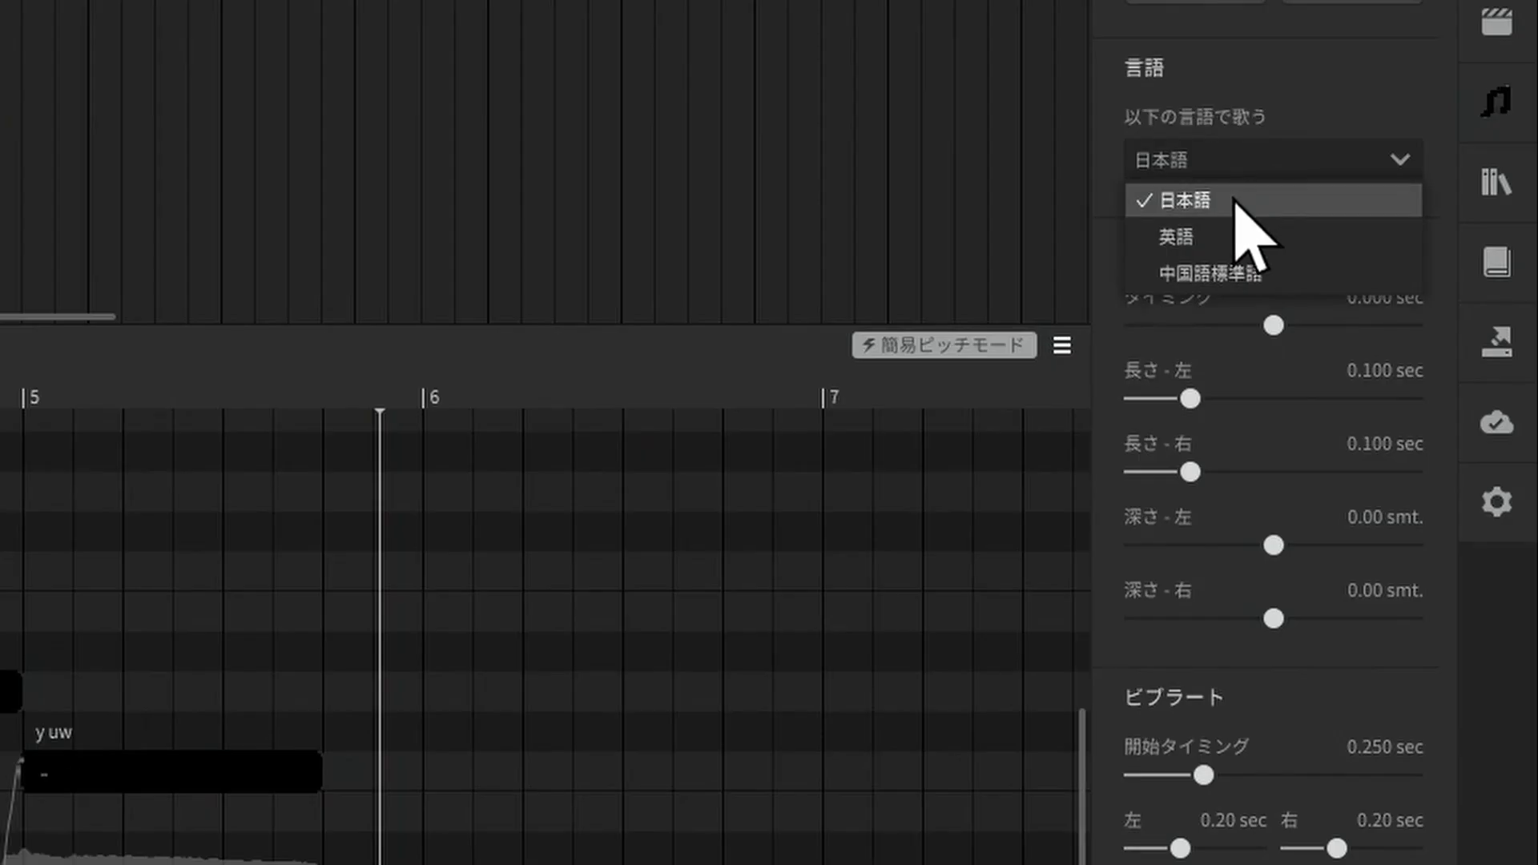
left_click(1233, 200)
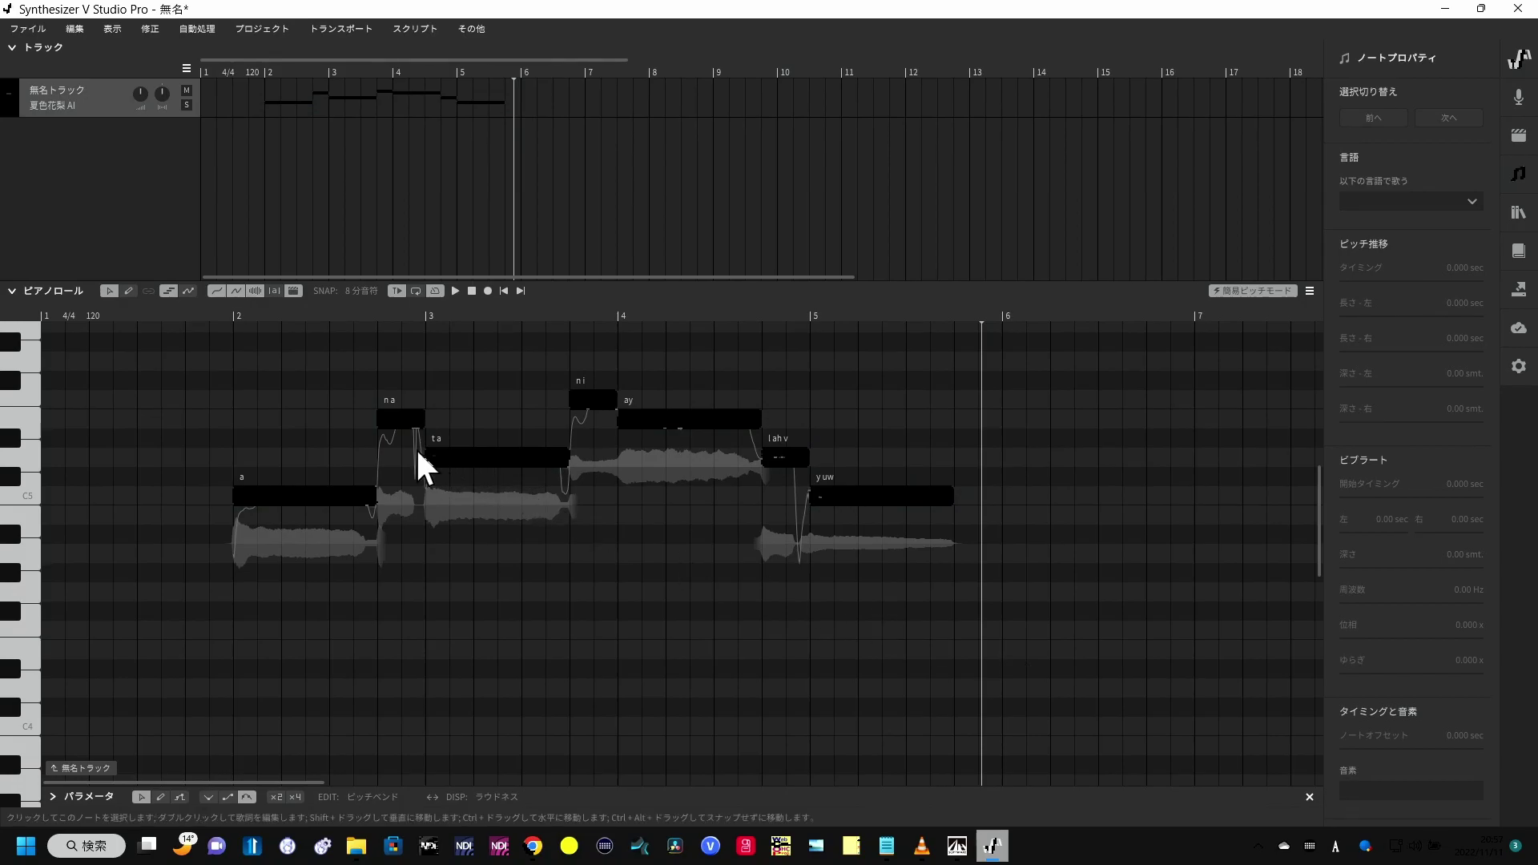
left_click(457, 292)
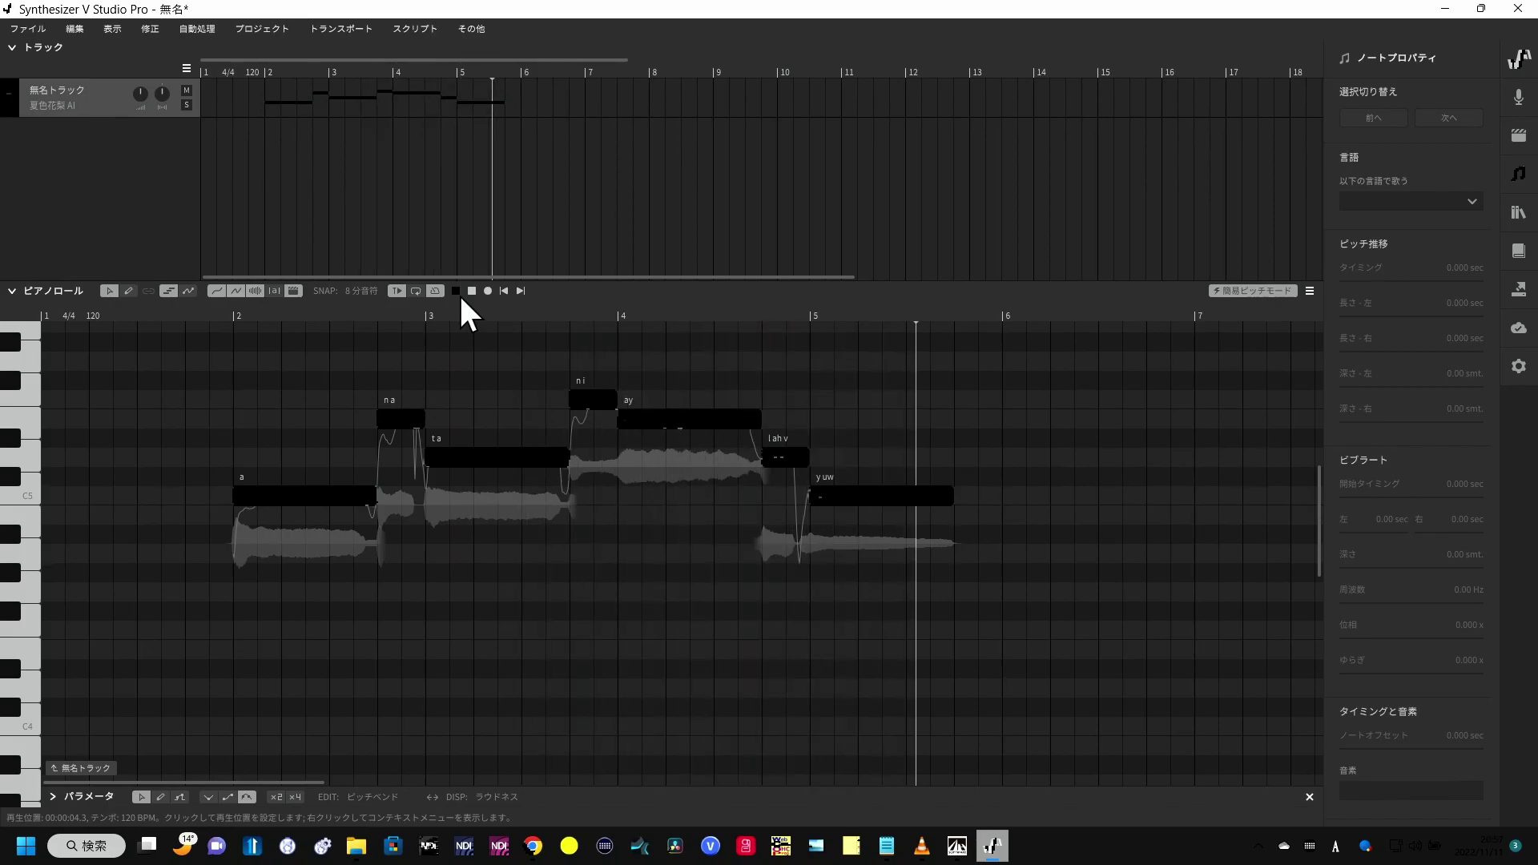
left_click(454, 291)
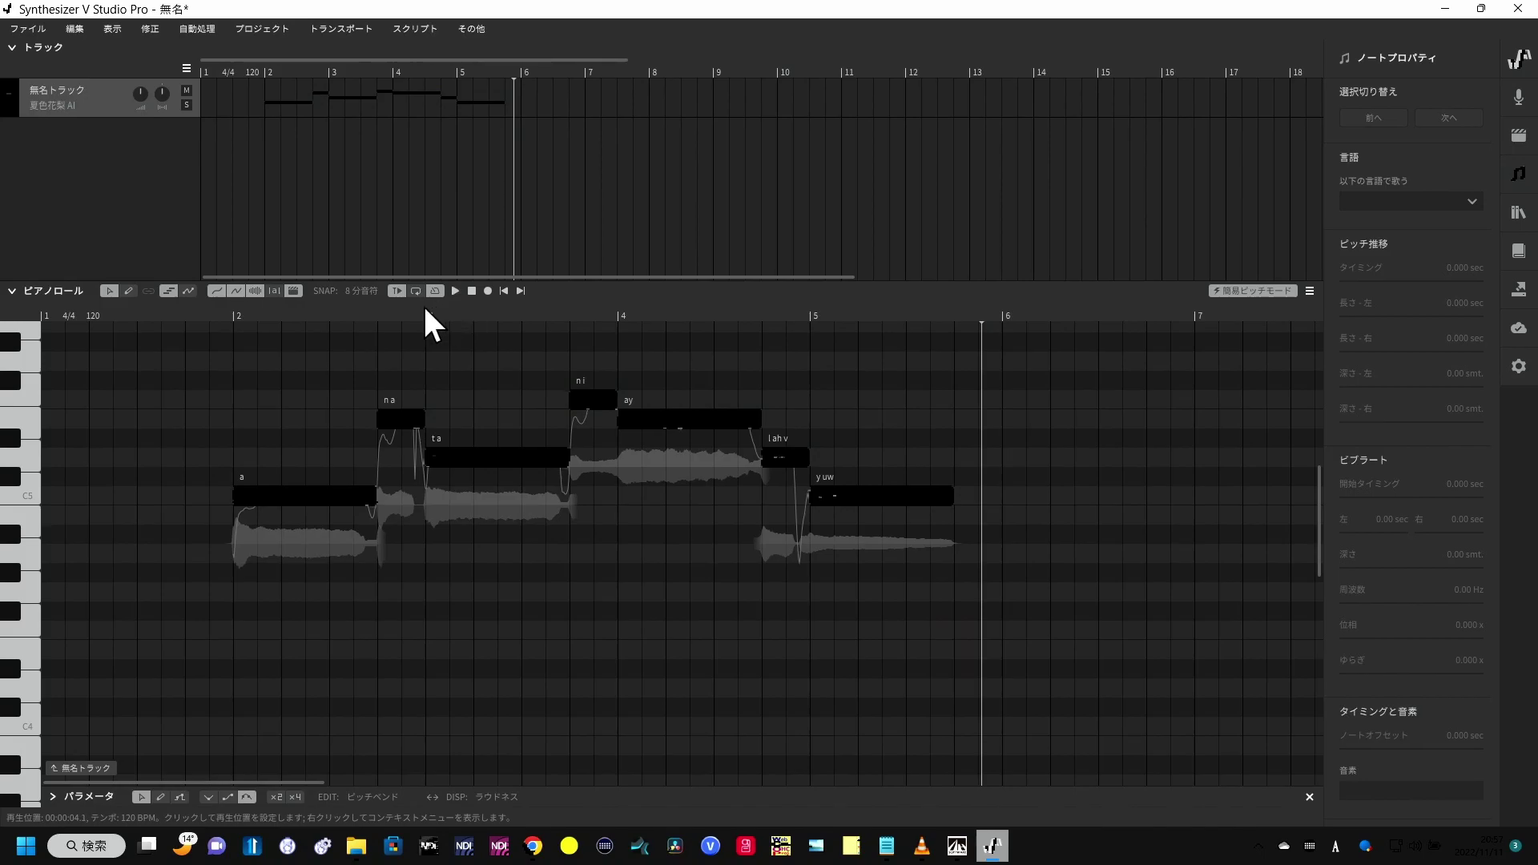
- Lower all seven notes one octave and play the melody back from just before bar 2
left_click_drag(205, 356, 815, 612)
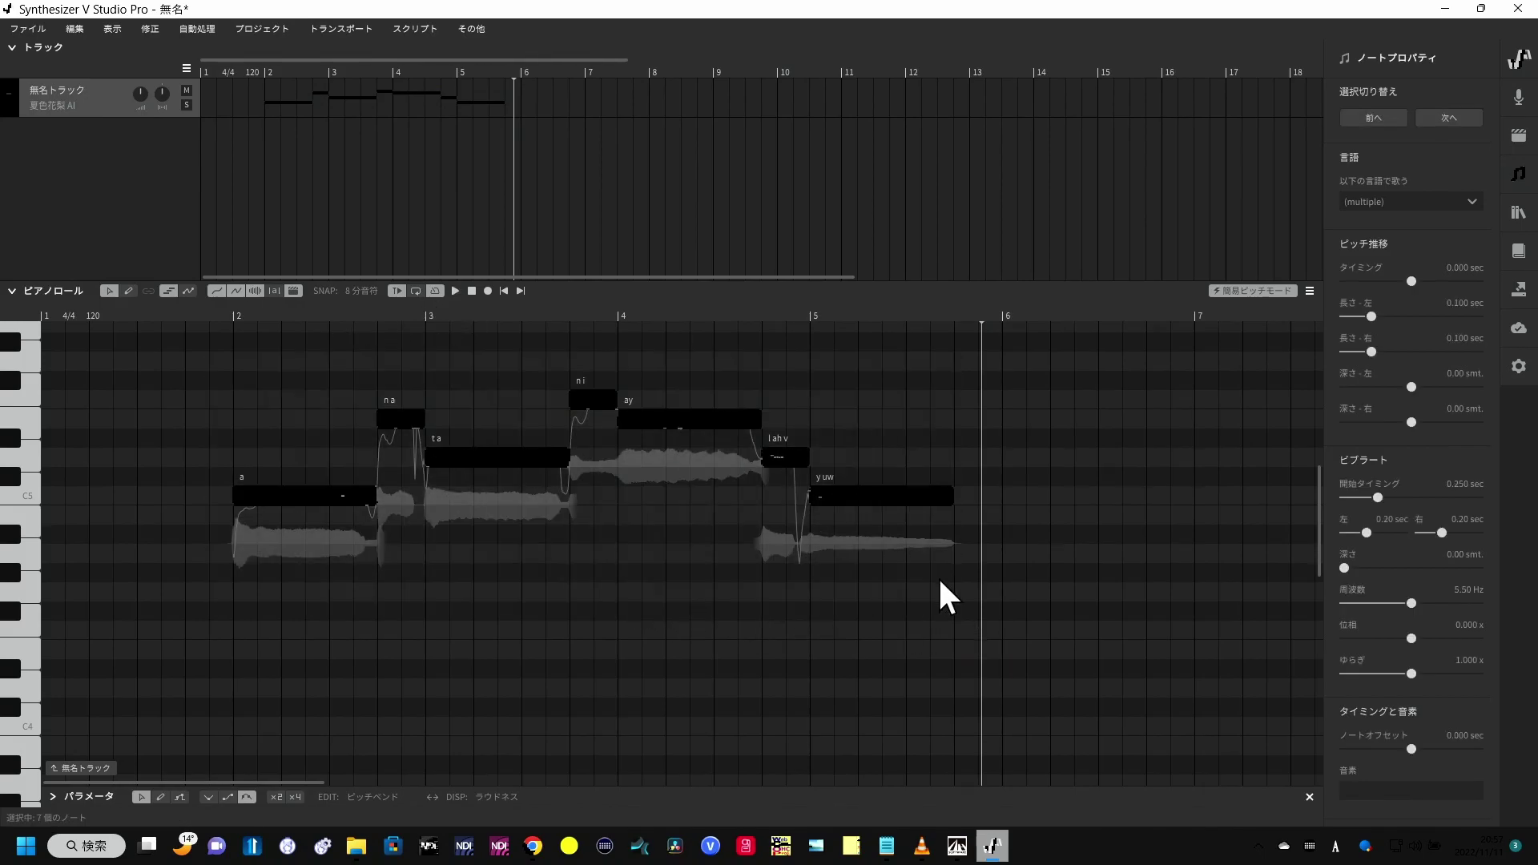
scroll(941, 582, "up", 3)
left_click(211, 316)
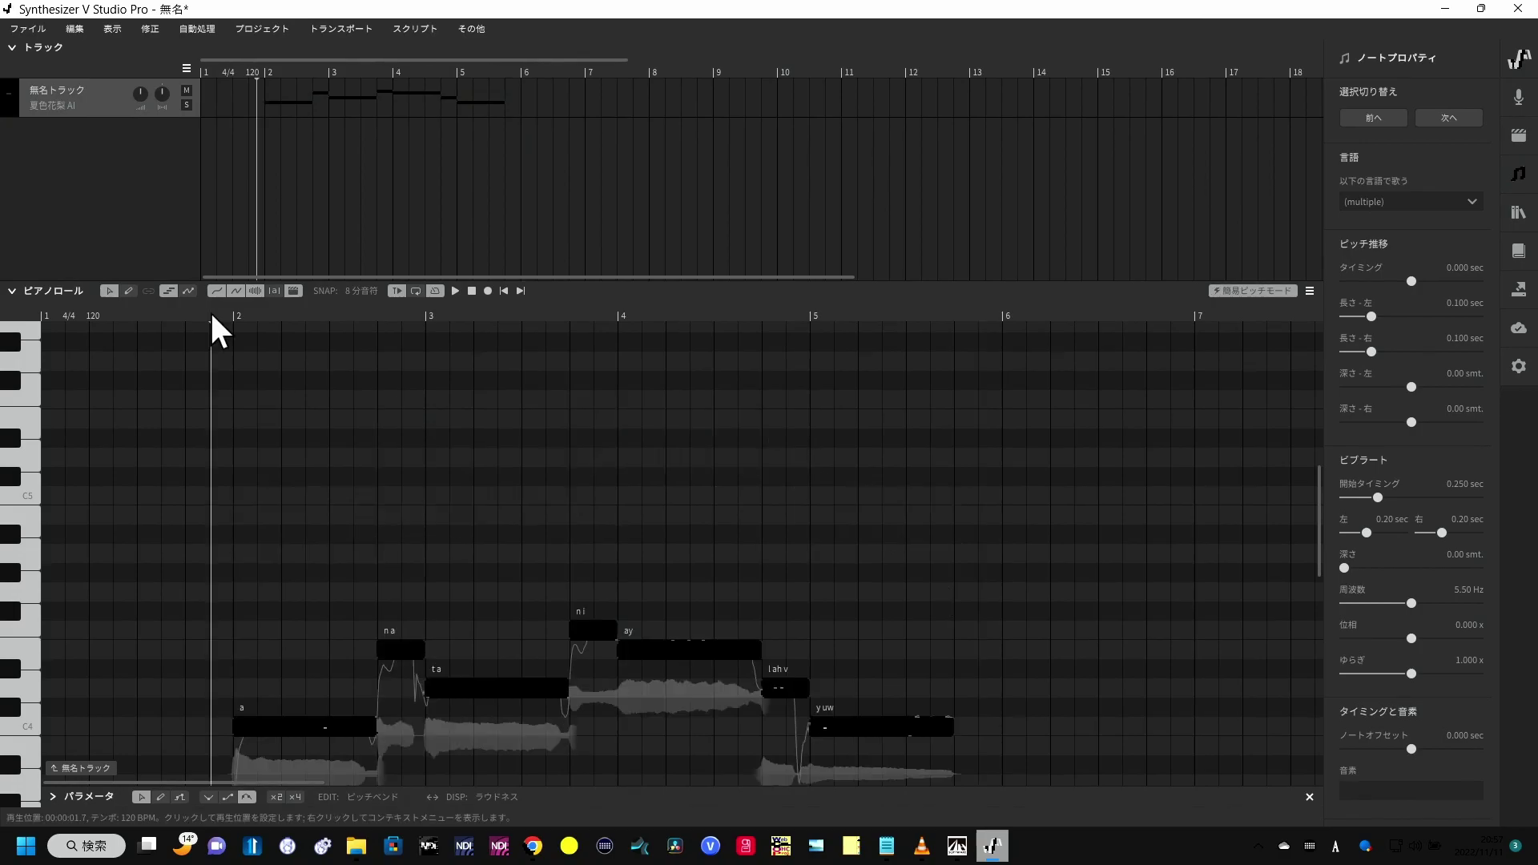
key("space")
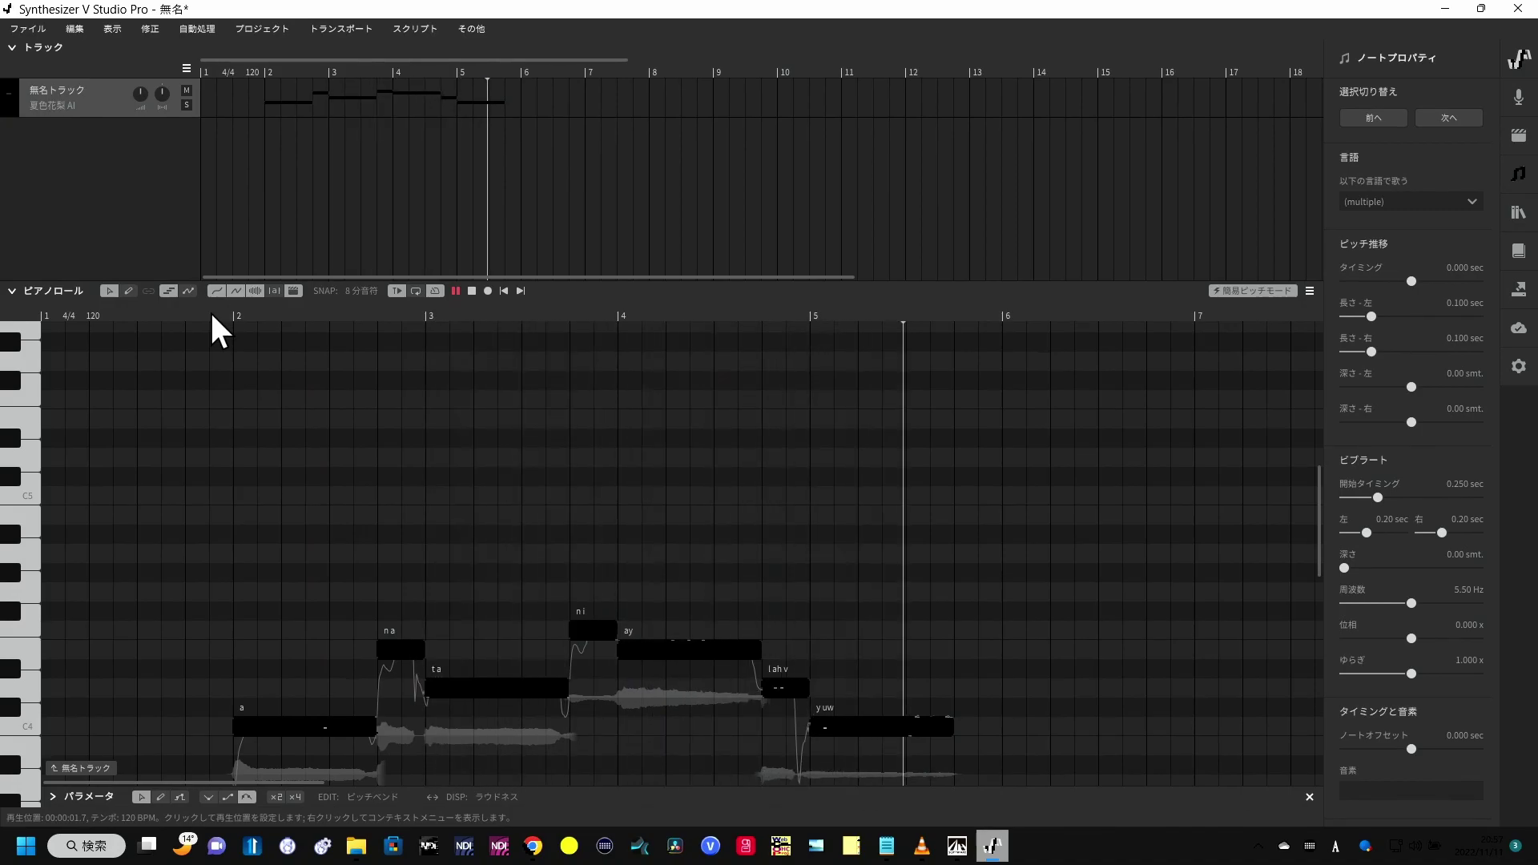
key("space")
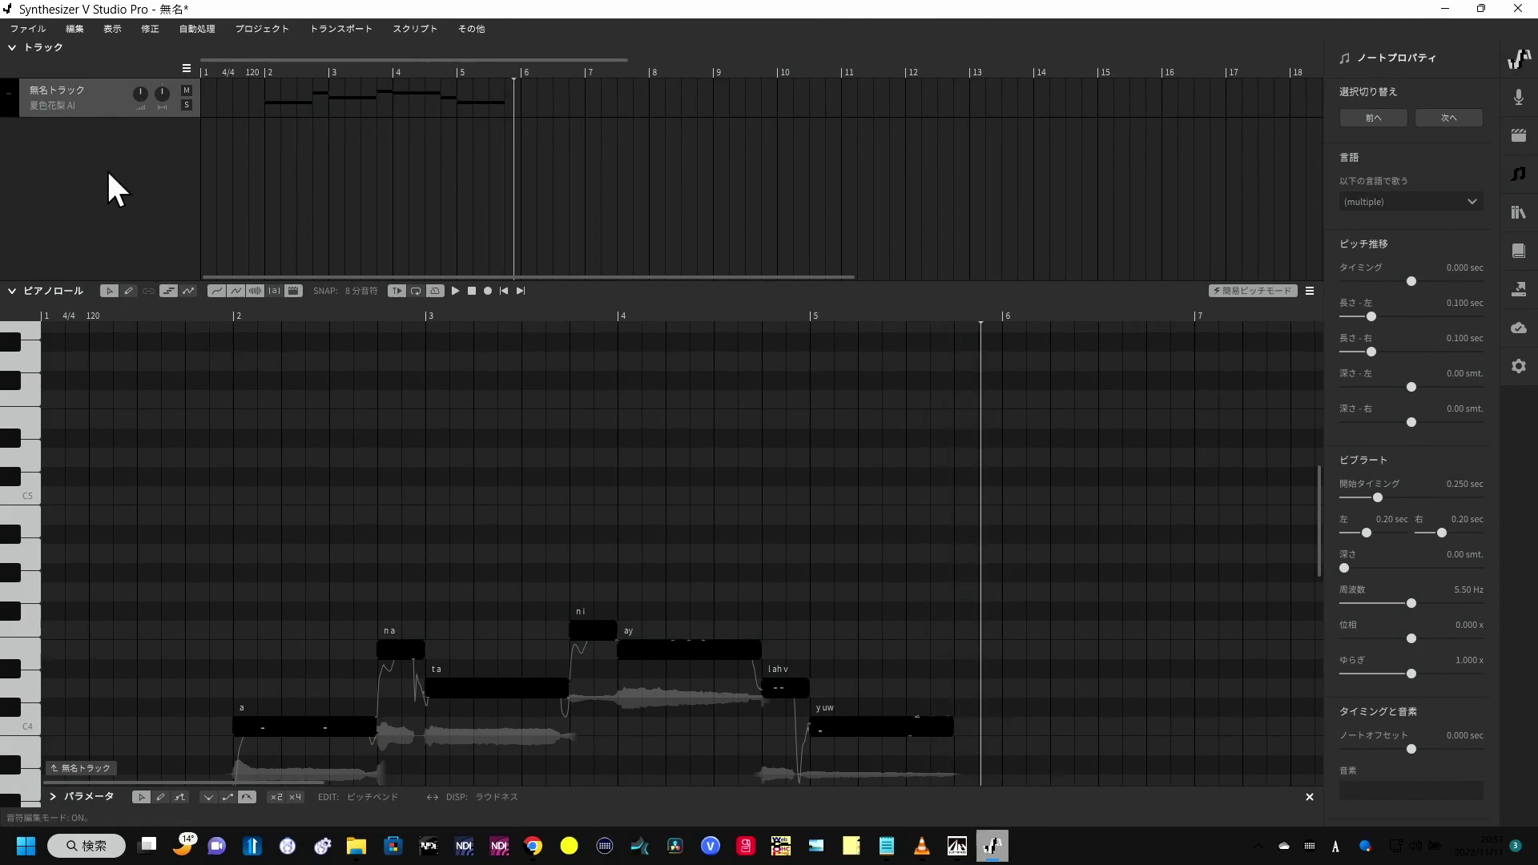
- Switch the track's voice database back to Mai and play the mixed Japanese and English phrase from just before bar 2
left_click(202, 316)
key("space")
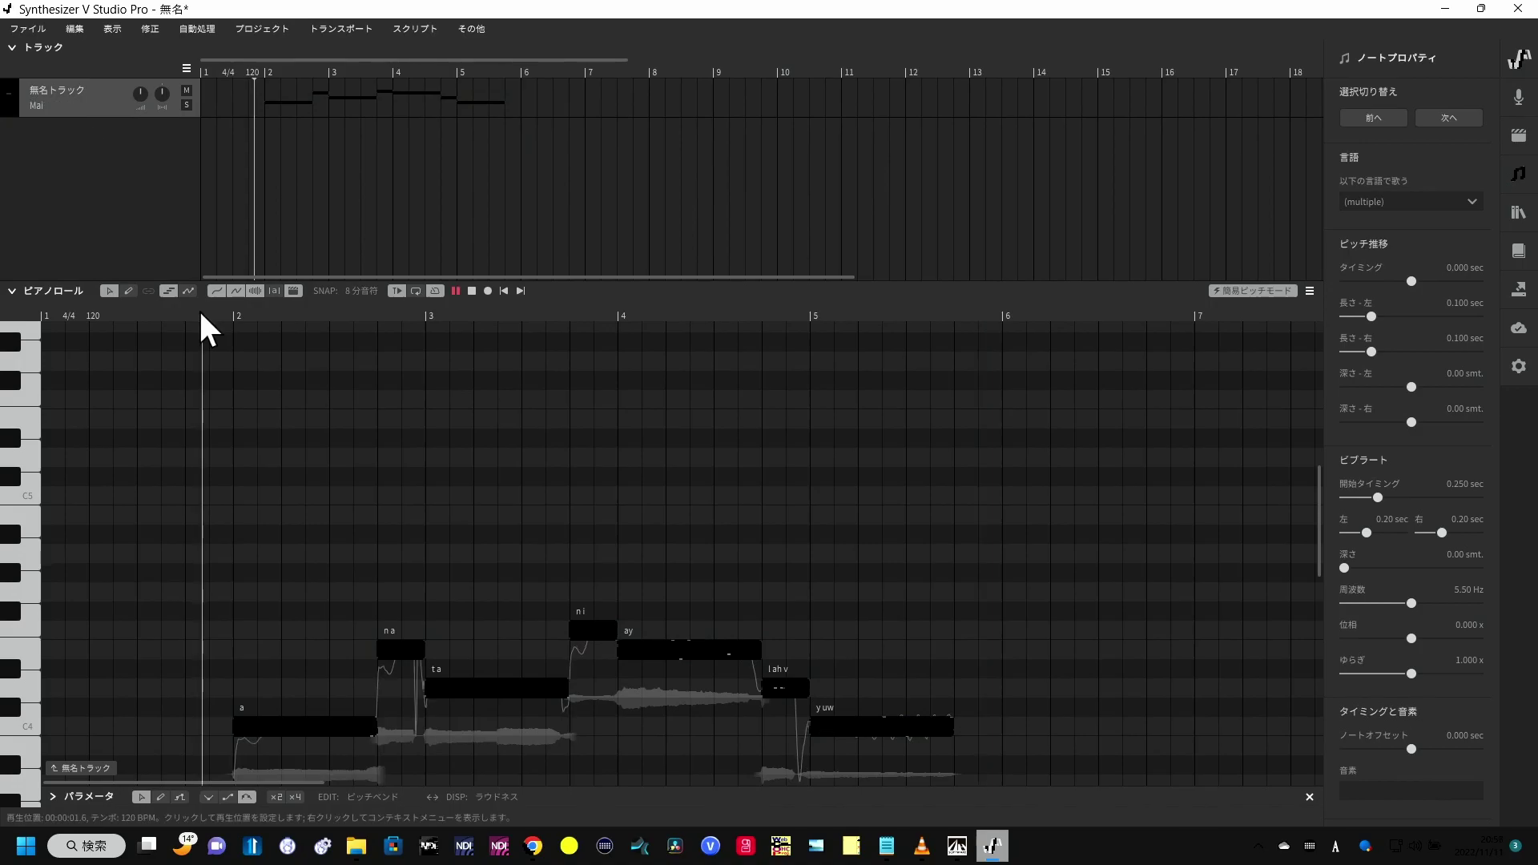